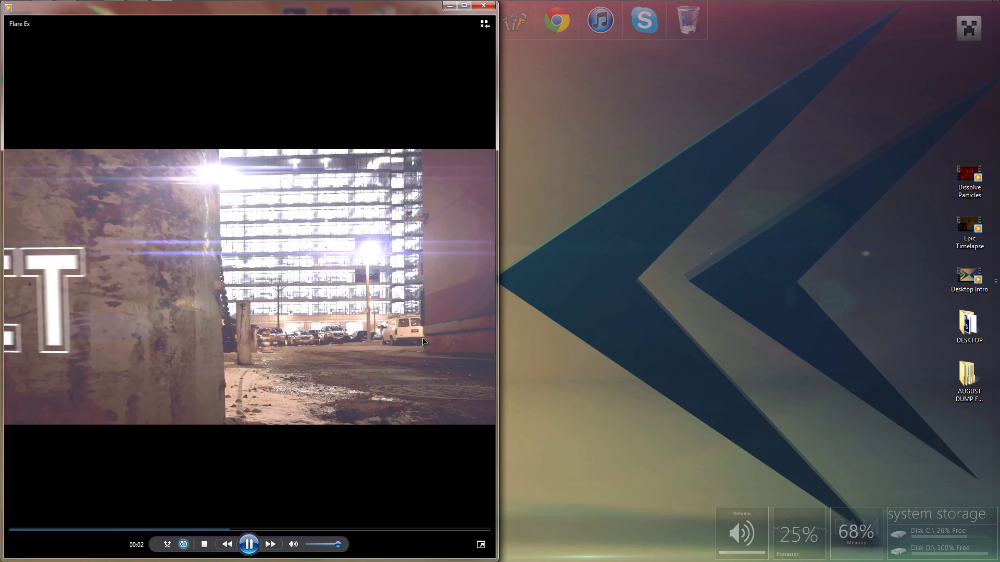
Step: Close the Flare Ex video, switch to Chrome and look through the footage themes on Dissolve's browse page
click(483, 5)
mouse_move(323, 1)
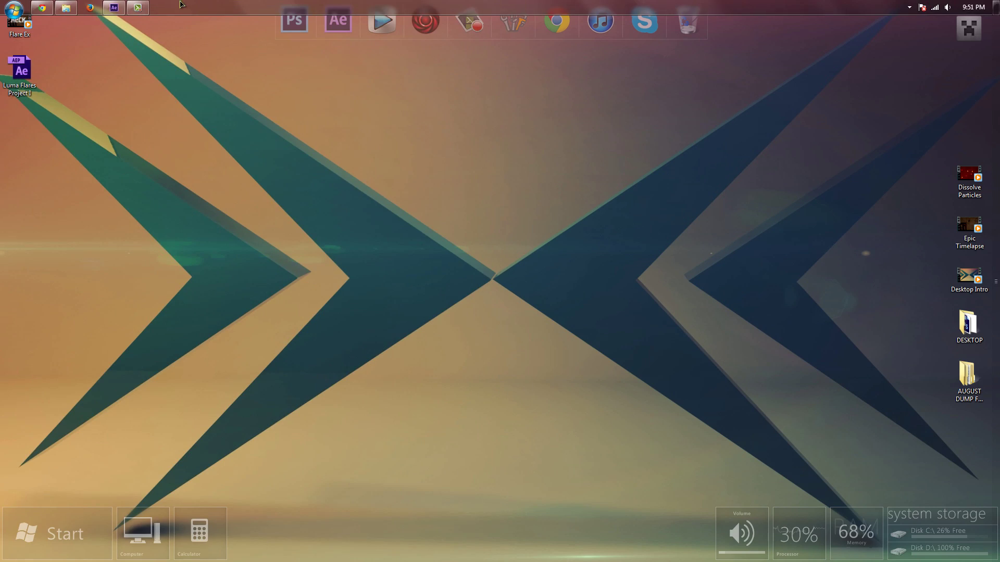
click(45, 7)
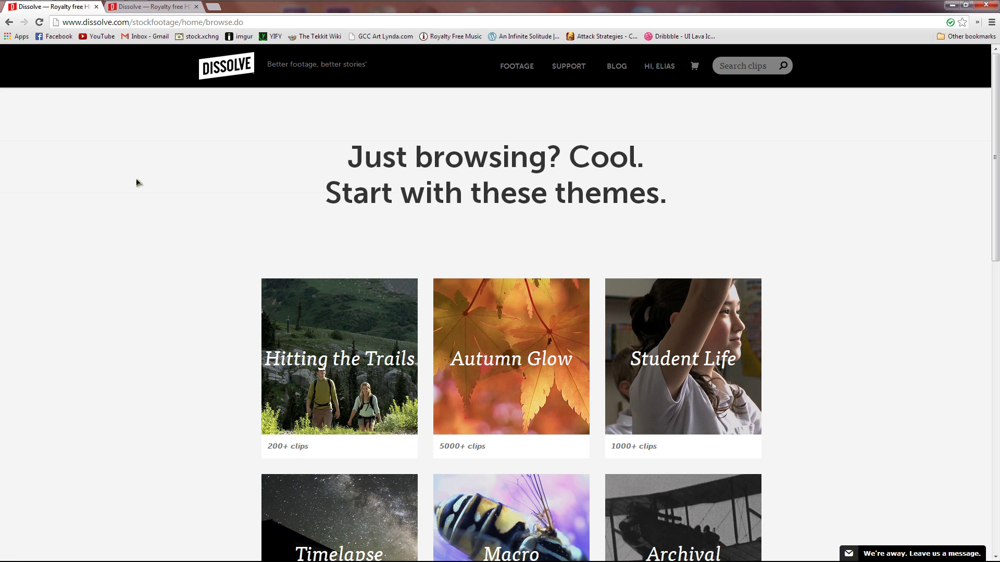
scroll(136, 182, down, 1)
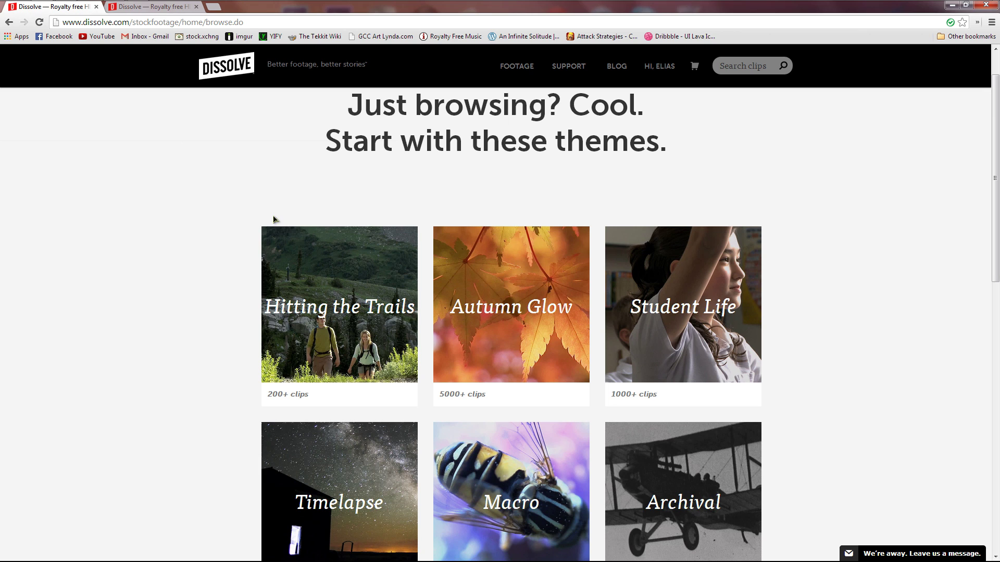
scroll(204, 214, down, 1)
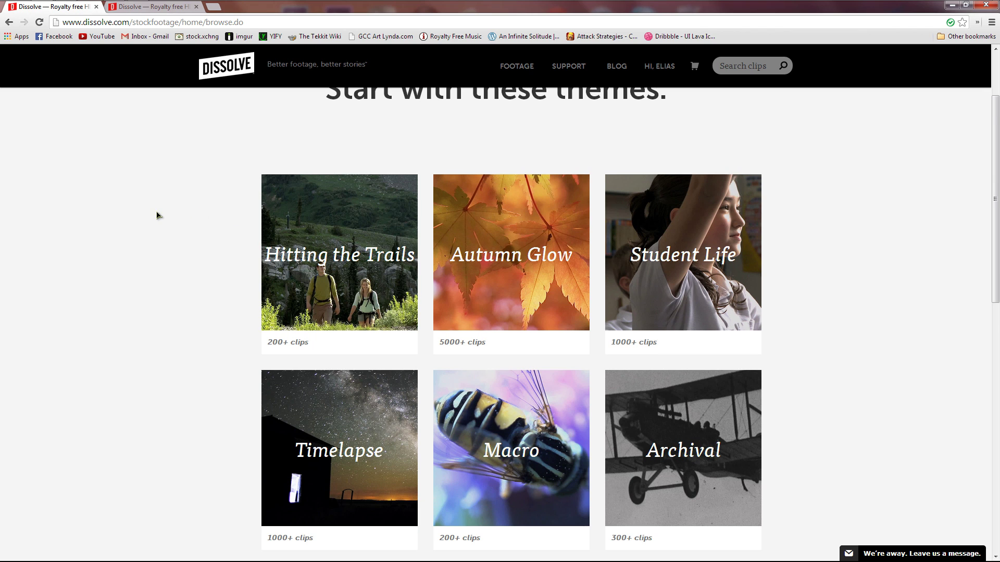
scroll(156, 214, down, 1)
scroll(154, 243, down, 1)
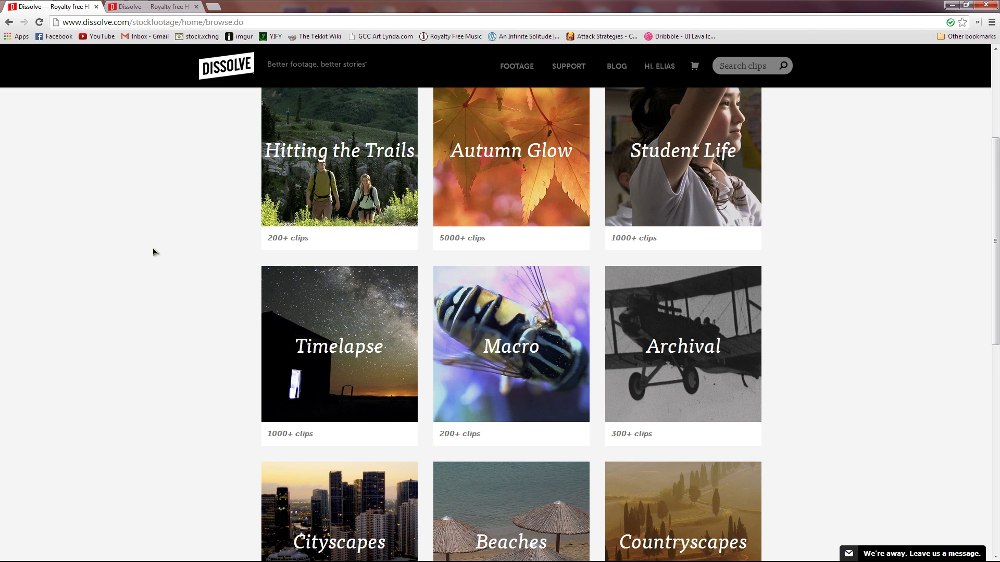
scroll(151, 254, down, 1)
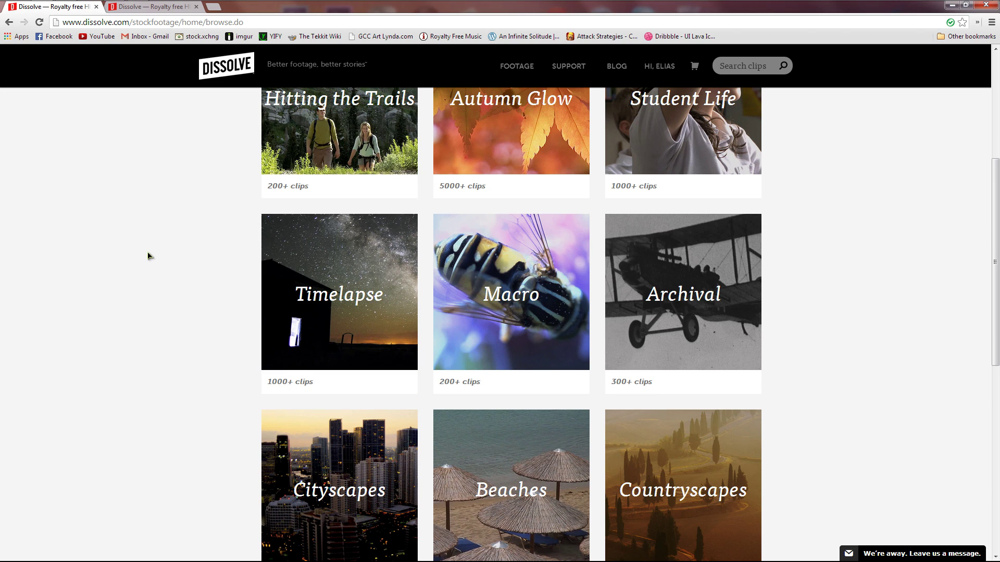
scroll(148, 255, down, 3)
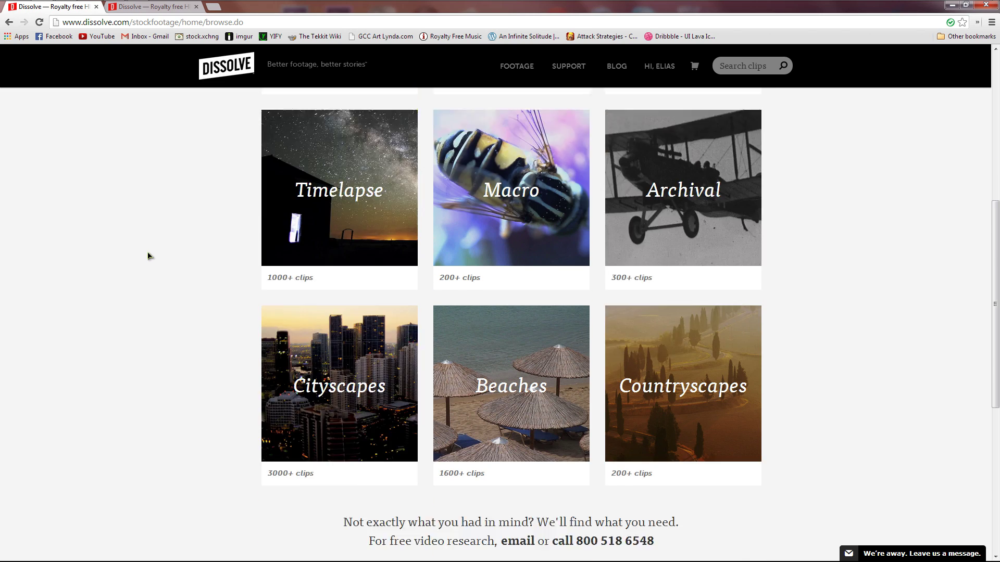
scroll(148, 255, up, 5)
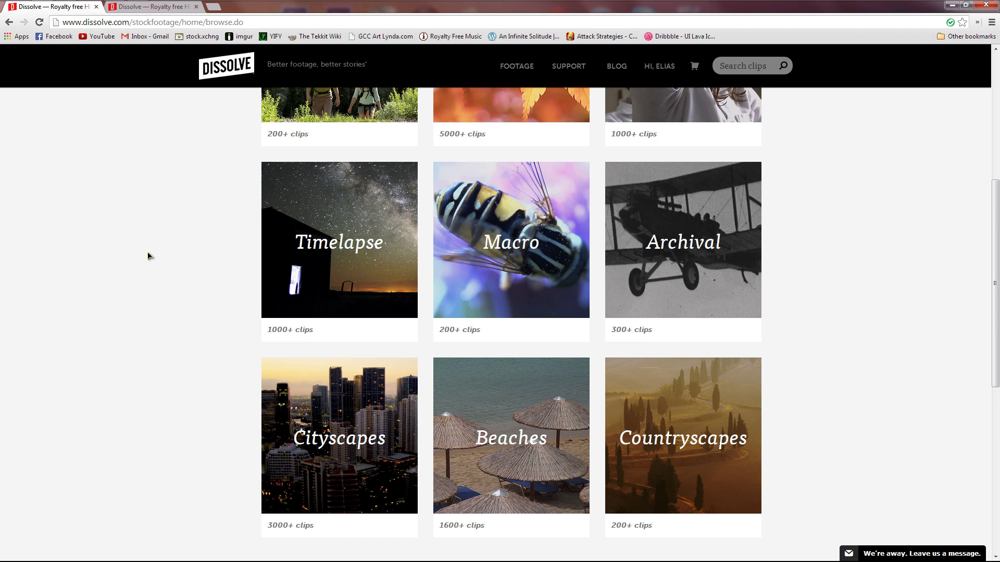
scroll(150, 255, up, 2)
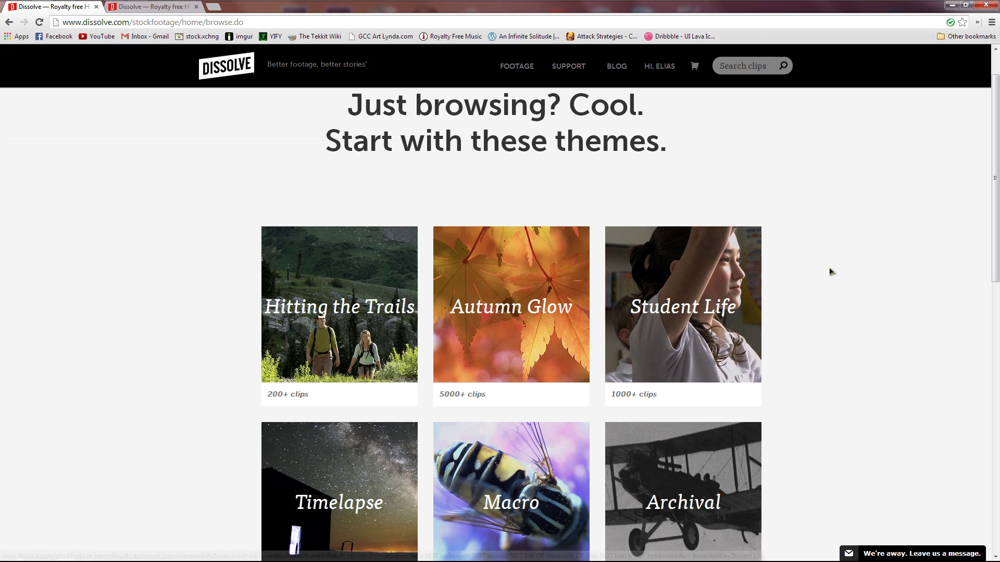
Step: Look over this month's free clips on the Dissolve site, including the past ones, and minimize the browser
click(147, 9)
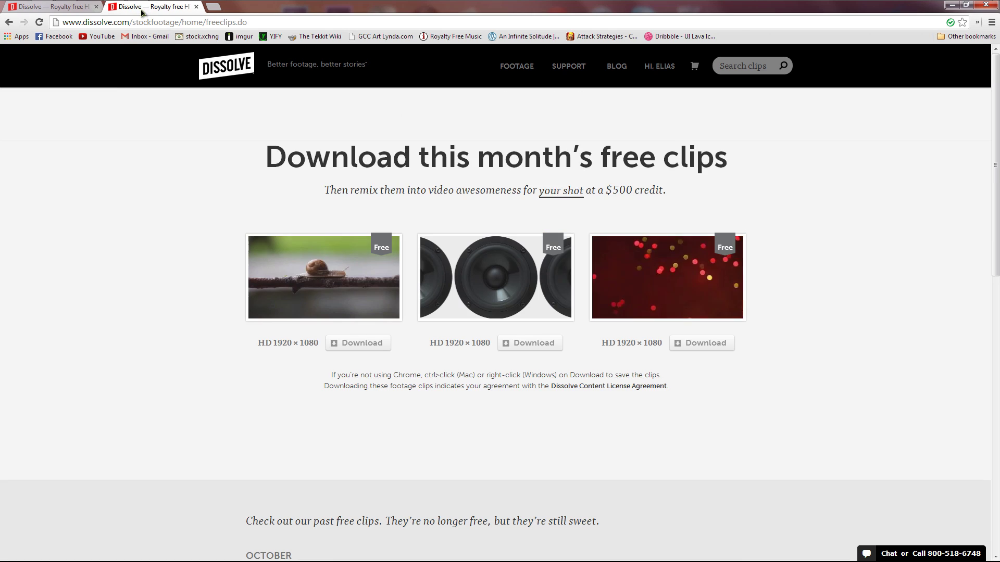
drag(203, 216, 817, 384)
drag(866, 428, 148, 179)
click(170, 203)
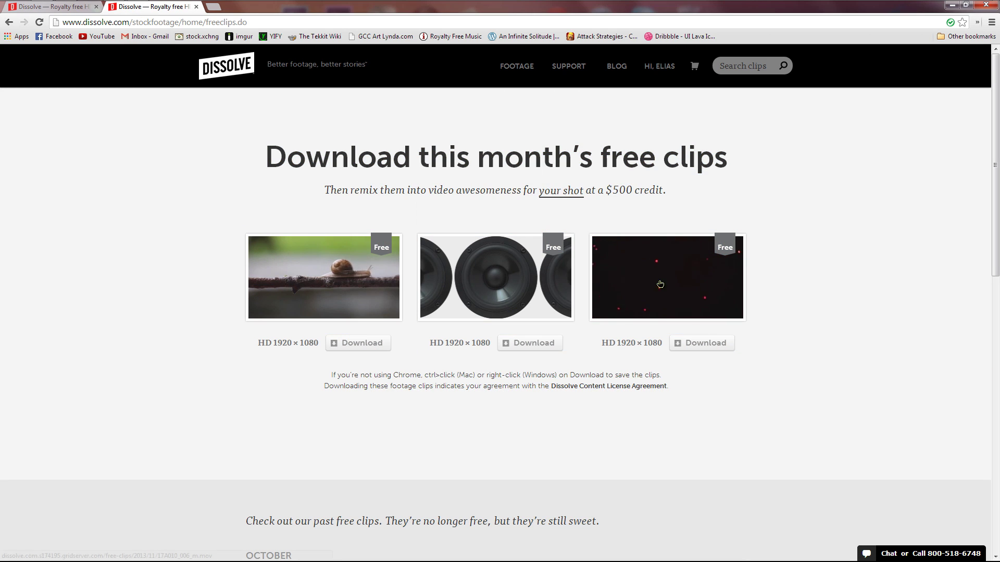
scroll(784, 289, down, 6)
scroll(783, 288, down, 6)
scroll(778, 283, up, 12)
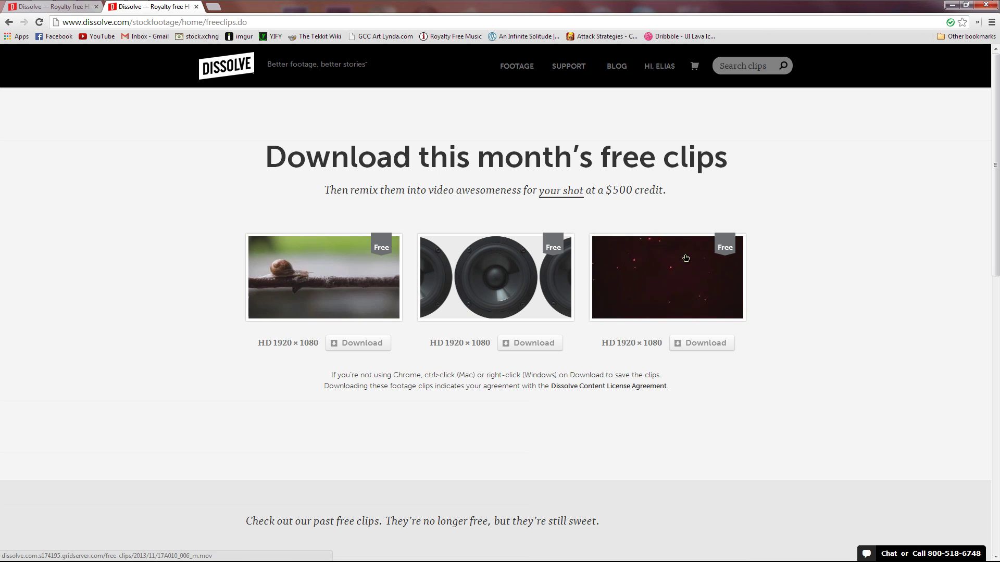
click(951, 8)
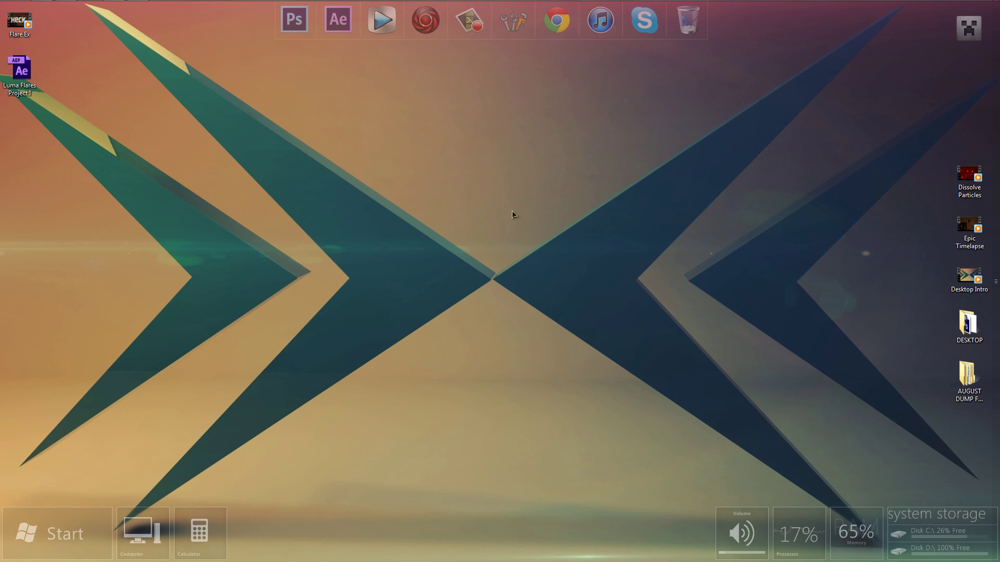
Step: Switch to After Effects and start a new project in place of Luma Flares Project I
mouse_move(107, 2)
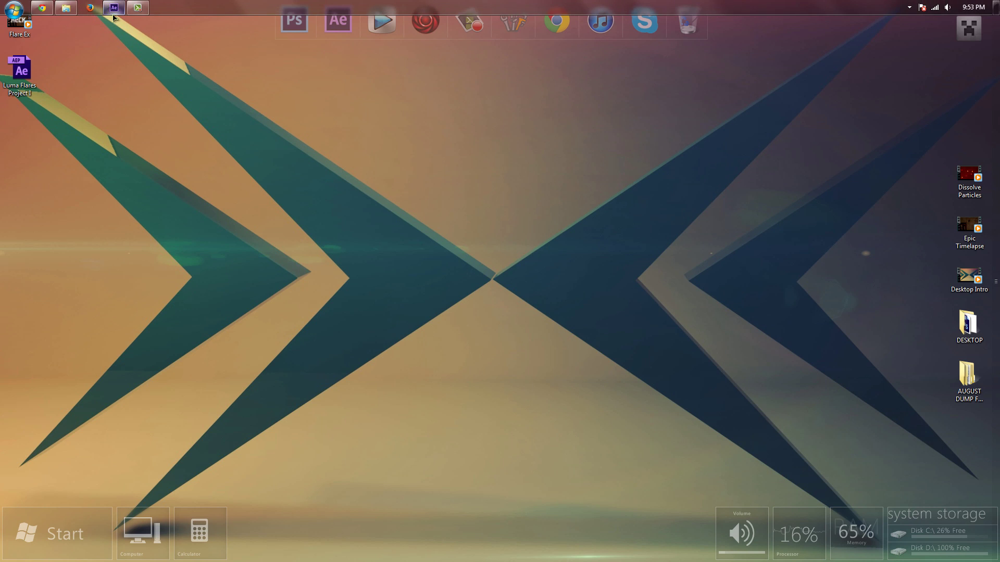
click(115, 7)
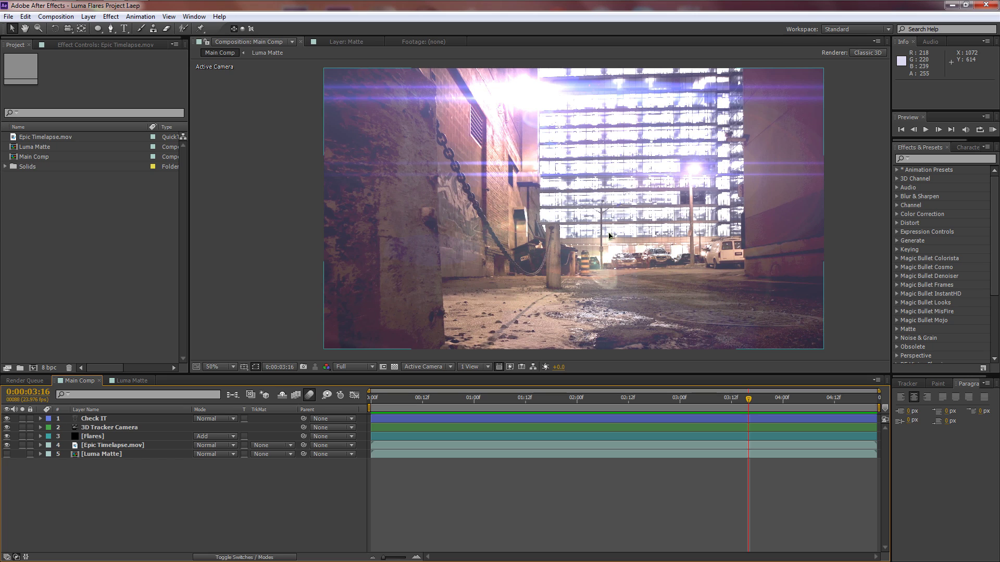
click(253, 152)
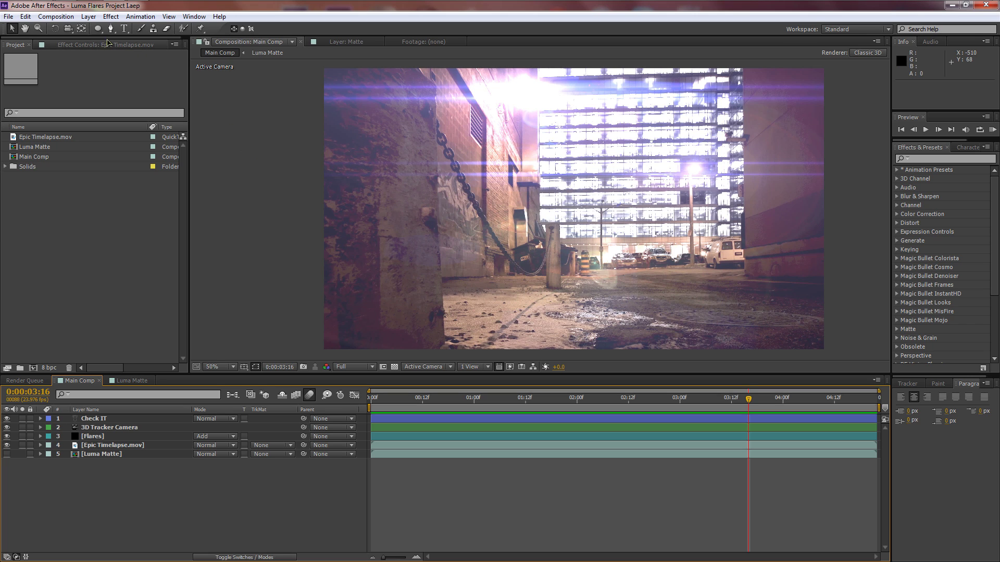
click(8, 17)
mouse_move(27, 30)
click(193, 30)
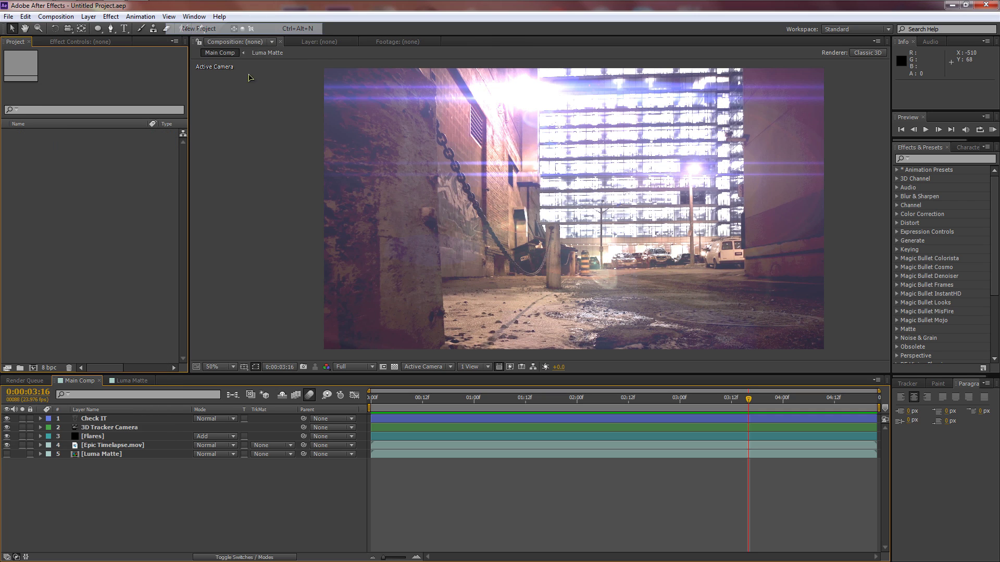
Step: Import the Epic Timelapse footage from the Desktop and create a composition from it
double_click(112, 242)
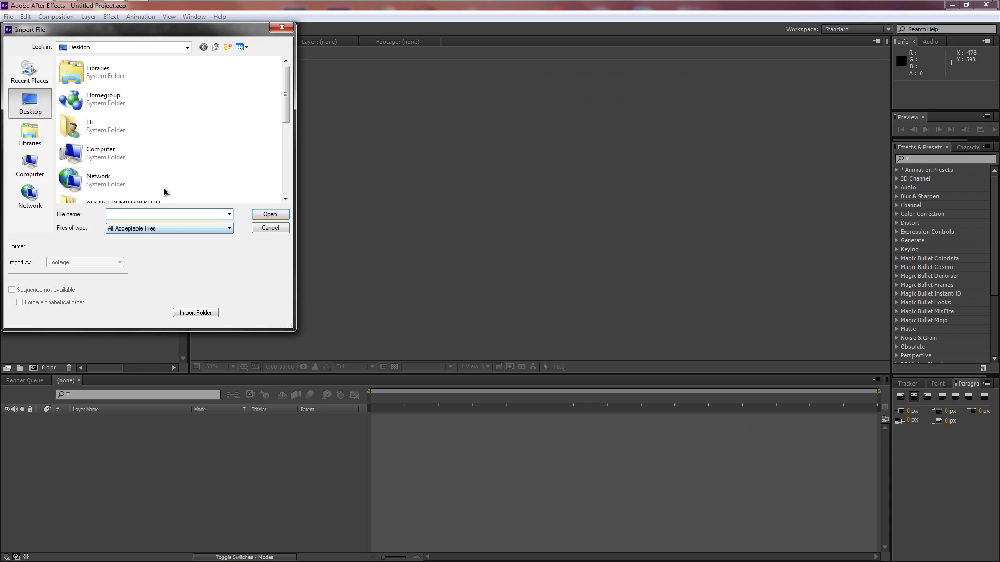
drag(287, 94, 286, 165)
click(115, 143)
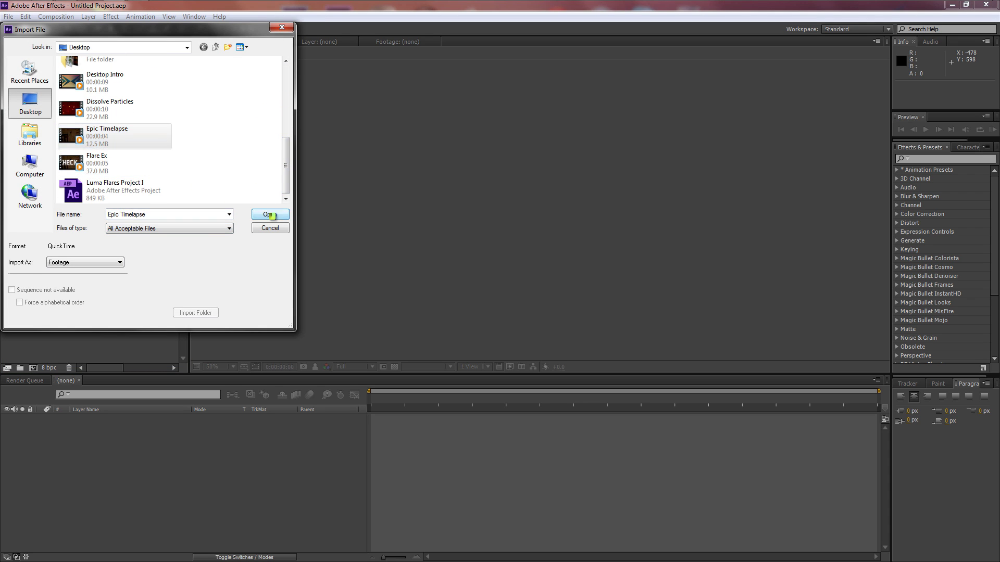
click(270, 214)
key(Escape)
drag(61, 136, 239, 305)
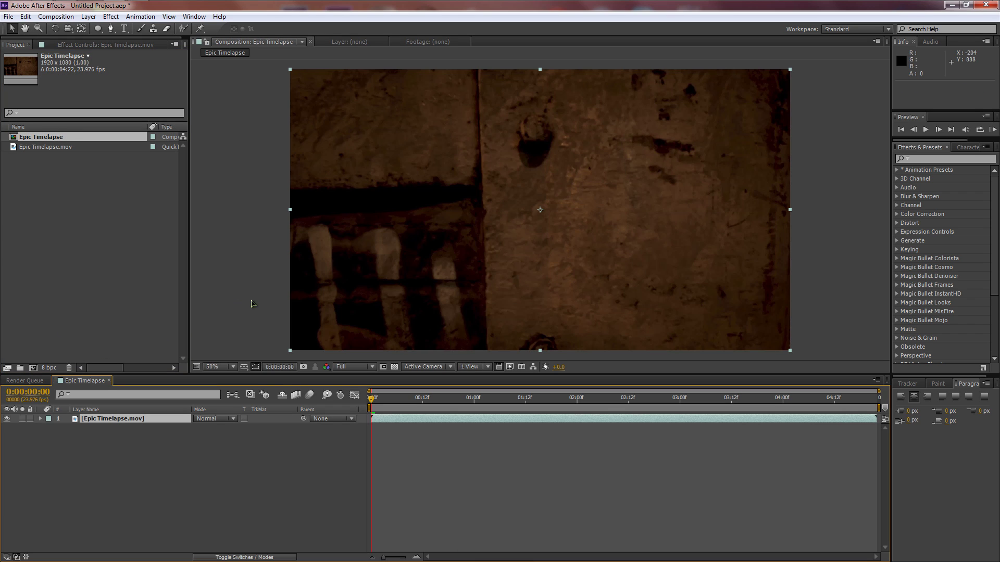
Step: Set the composition's preview resolution to Half
click(364, 367)
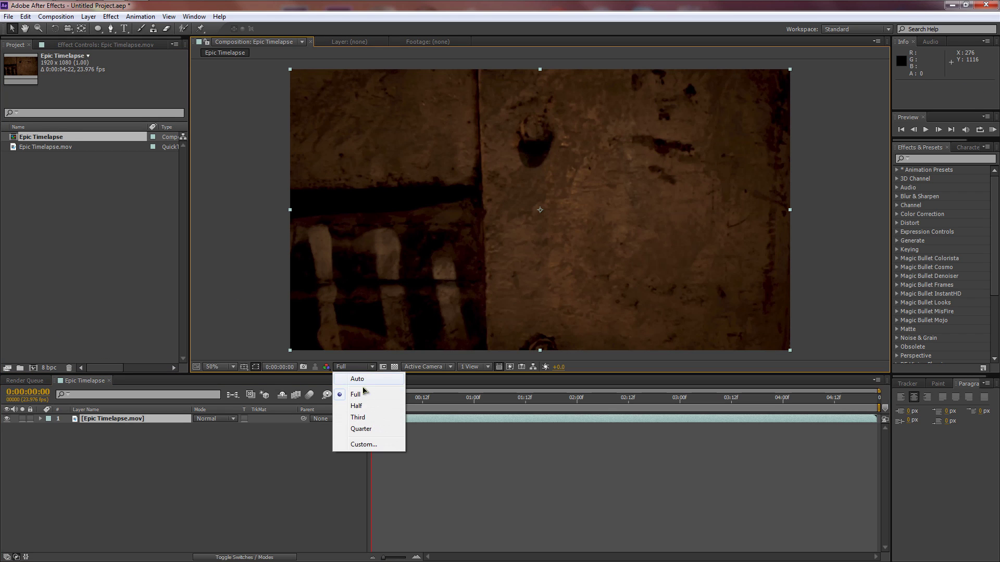
click(358, 406)
click(176, 450)
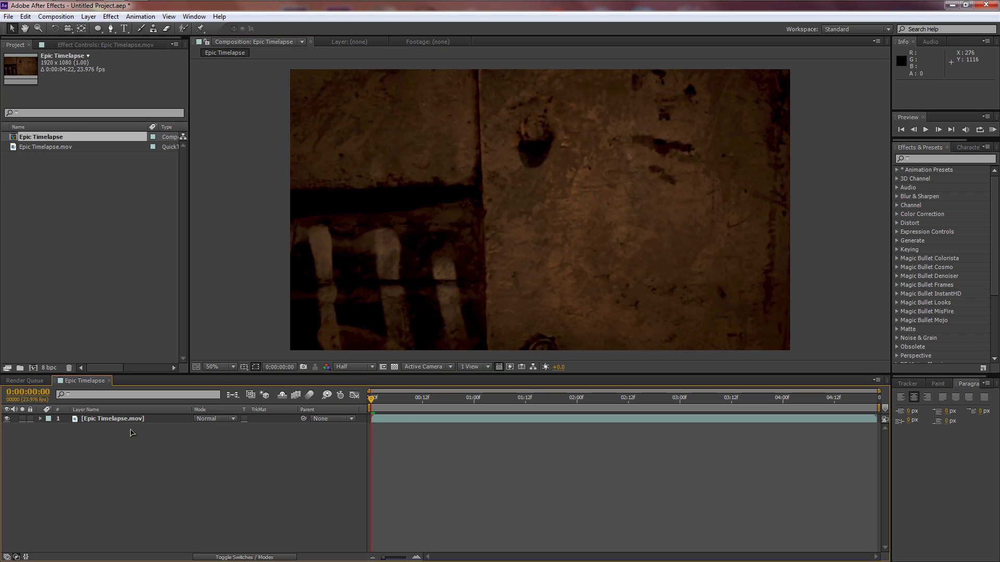
Step: Rename the Epic Timelapse composition as Main Comp
click(100, 419)
click(172, 472)
click(52, 139)
key(Return)
key(BackSpace)
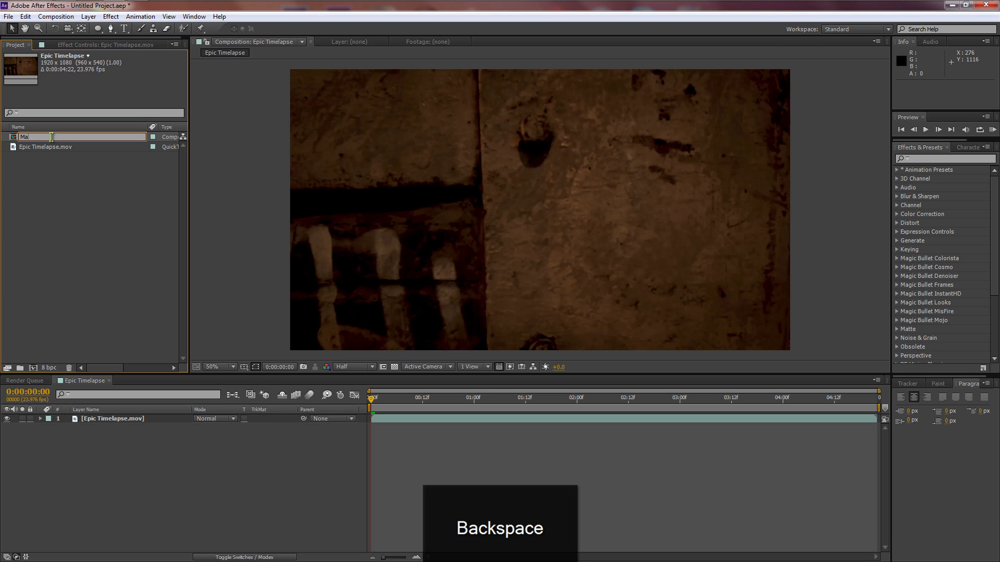
click(38, 171)
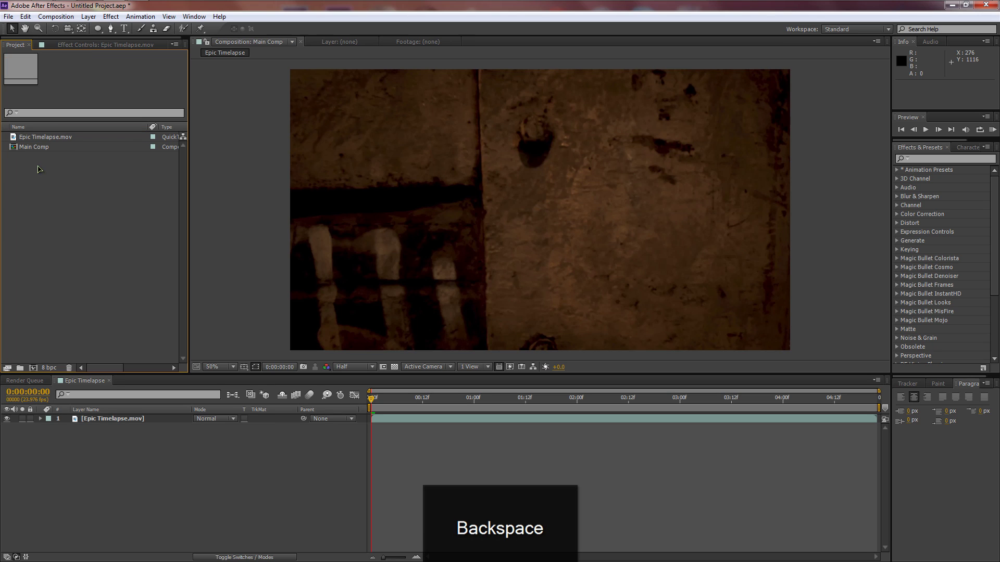
click(37, 150)
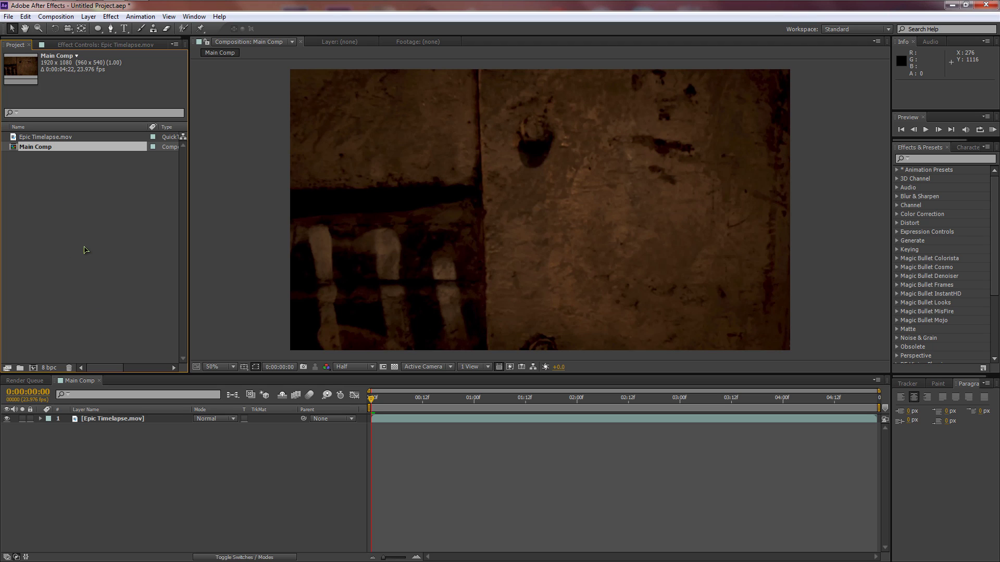
Step: Duplicate Main Comp, name the copy Luma Matte and open it in the timeline
key(ctrl+d)
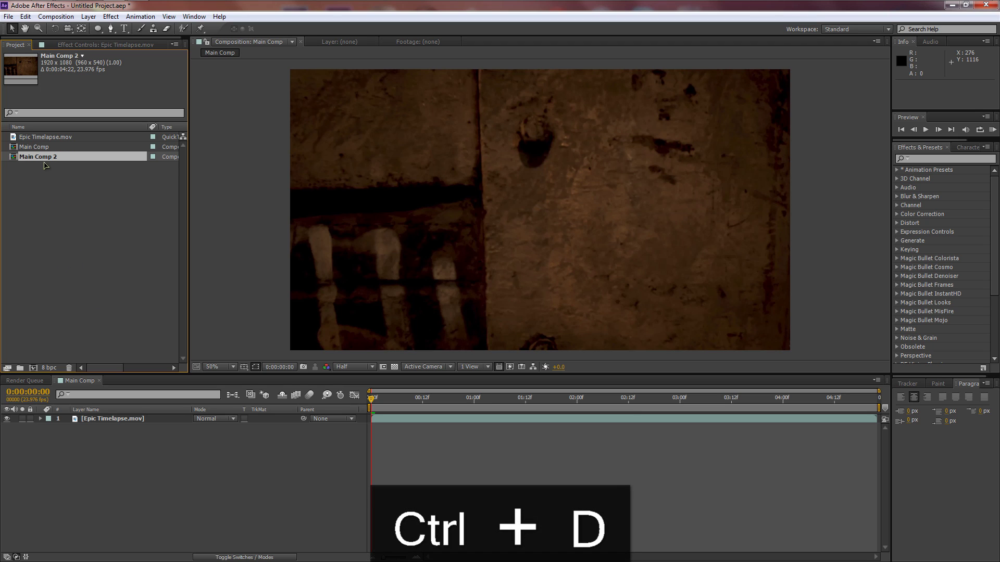
key(Return)
text(Luma Matte)
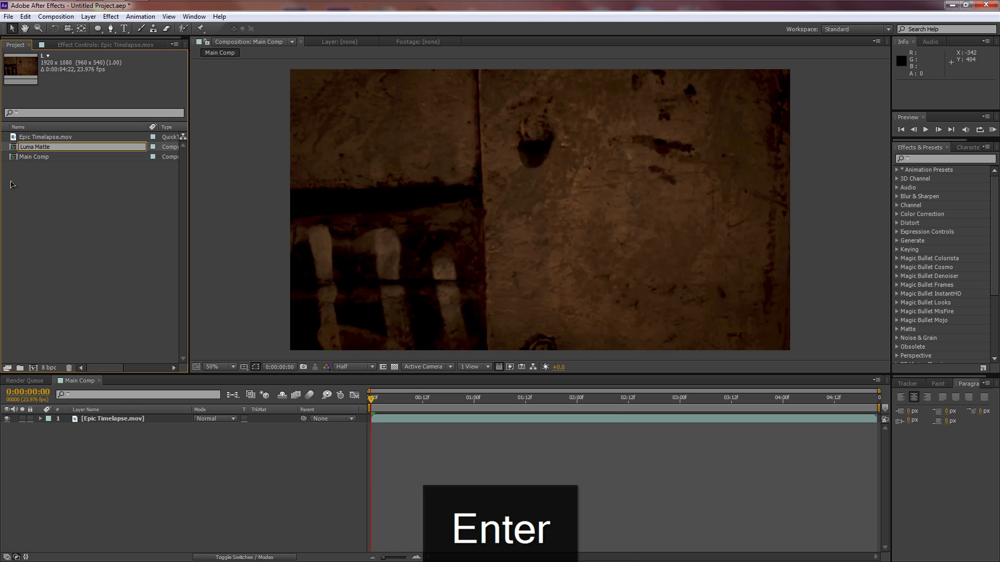
click(7, 184)
double_click(44, 146)
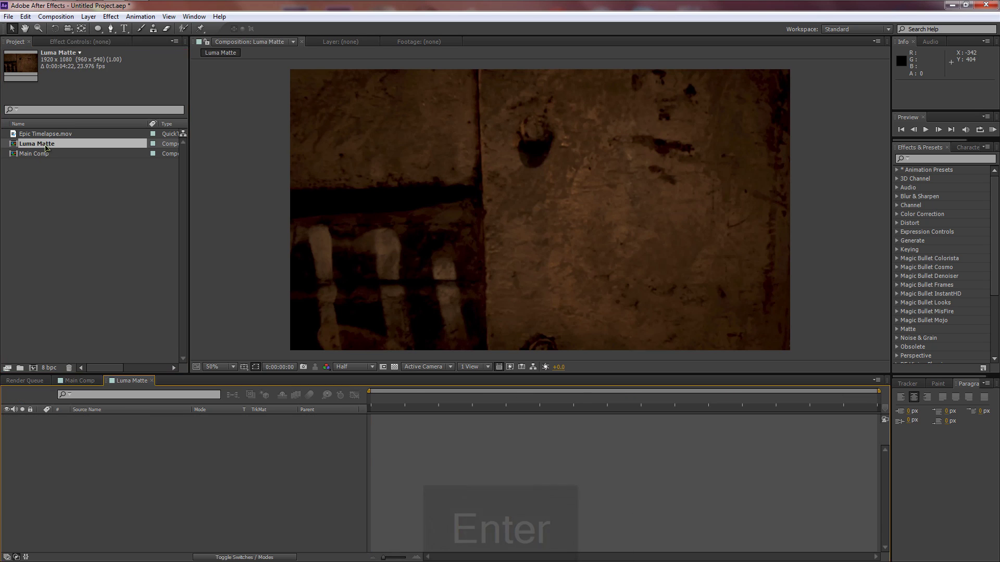
Step: Find the Colorama effect and apply it to the Epic Timelapse.mov layer in Luma Matte
click(939, 160)
text(colorama)
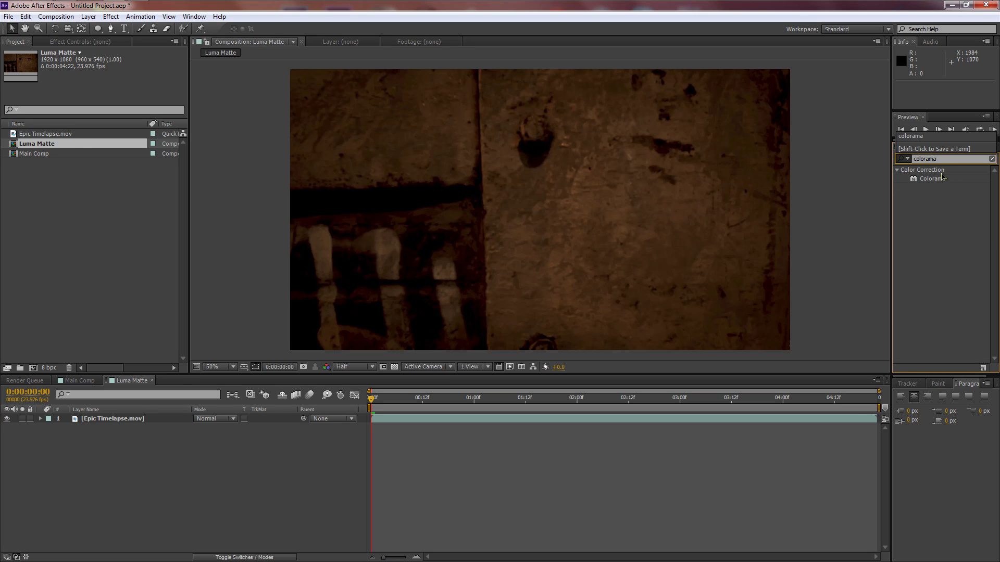
drag(943, 177, 109, 420)
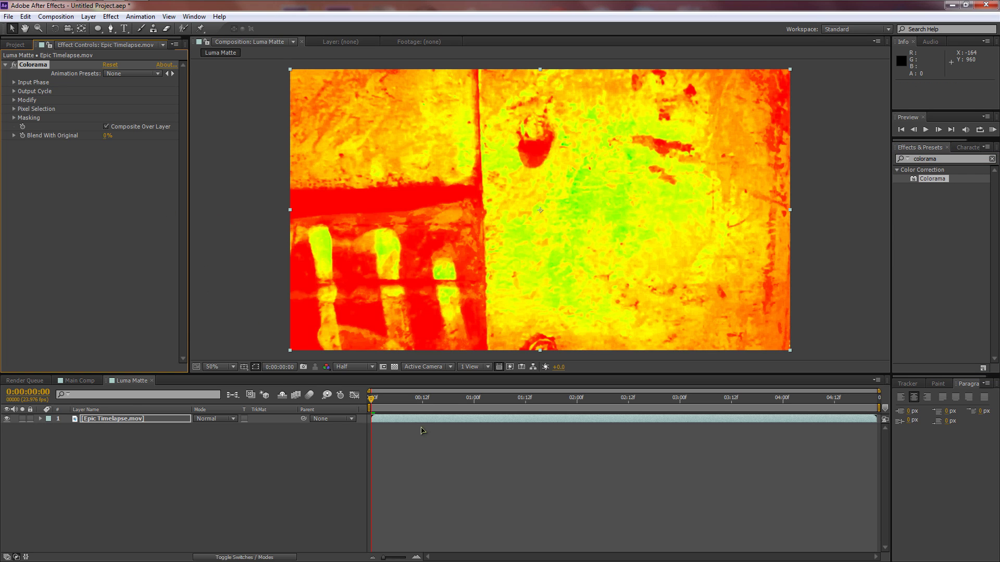
Step: Go to 0:00:01:21, where the lit building shows, and set Colorama's Output Cycle preset palette to Ramp Grey
click(509, 400)
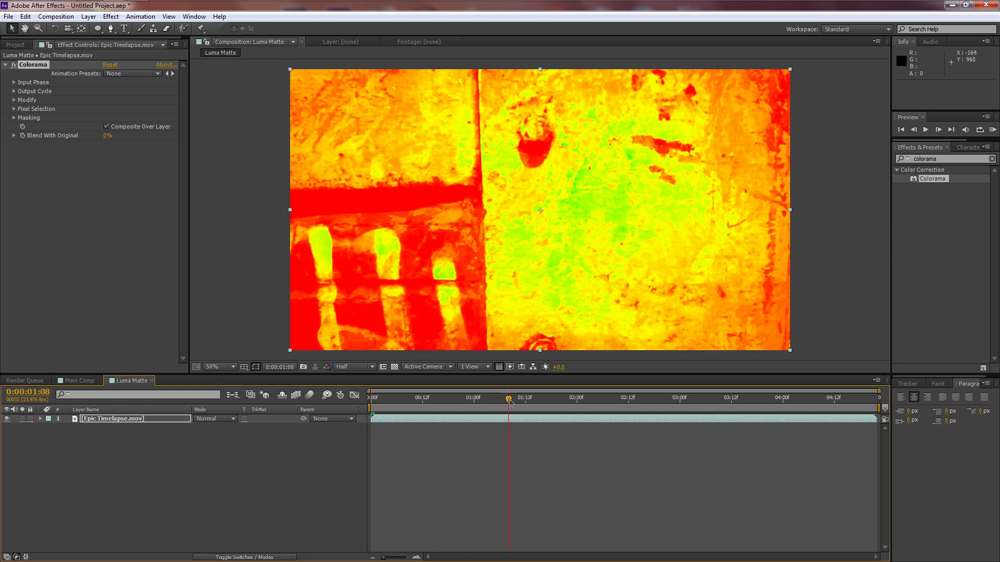
click(563, 400)
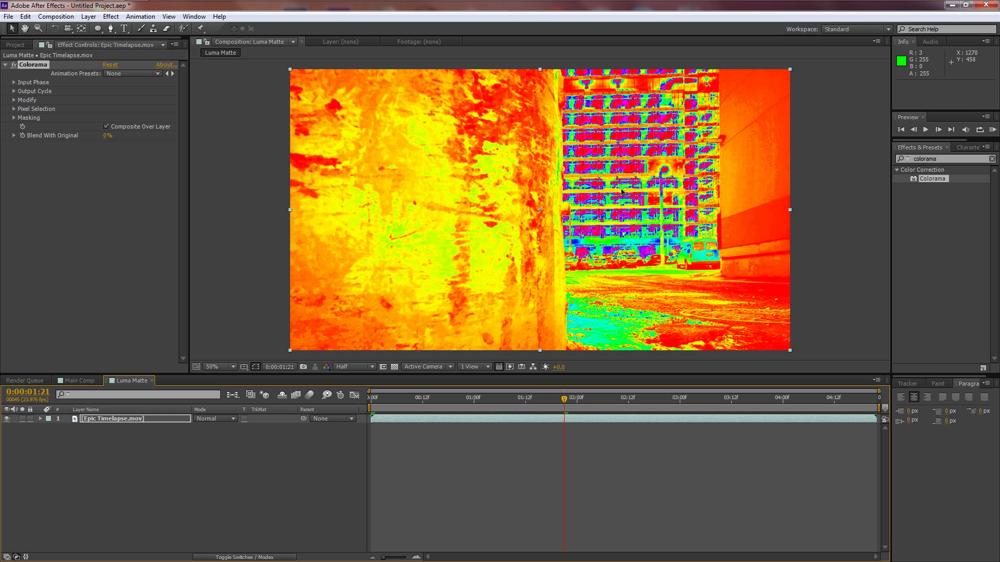
scroll(560, 208, up, 2)
drag(612, 219, 586, 223)
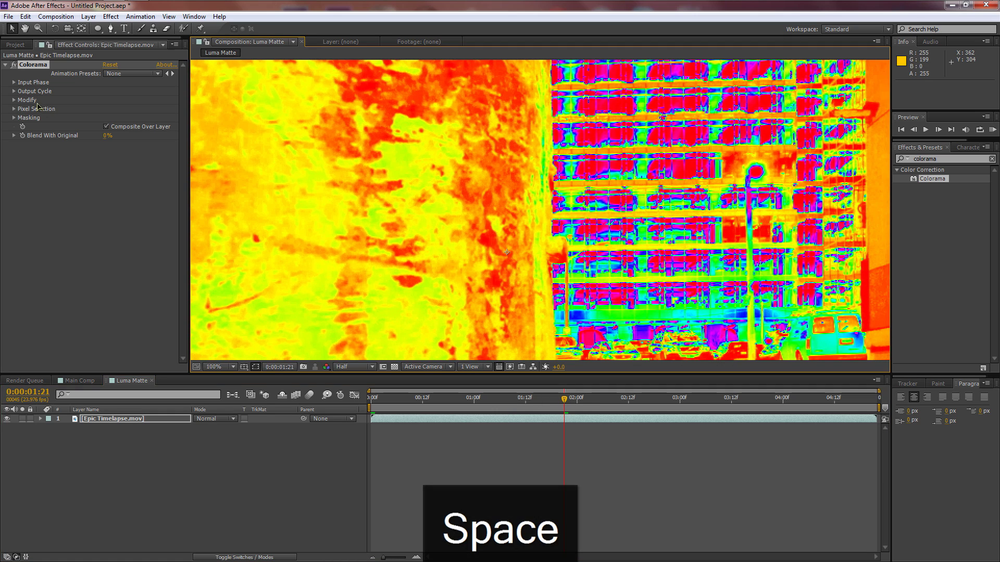
click(15, 92)
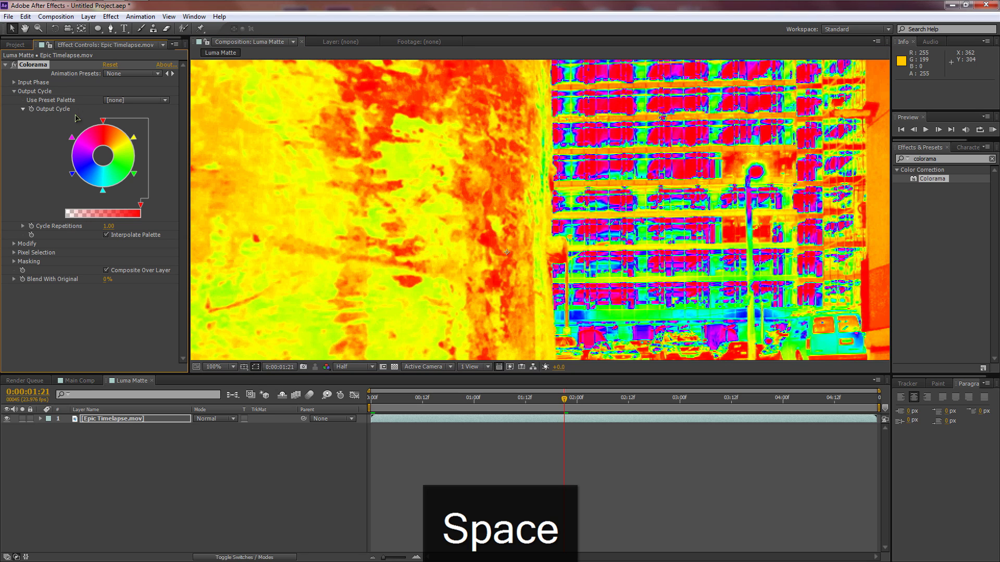
click(133, 100)
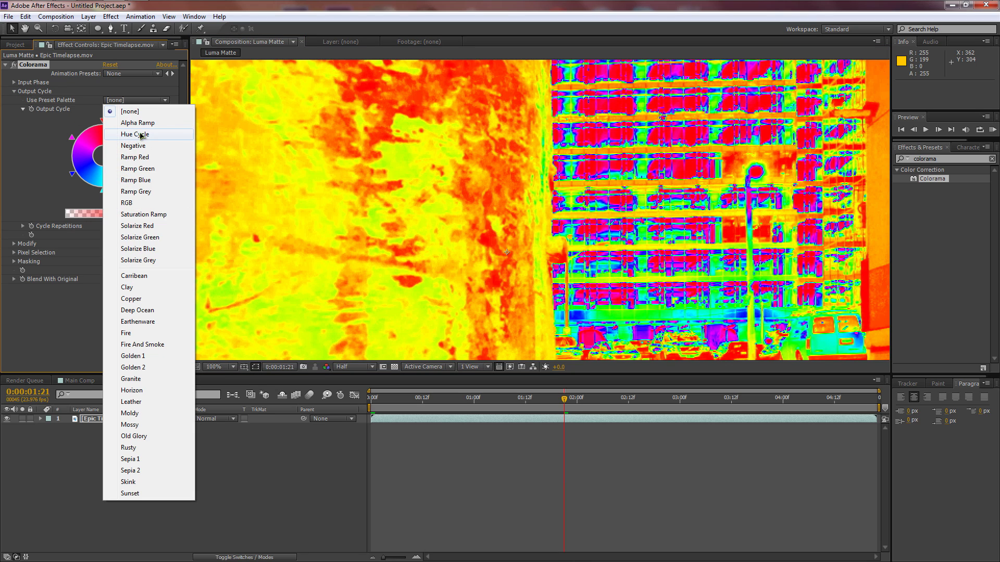
click(50, 100)
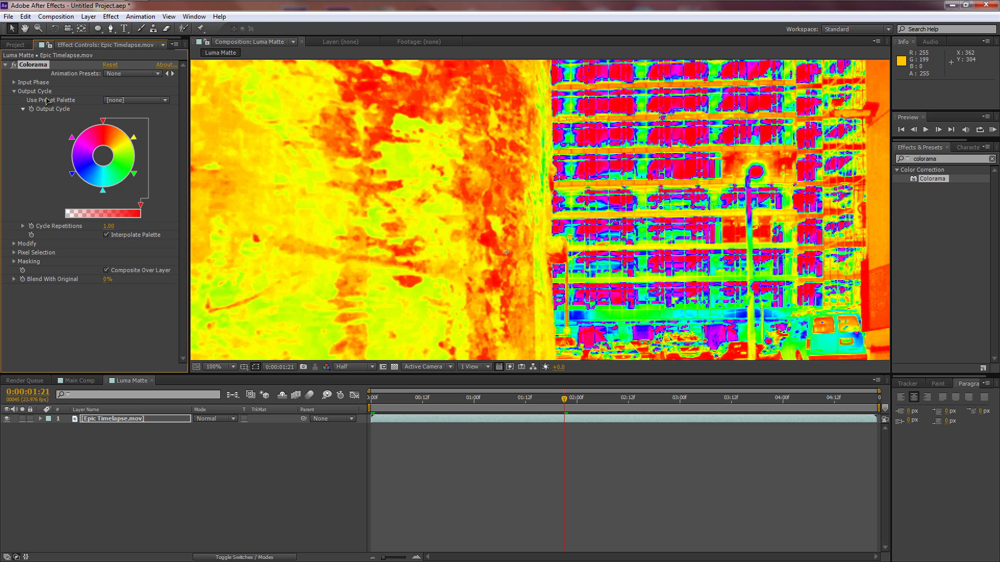
click(116, 100)
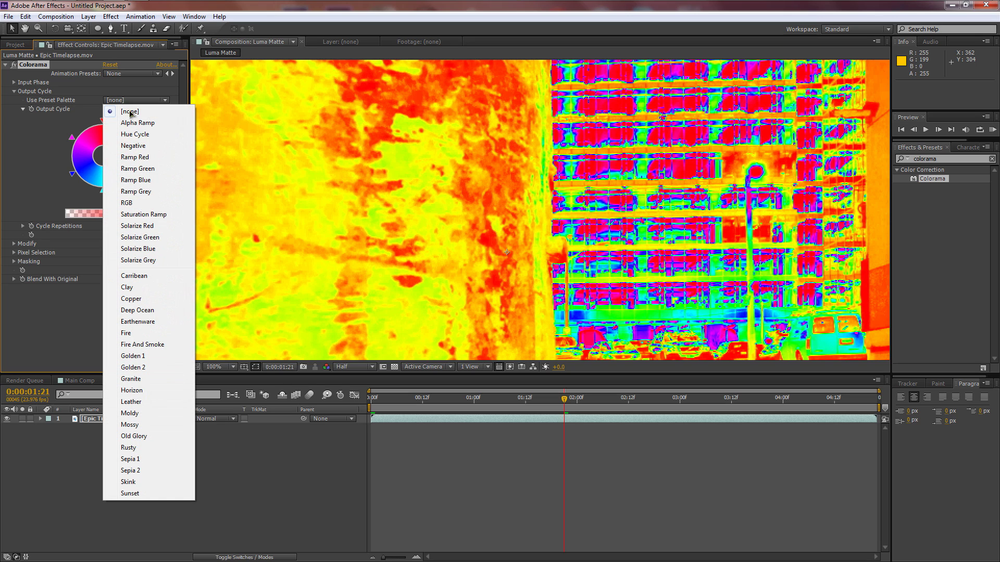
click(135, 194)
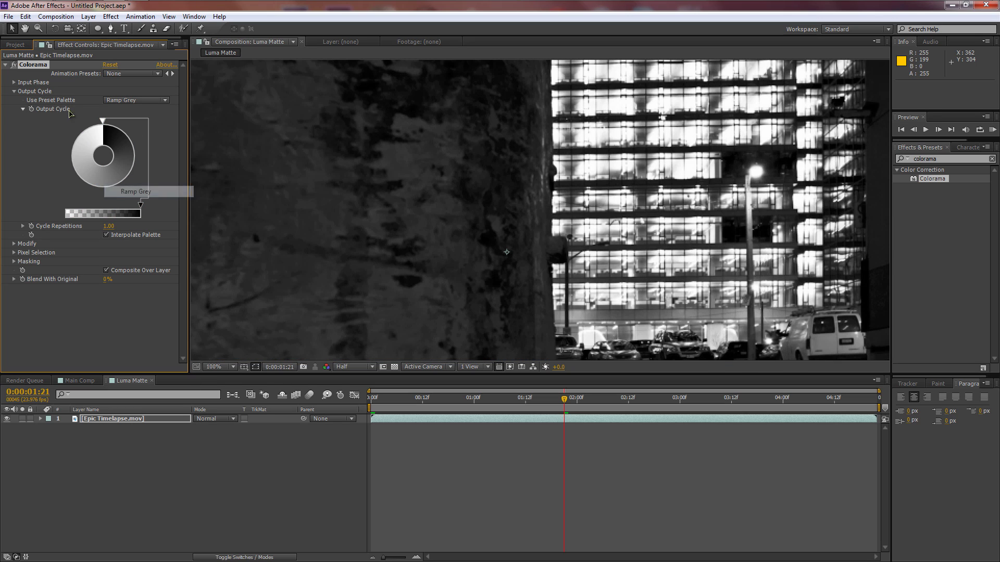
Step: Add a black stop and a white stop to Colorama's Output Cycle wheel, just before its white end, to isolate the brightest highlights
double_click(90, 134)
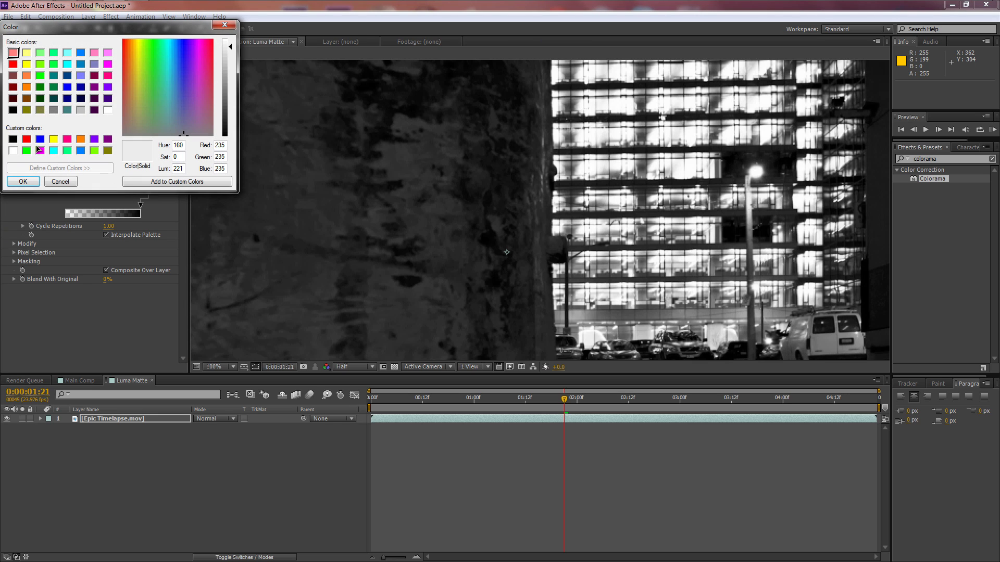
click(13, 138)
click(32, 181)
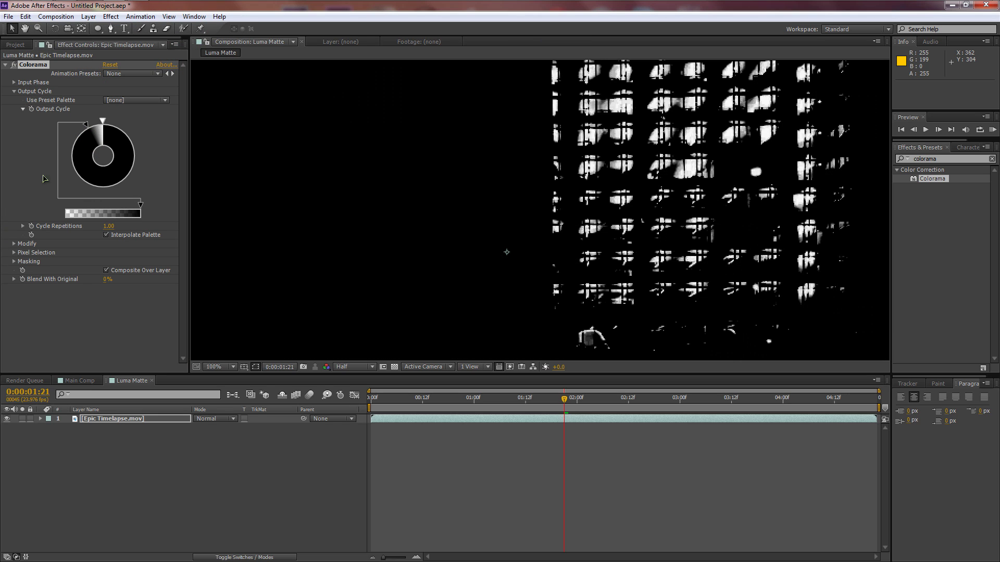
double_click(94, 131)
click(12, 151)
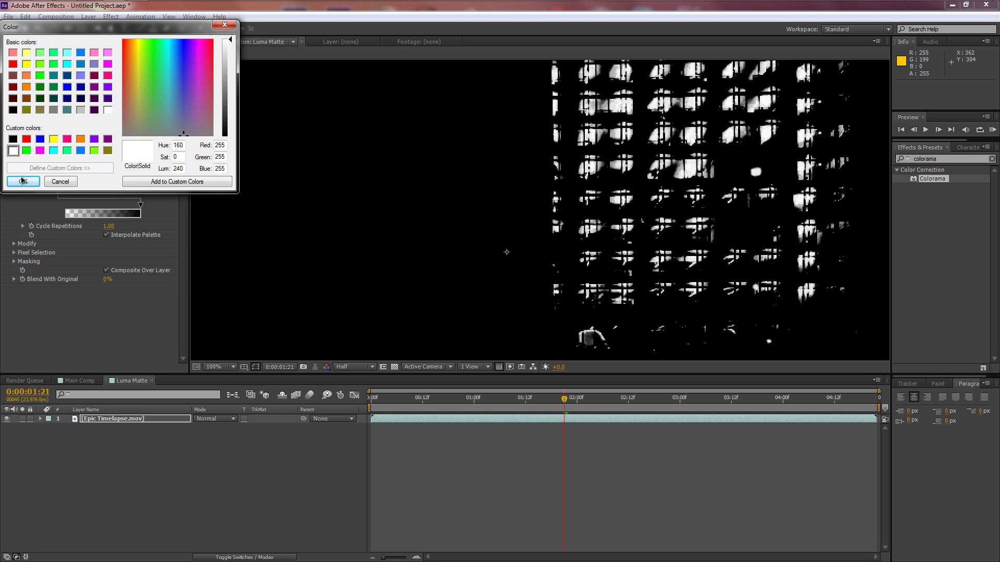
click(23, 181)
Step: Examine the black-and-white matte over the whole frame at several times up to 0:00:04:06
scroll(436, 169, down, 1)
key(space)
drag(504, 156, 567, 130)
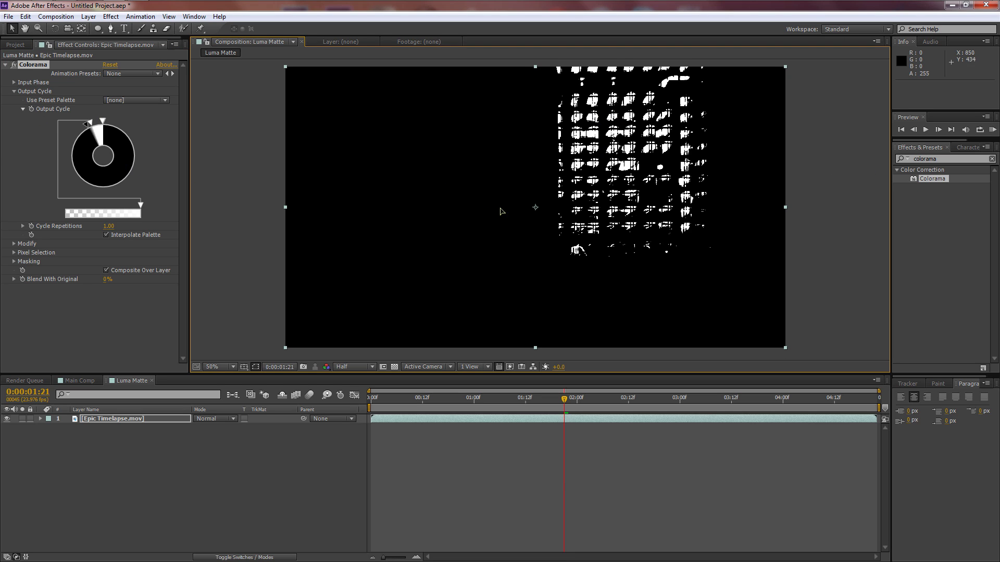
click(628, 400)
click(670, 400)
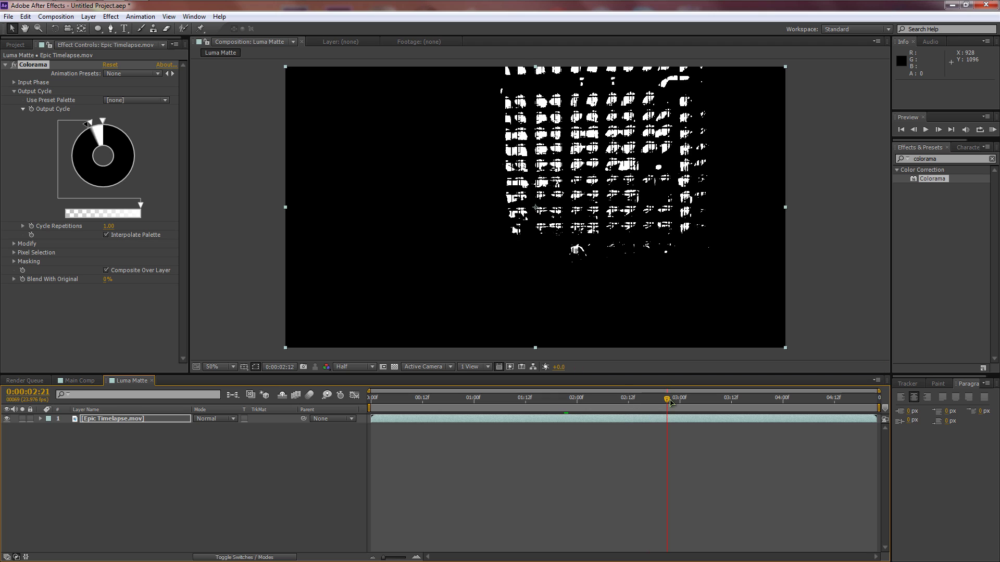
click(714, 399)
click(755, 399)
click(808, 400)
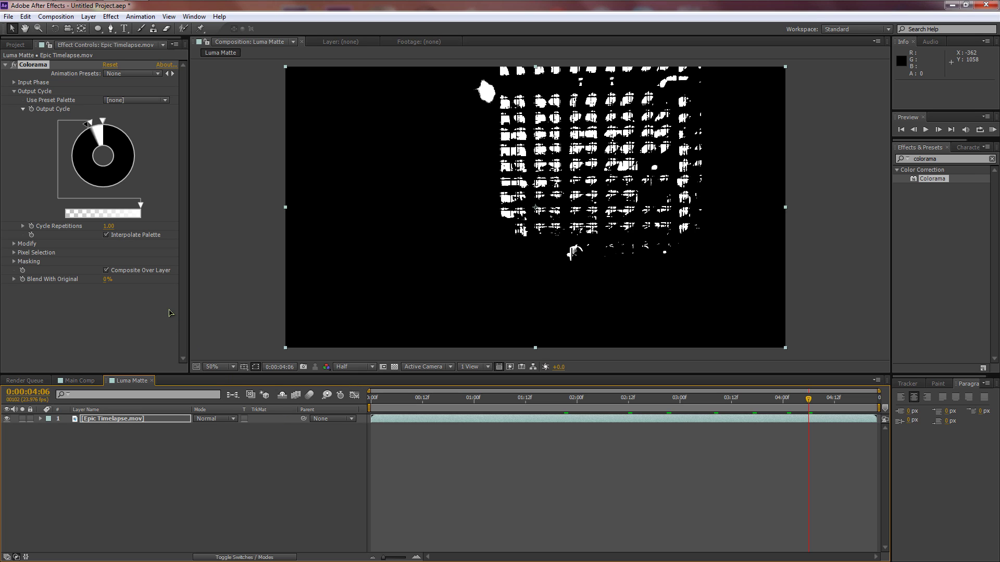
Step: Place the Luma Matte composition in Main Comp beneath Epic Timelapse.mov and hide its layer
click(80, 381)
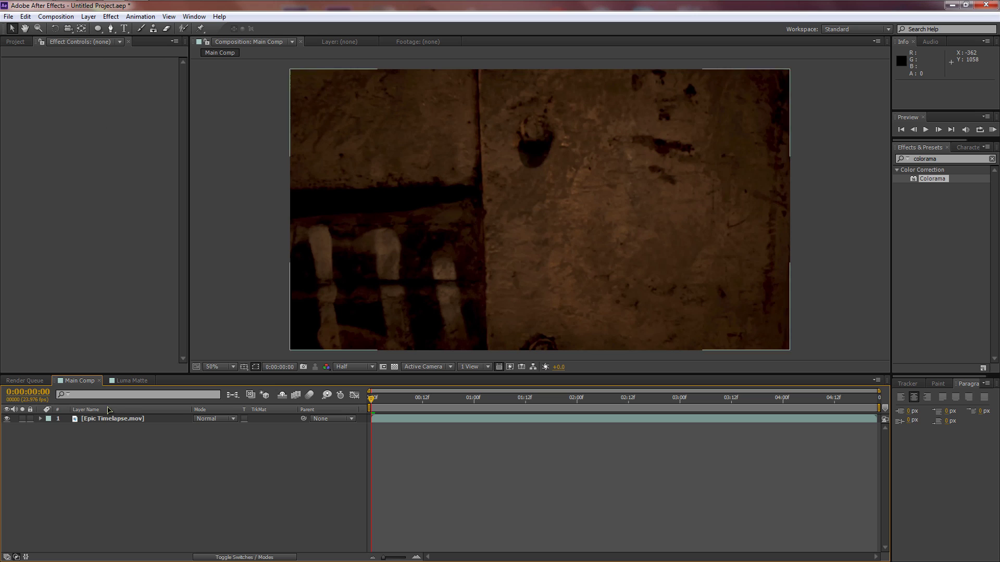
click(15, 42)
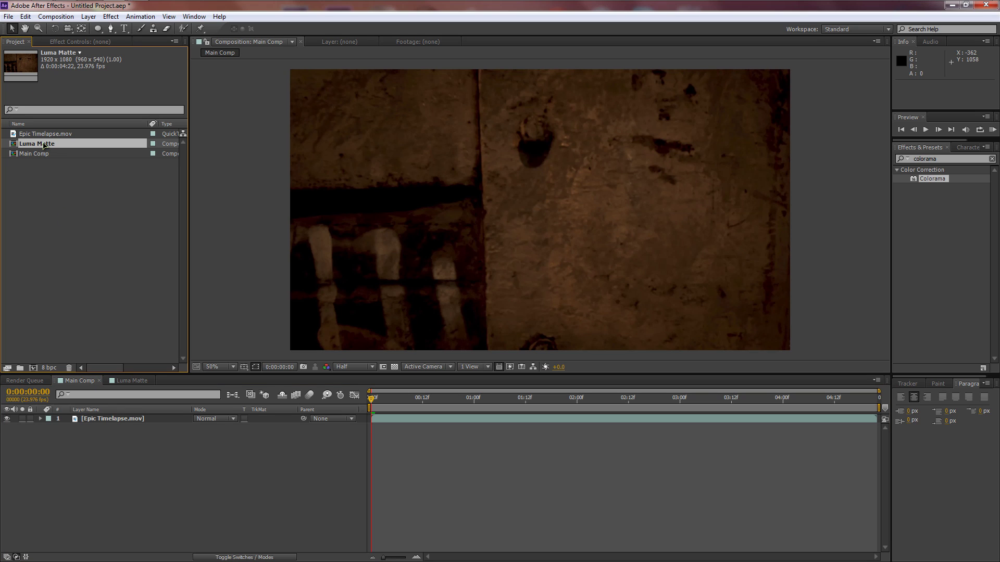
drag(43, 146, 89, 428)
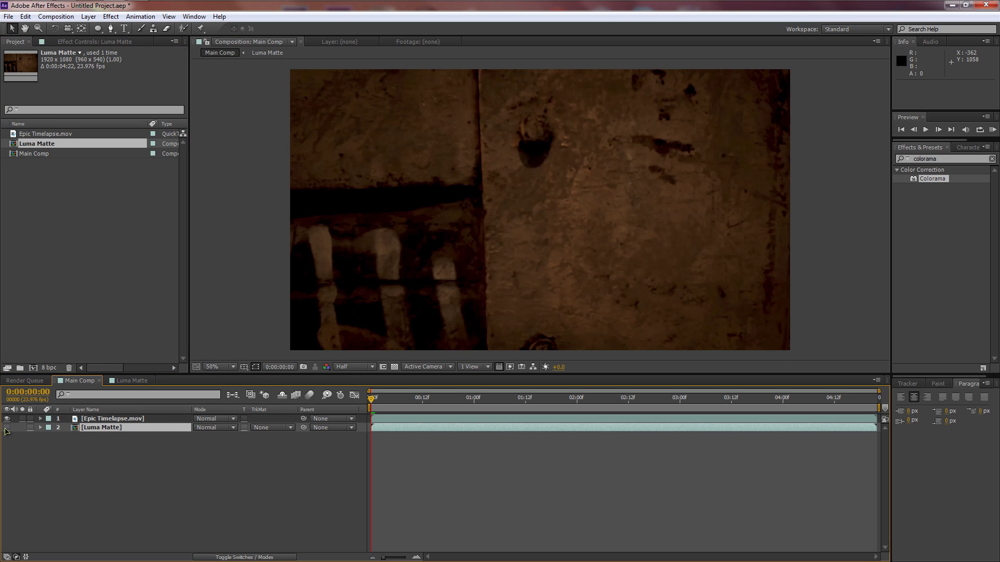
Step: Create a black 1920 x 1080 solid named Flares in Main Comp, search the effects for flare and apply Optical Flares to the solid
click(112, 419)
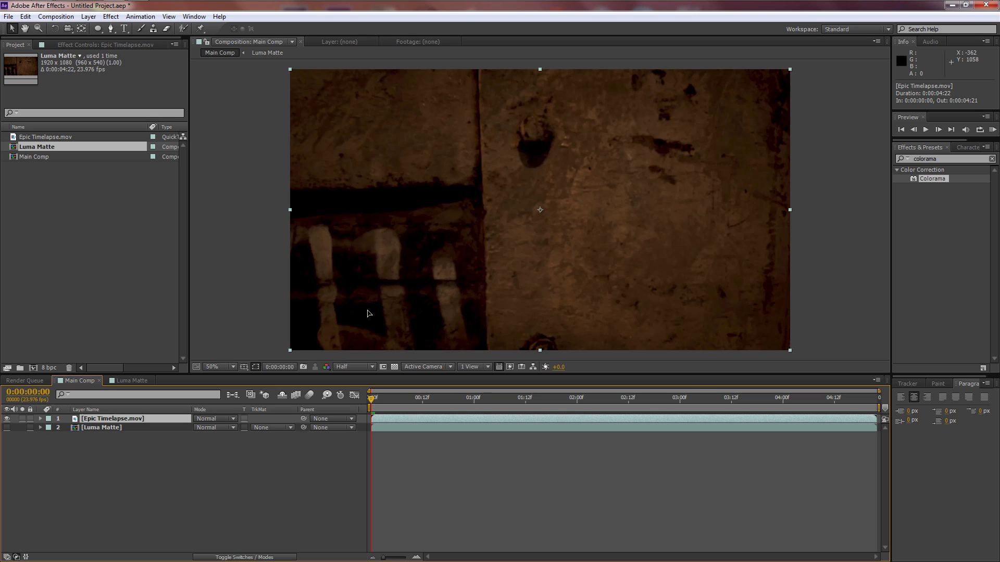
click(949, 159)
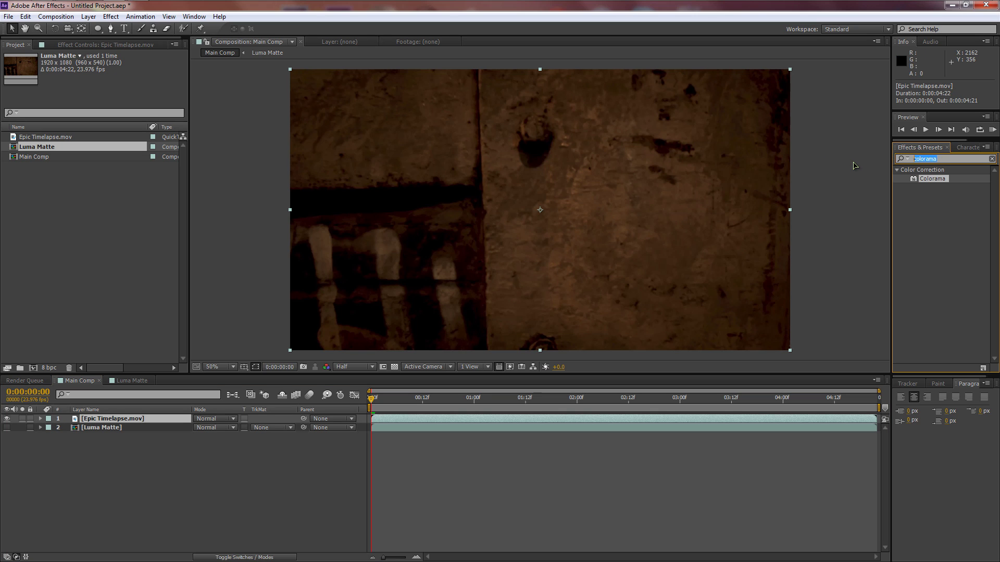
text(flare)
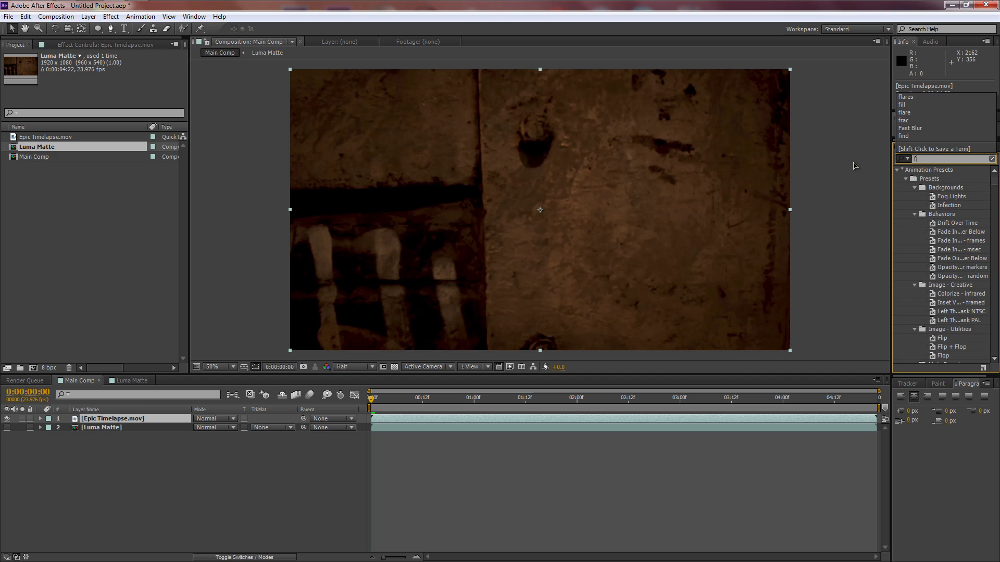
click(213, 475)
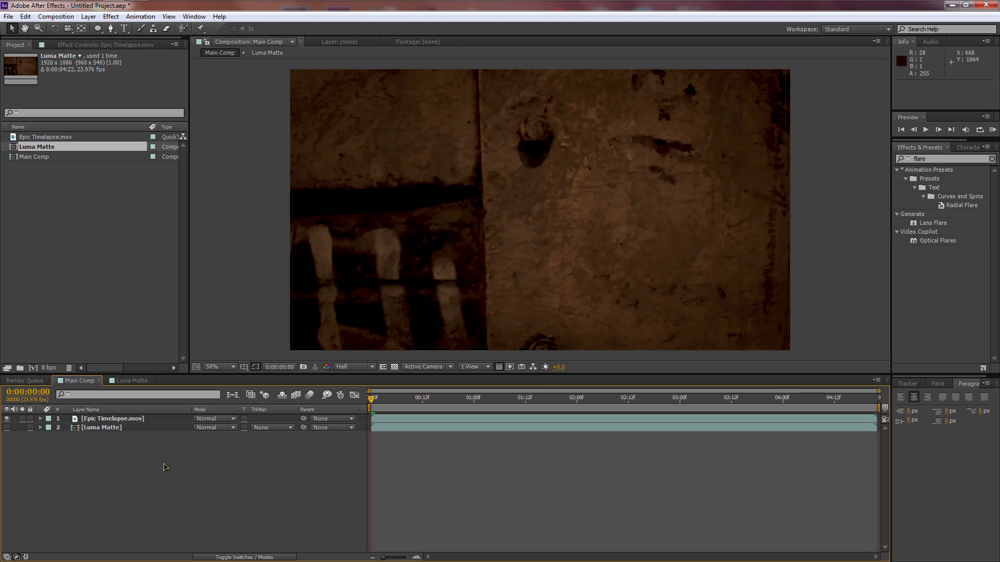
key(ctrl+y)
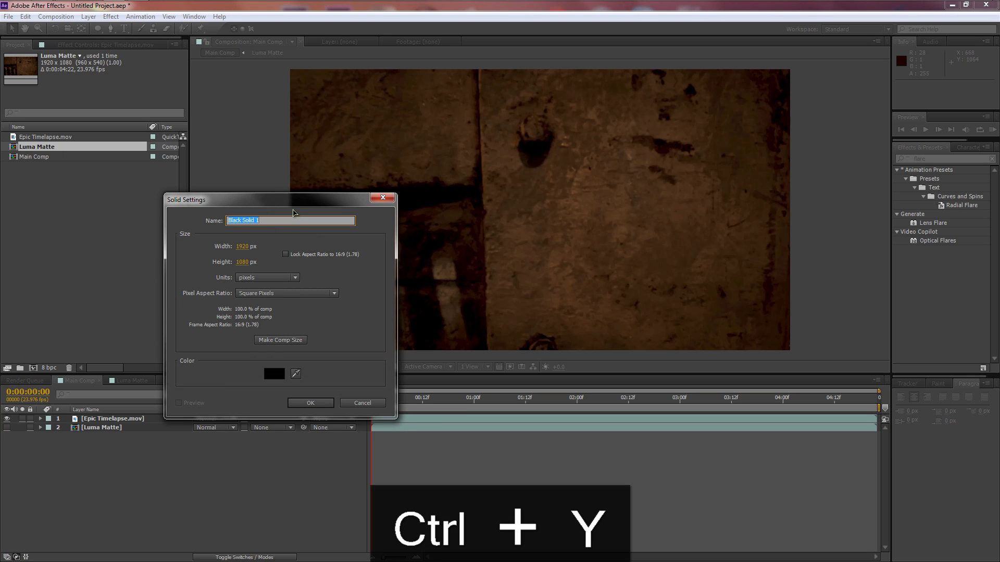
text(Flares)
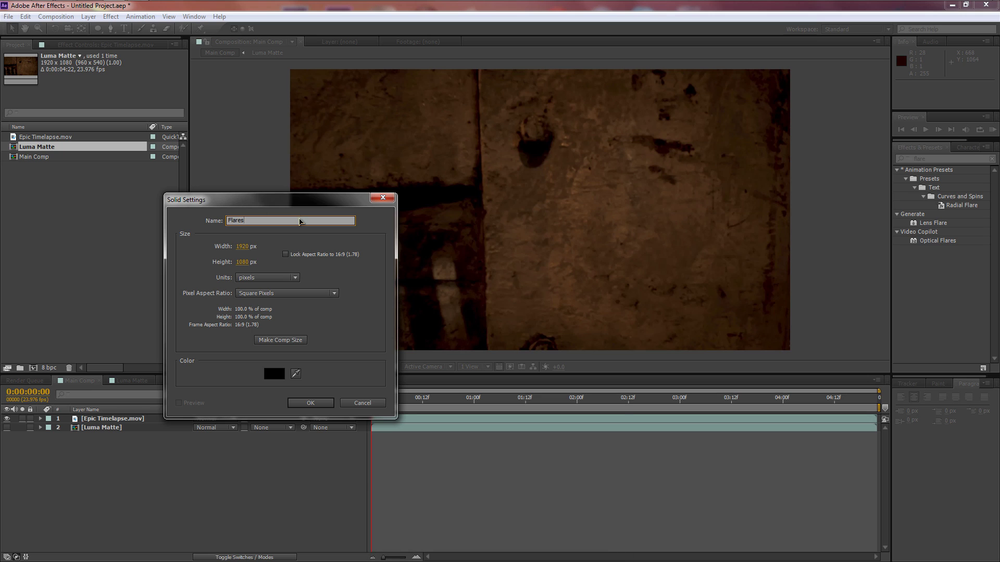
click(329, 400)
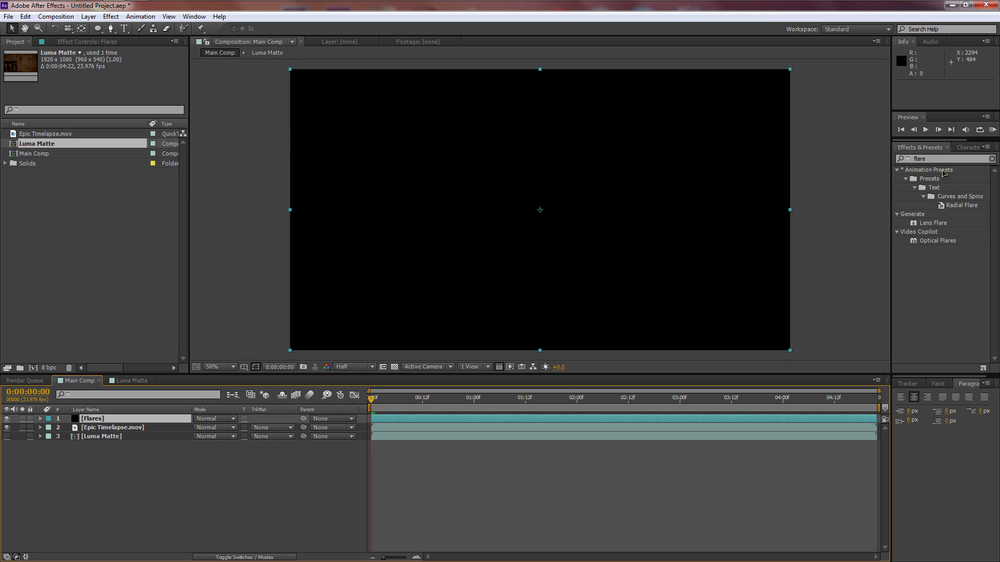
drag(937, 241, 131, 421)
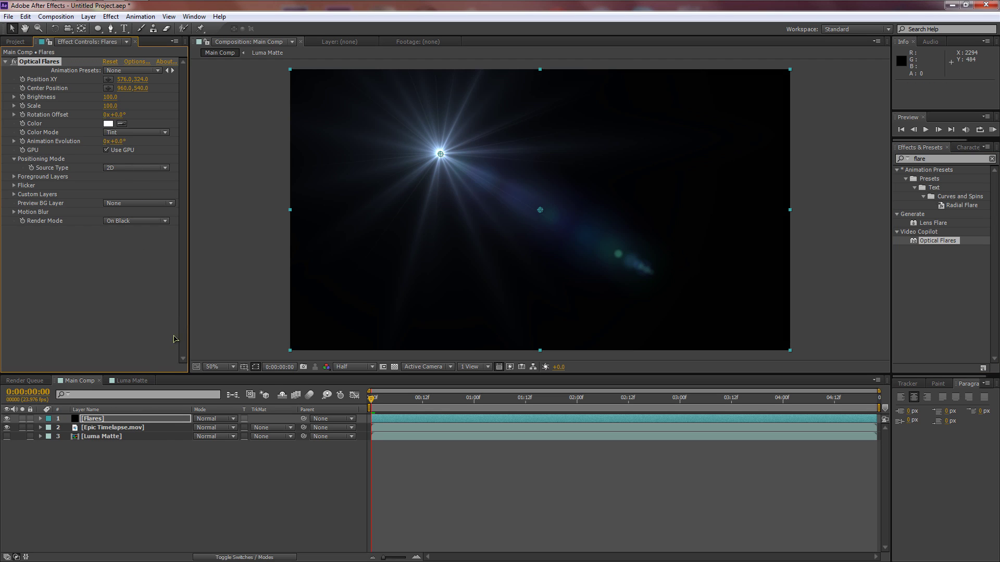
Step: Set the Flares layer's blending mode to Add
key(F4)
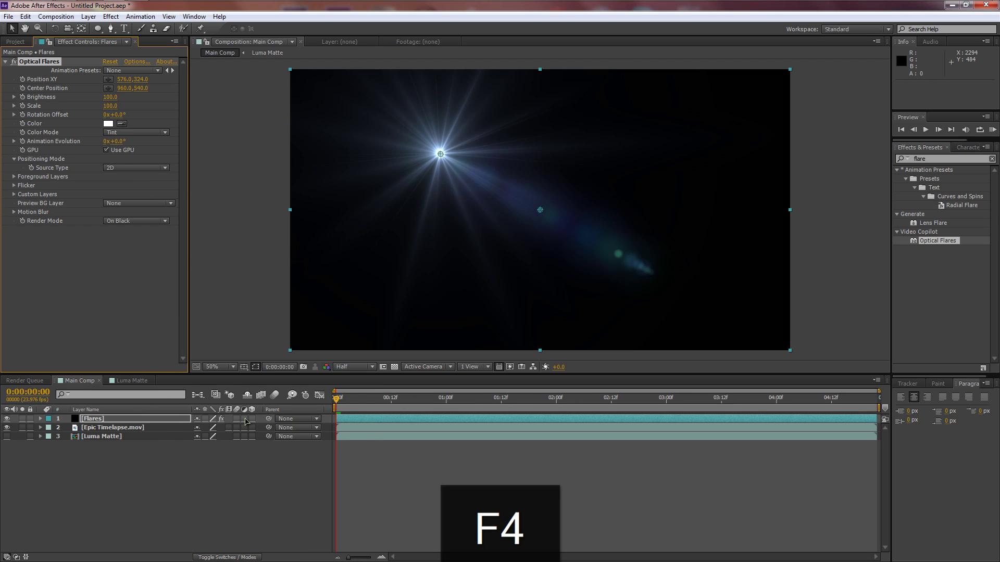
key(F4)
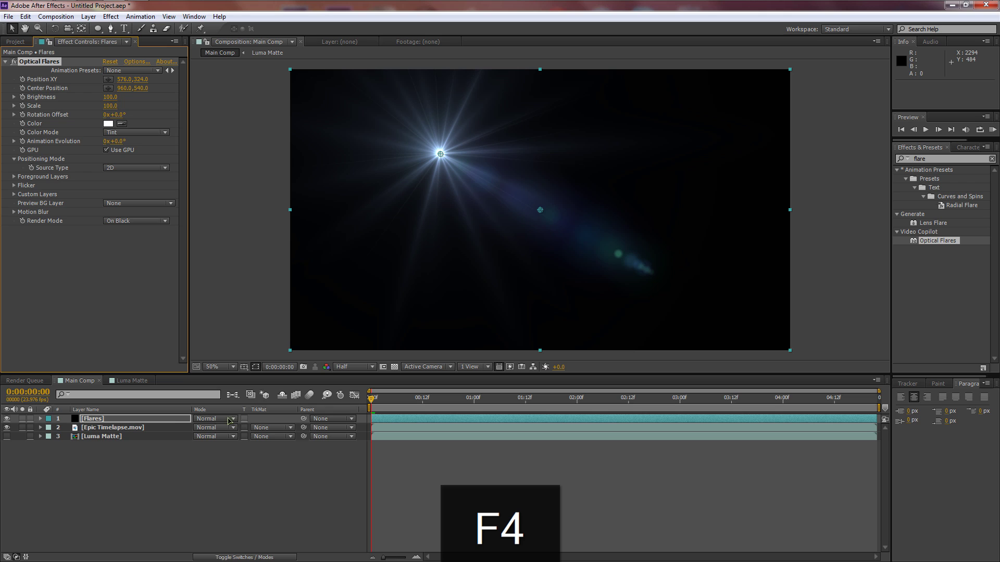
click(206, 418)
click(243, 213)
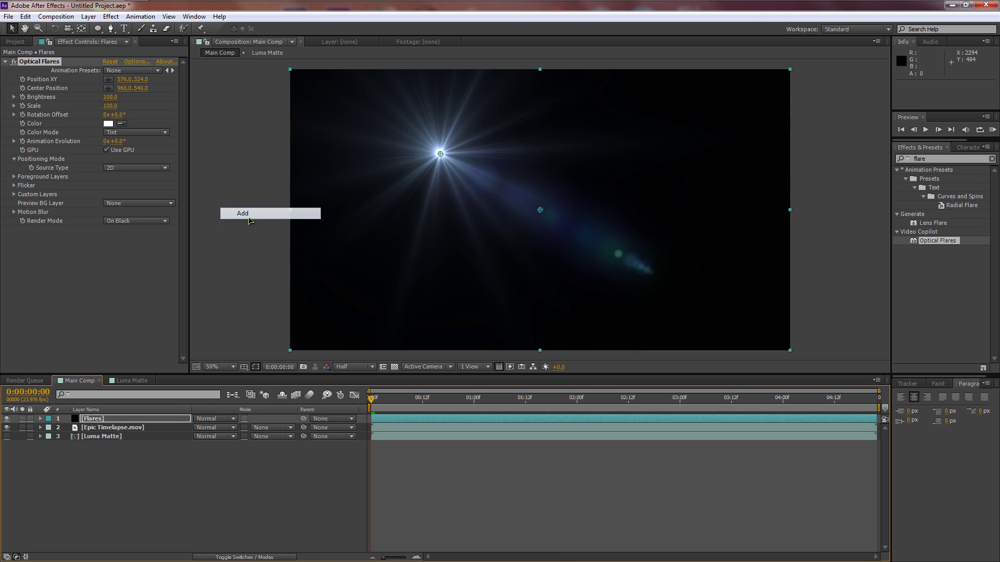
Step: At 0:00:02:02, set the Optical Flares source type to Luminance with Luma Matte as the source layer
drag(418, 399, 562, 401)
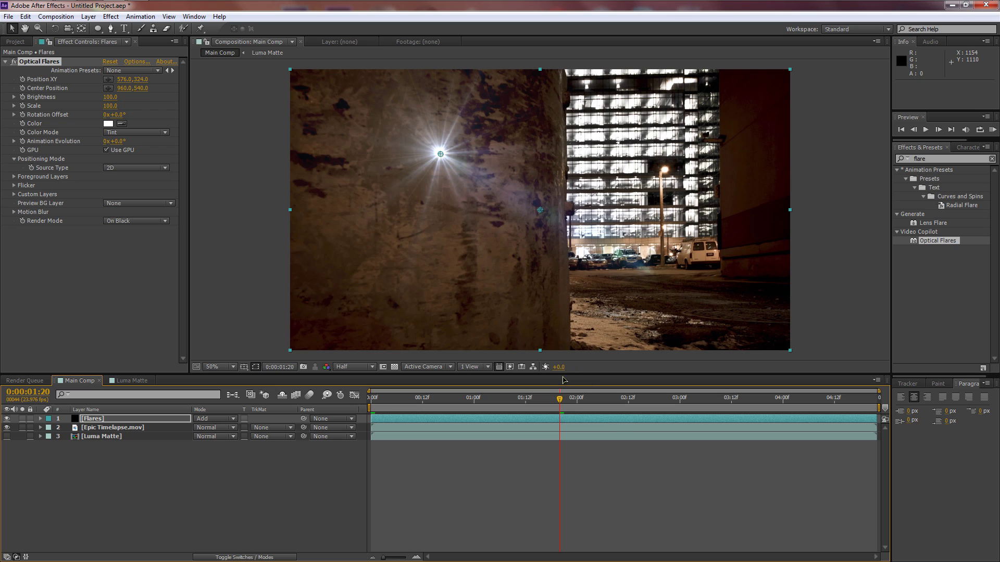
drag(560, 401, 585, 401)
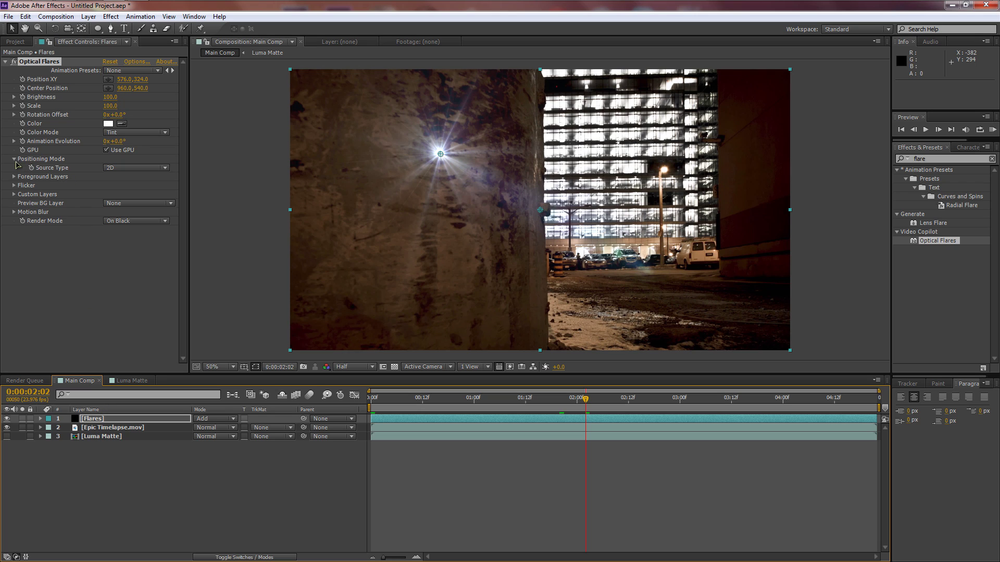
click(118, 168)
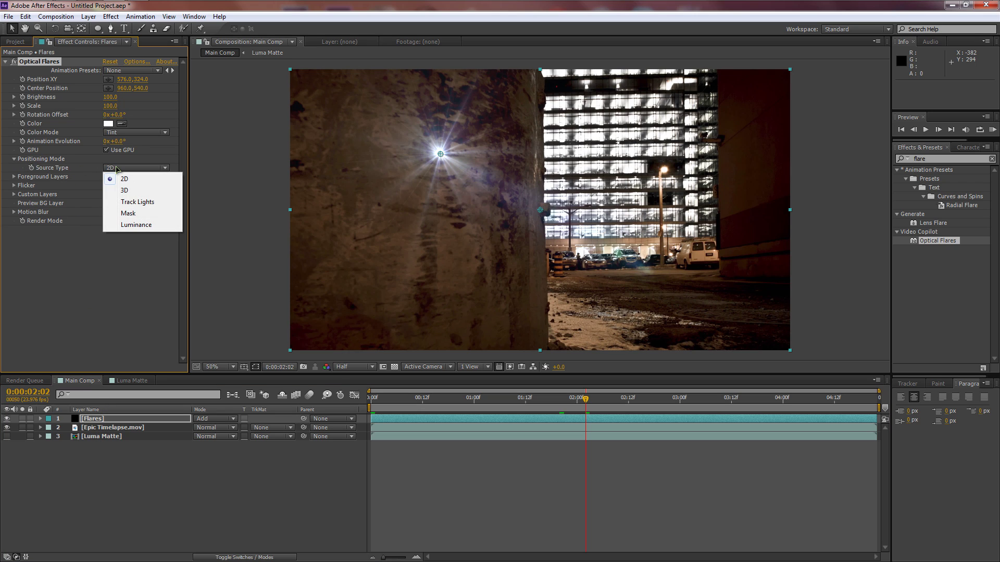
click(135, 225)
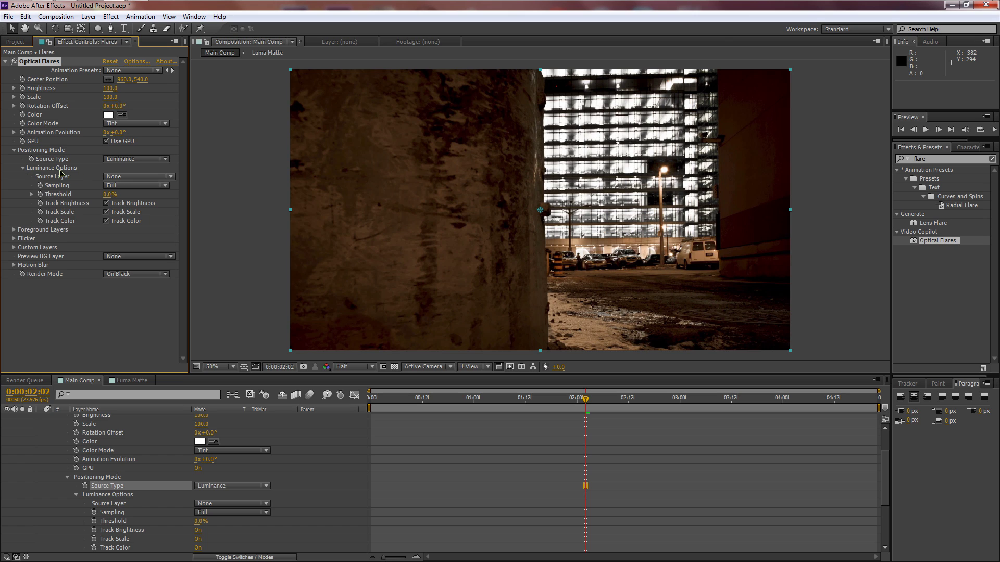
click(120, 177)
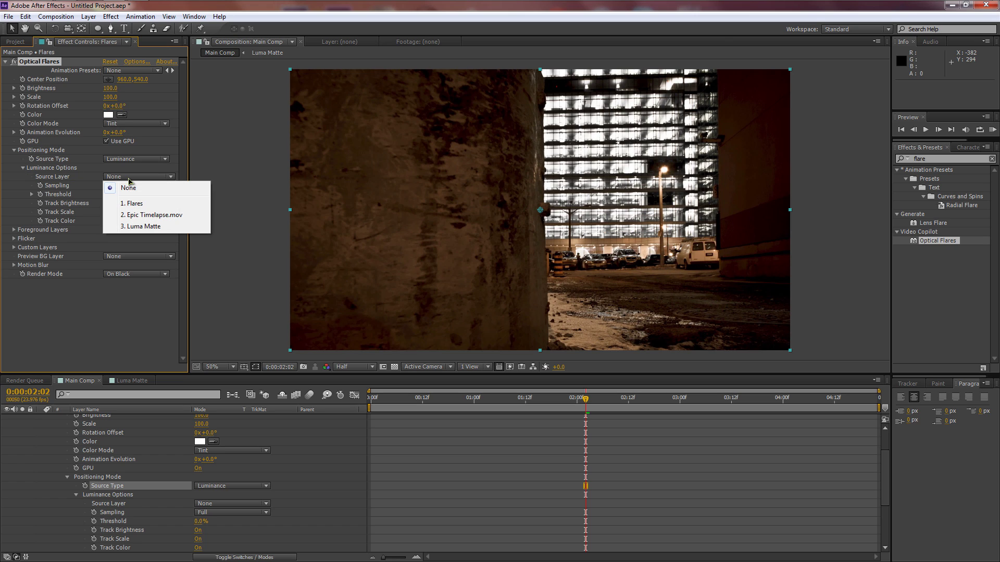
click(142, 227)
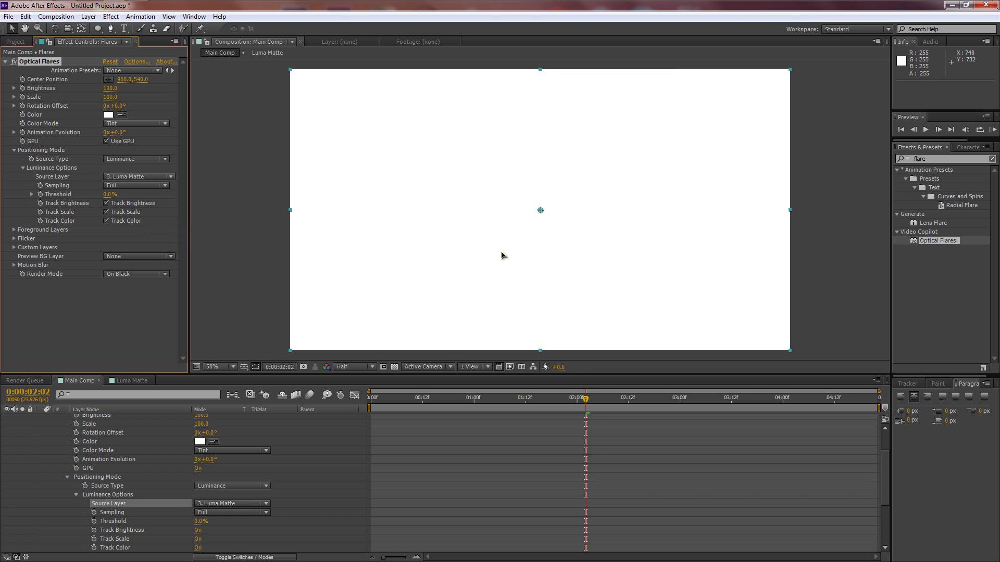
click(836, 219)
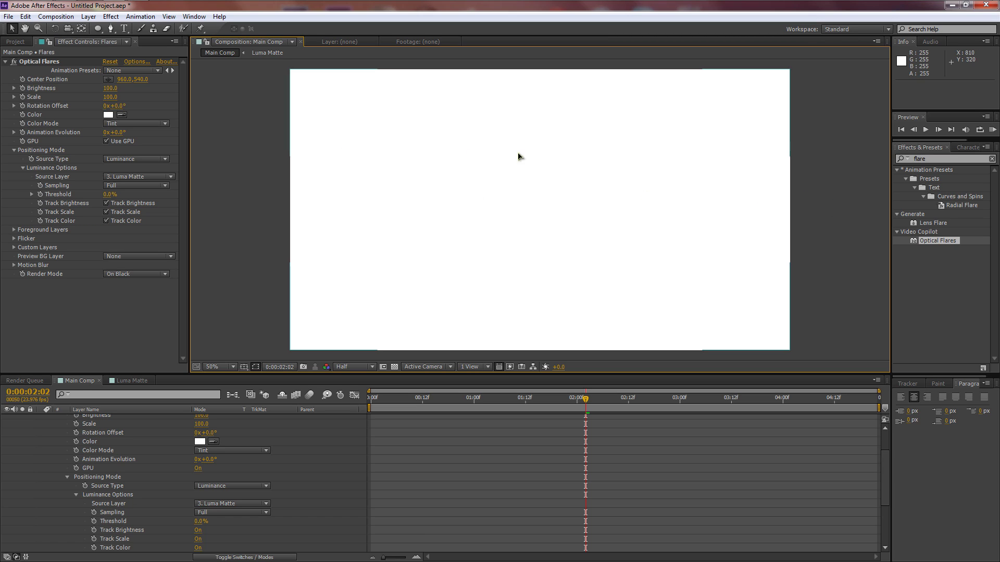
Step: Set the Optical Flares brightness to 1 and advance to a frame showing the building lights
click(107, 88)
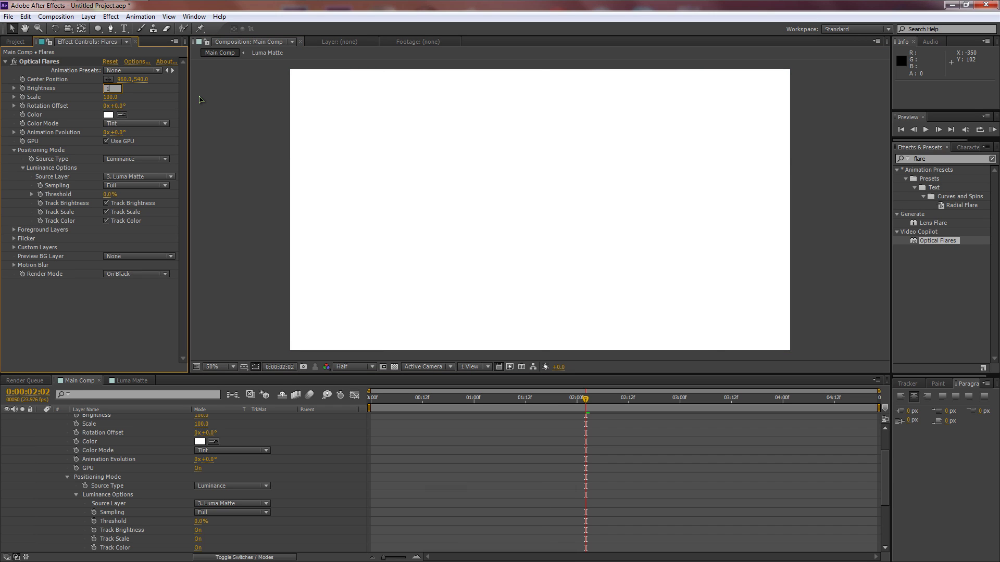
key(Return)
key(space)
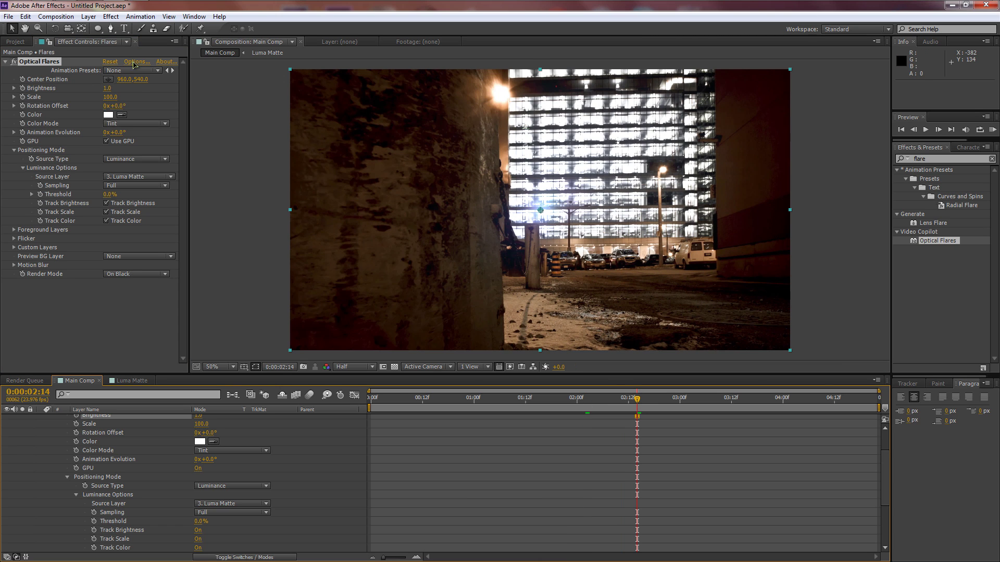
Step: In the Optical Flares options, load the Mini-Anamorphic preset from Pro Presets 2 and accept it
scroll(702, 461, down, 2)
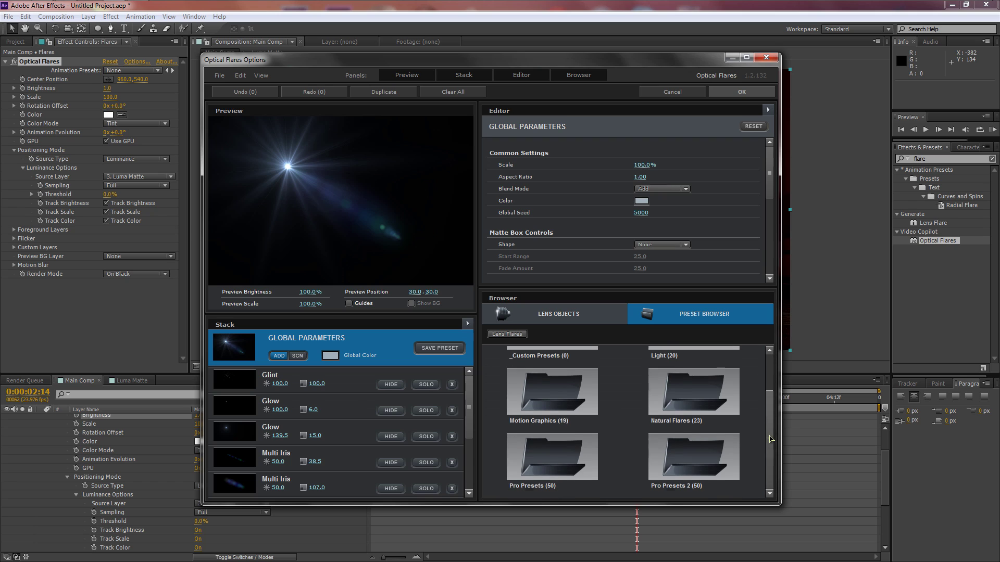
click(704, 462)
drag(771, 369, 773, 412)
click(575, 404)
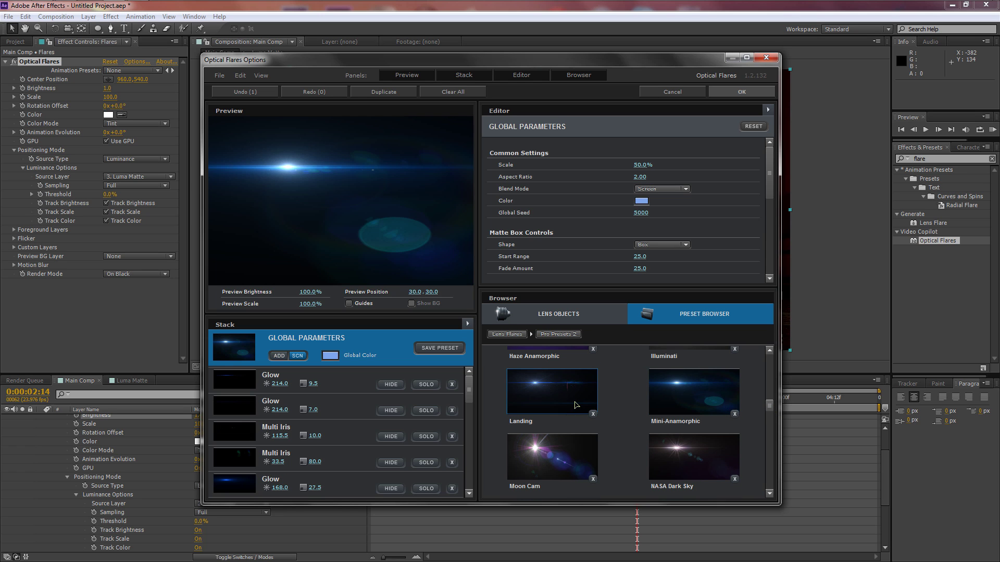
click(738, 126)
click(741, 91)
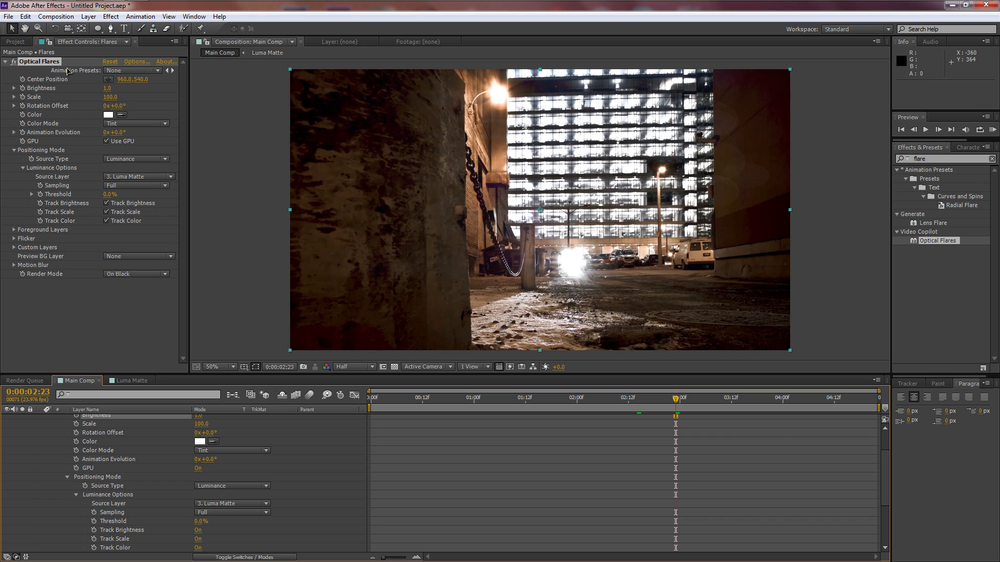
Step: Set the Optical Flares brightness to 5
click(107, 89)
text(5)
key(Return)
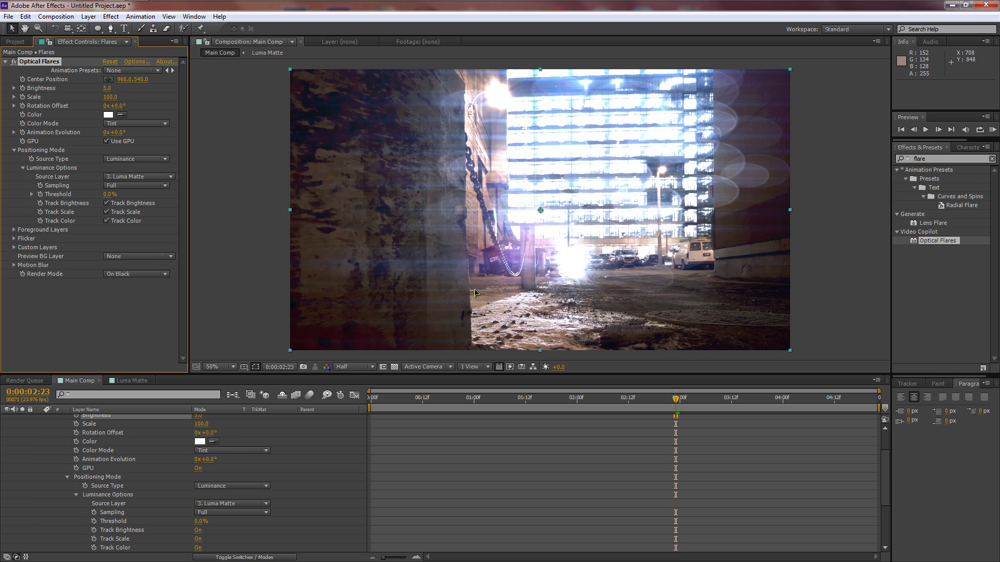
Step: Collapse the Flares layer's properties and open the Luma Matte composition
scroll(131, 482, up, 3)
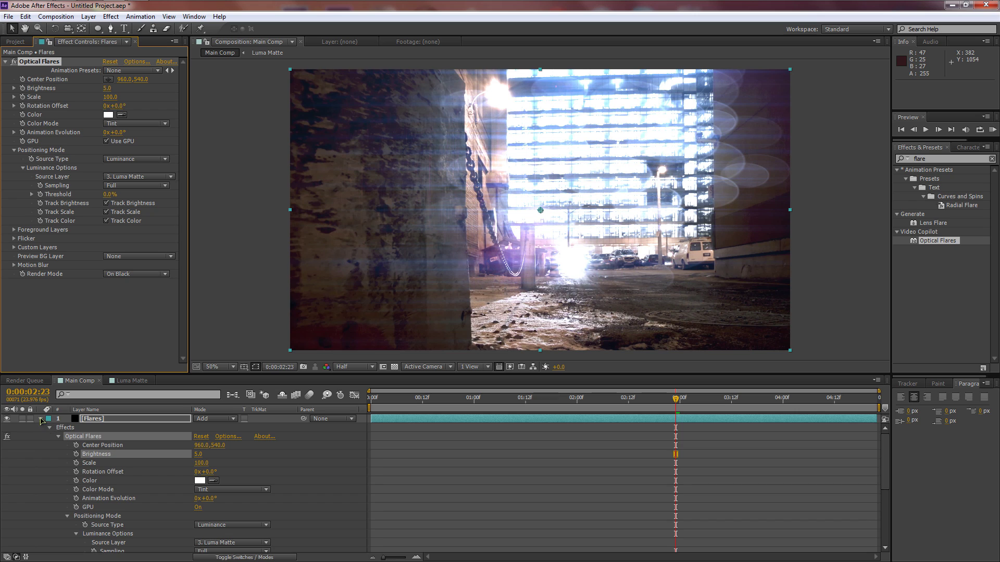
click(40, 419)
double_click(99, 437)
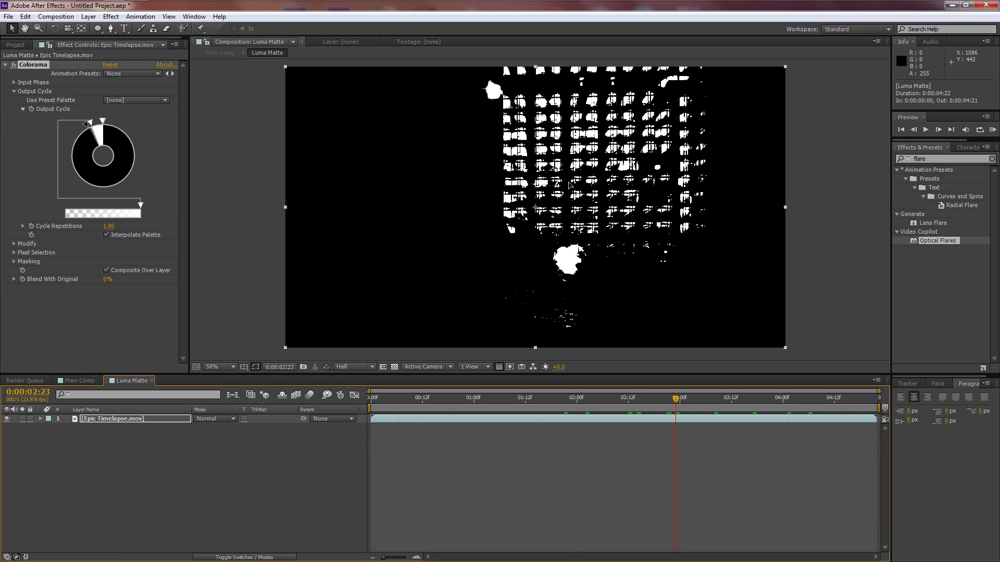
Step: Inspect the building lights in the matte and turn off Colorama on Epic Timelapse.mov to show the original footage
scroll(569, 185, up, 2)
key(space)
drag(562, 192, 378, 273)
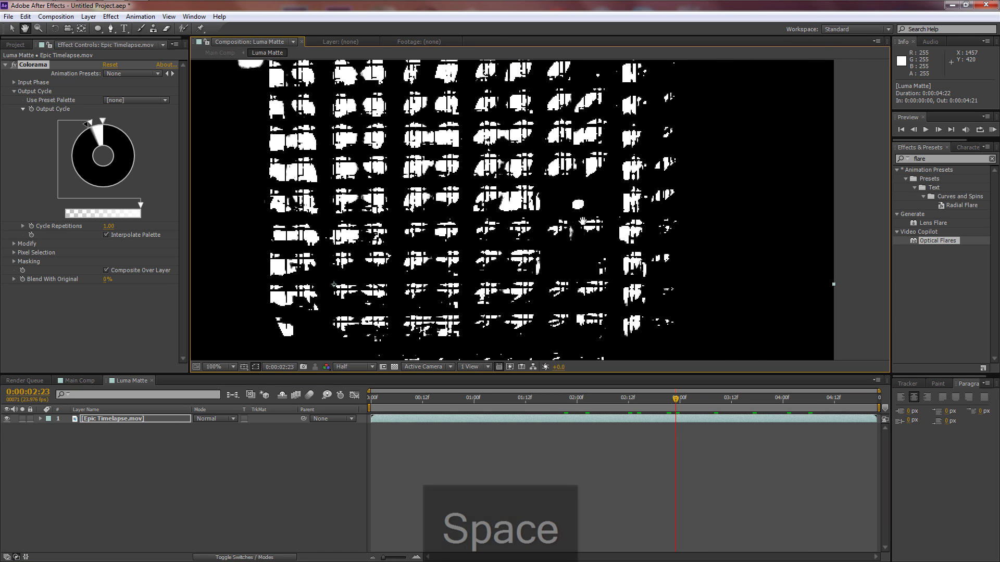
key(space)
click(14, 65)
key(space)
drag(595, 220, 650, 269)
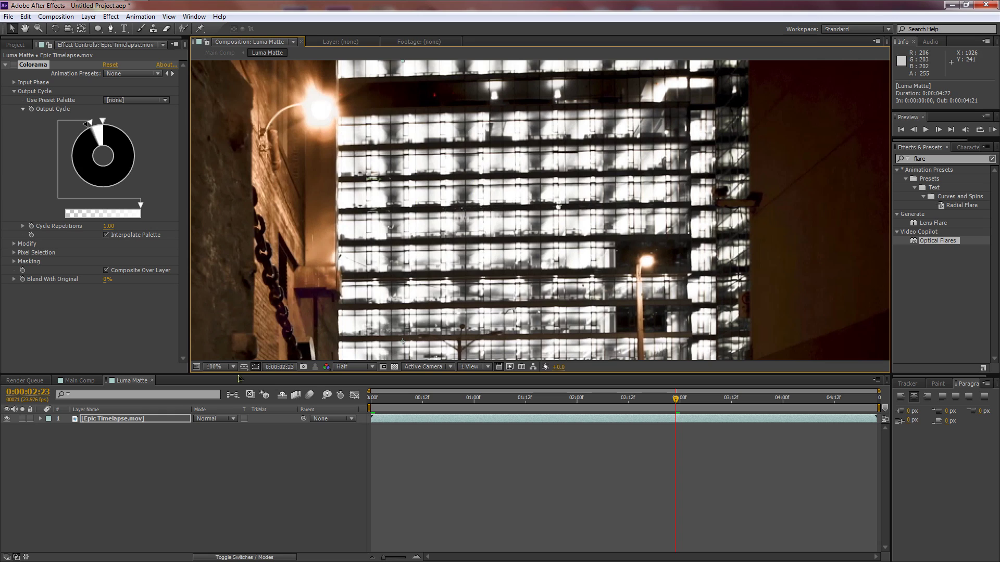
Step: Duplicate the Epic Timelapse.mov layer in the Luma Matte composition and name the upper copy Main Matte
click(114, 419)
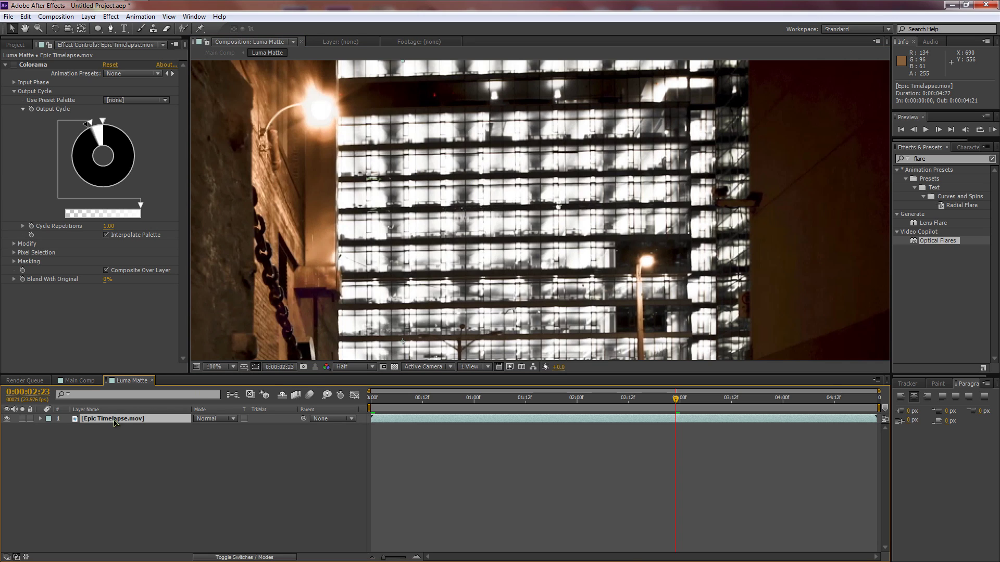
key(ctrl+d)
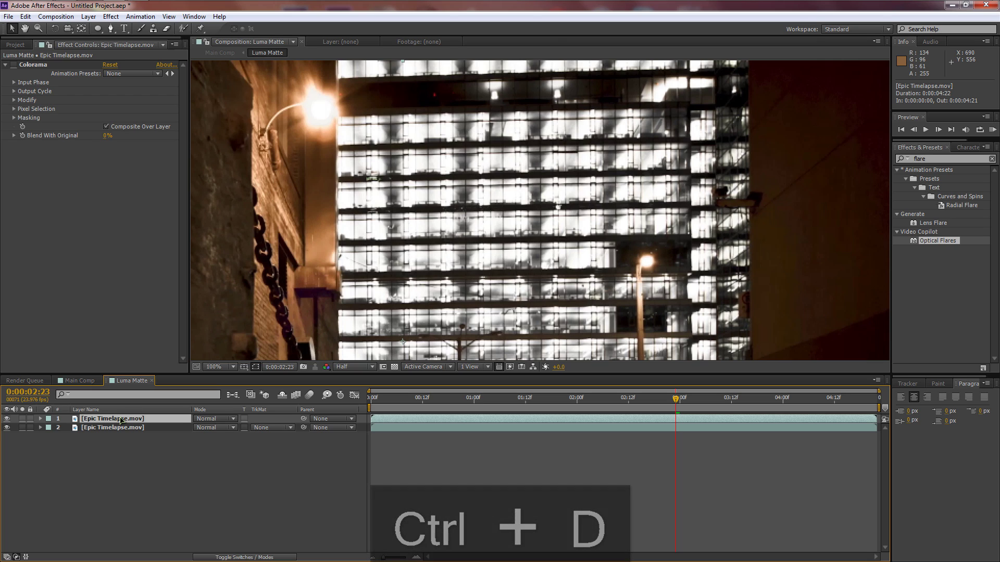
key(Return)
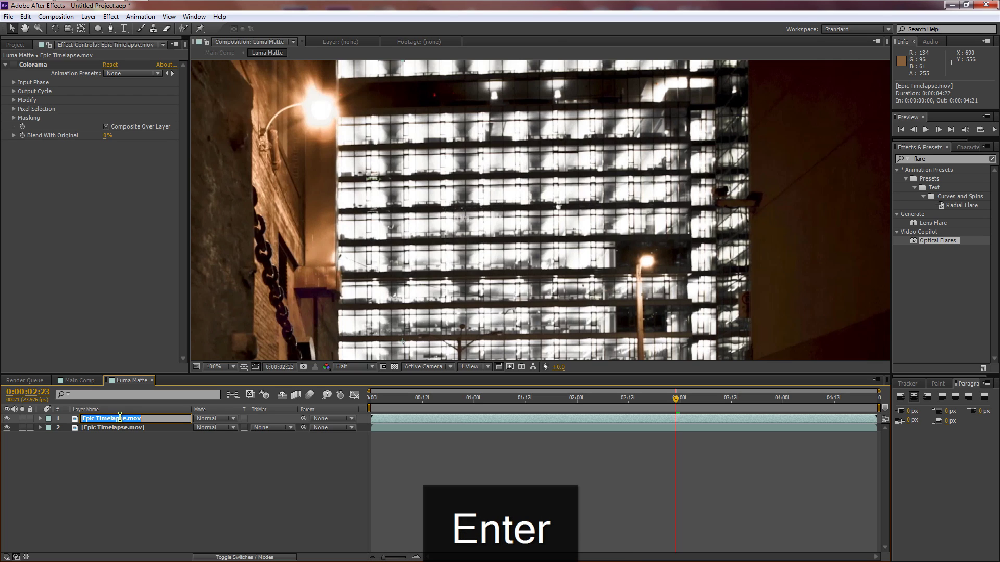
text(Main Matte)
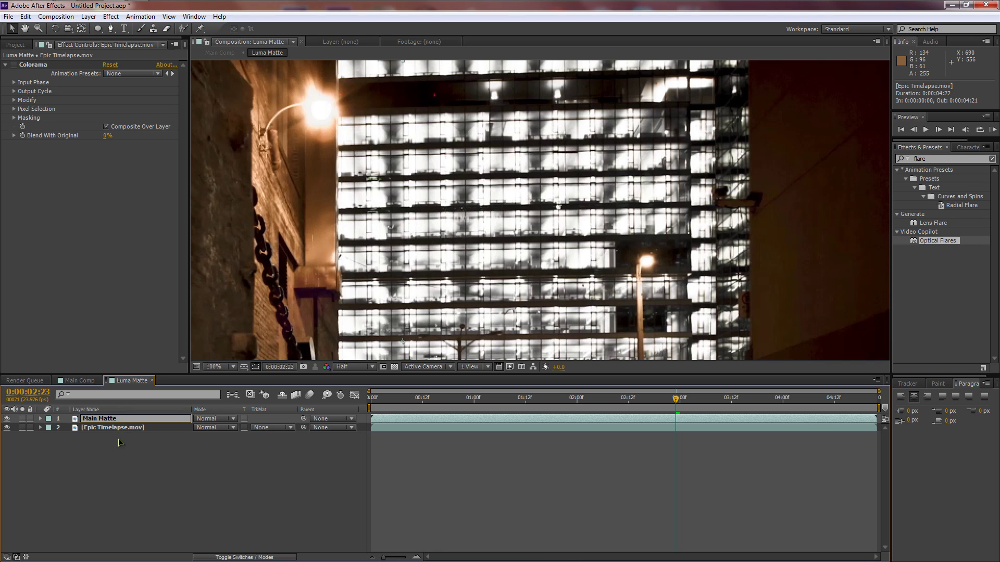
Step: Delete the Colorama effect from the lower Epic Timelapse.mov layer
click(118, 432)
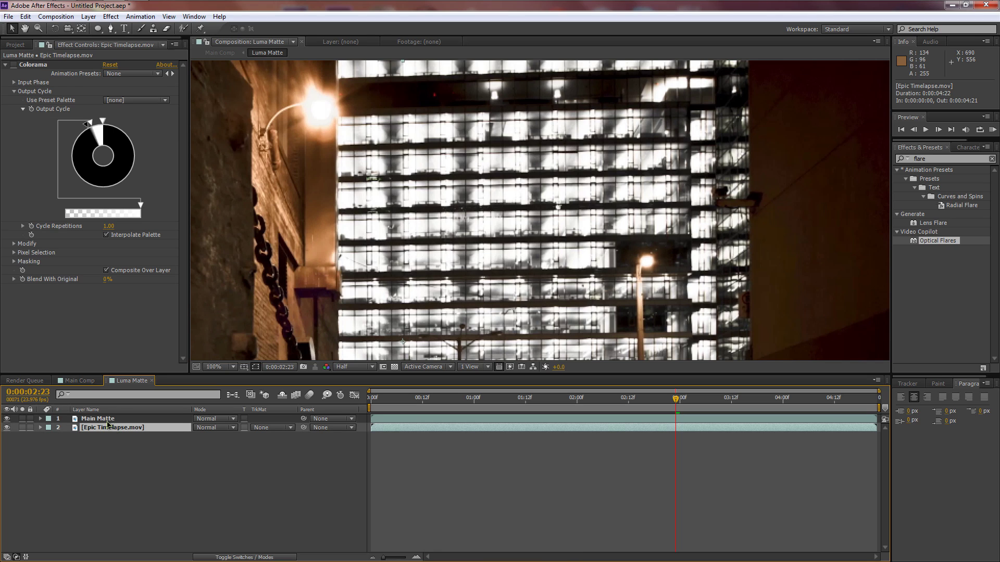
click(38, 66)
key(Delete)
click(98, 420)
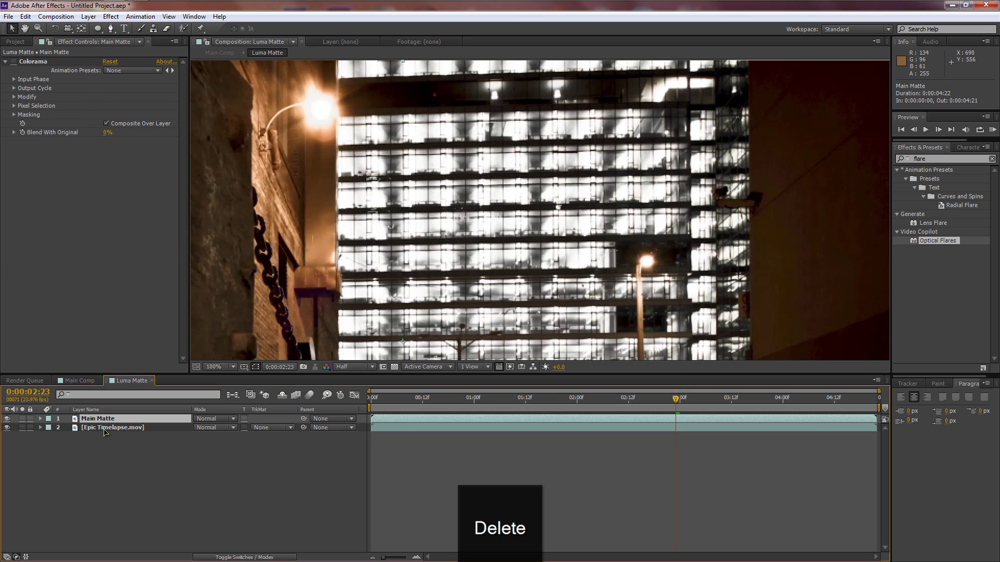
click(104, 431)
click(55, 103)
key(Delete)
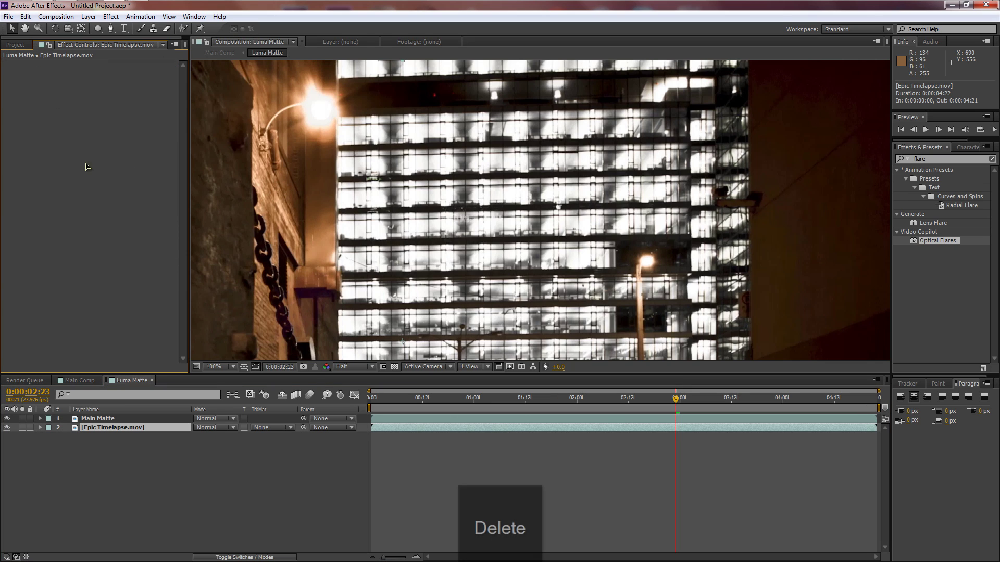
Step: Draw an elliptical mask about 40 x 32 px on Main Matte around the street lamp in front of the building
click(104, 421)
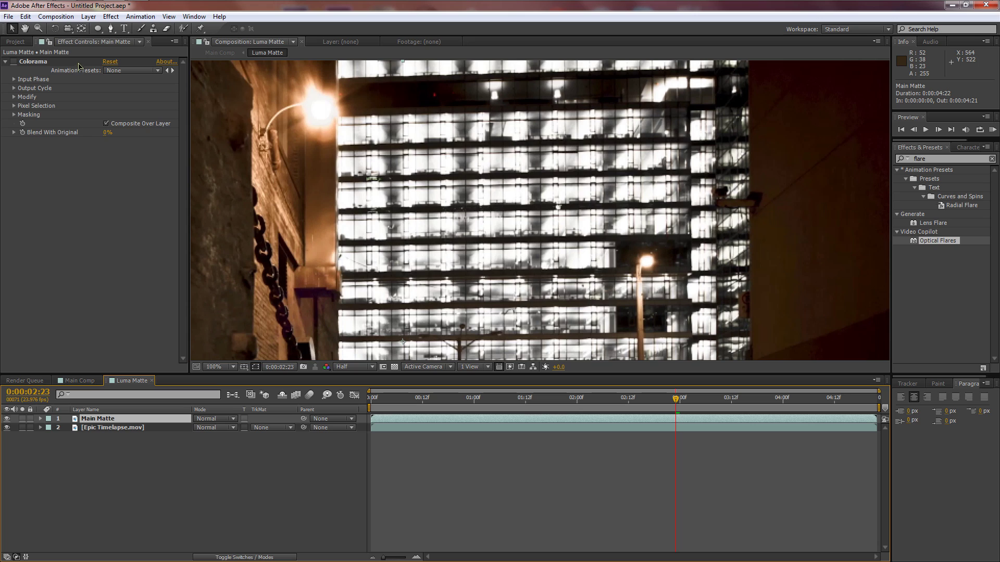
click(97, 28)
click(143, 32)
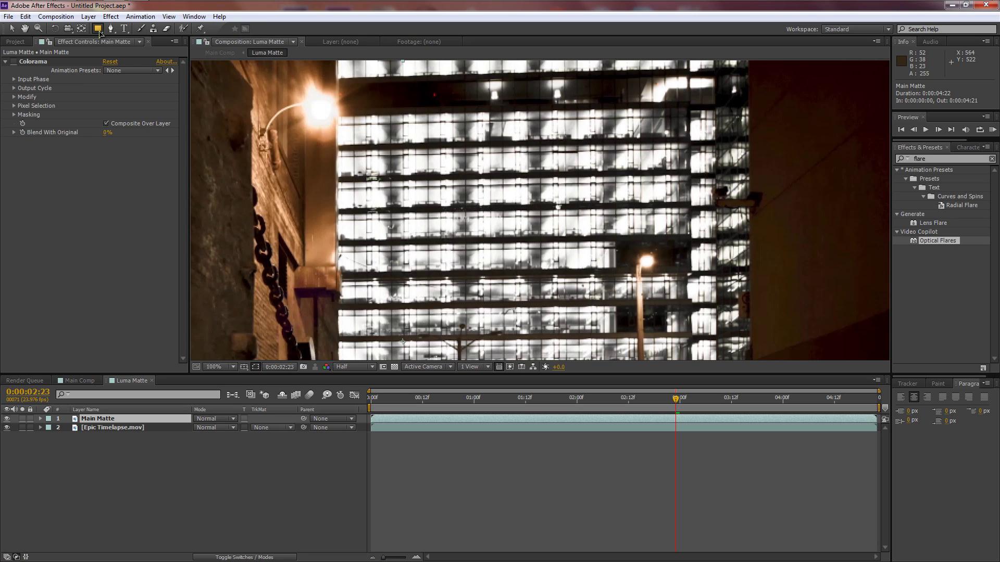
click(99, 30)
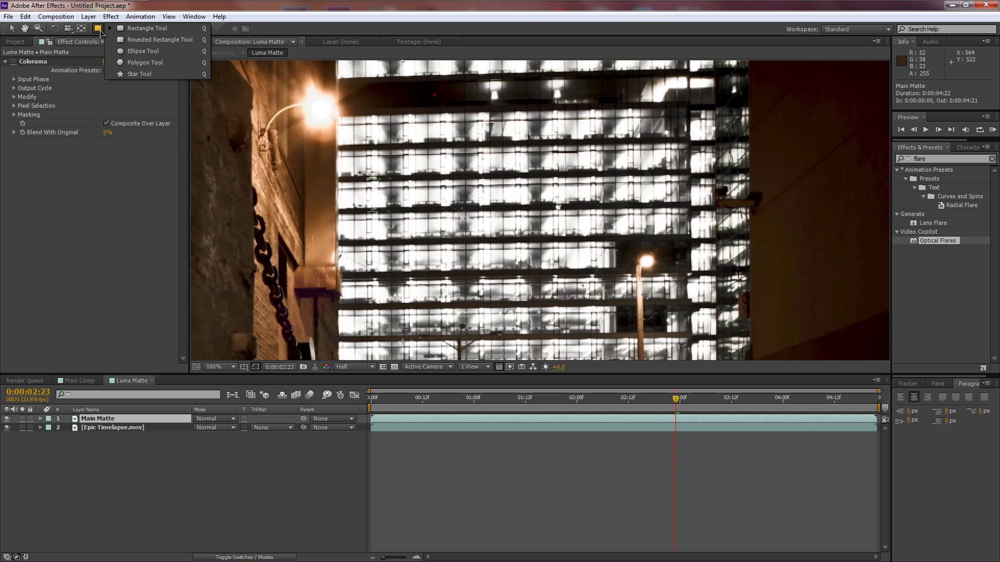
click(149, 52)
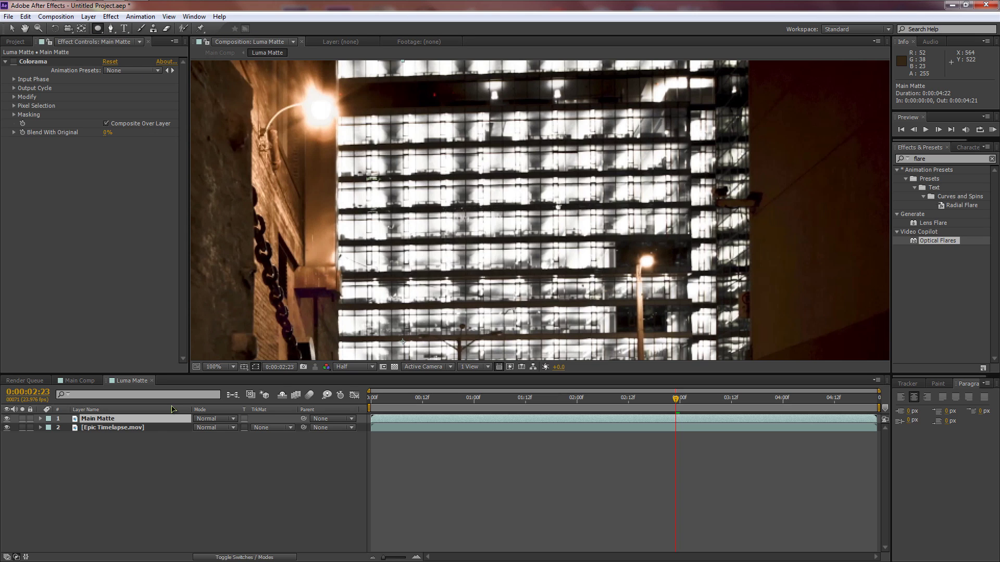
scroll(554, 267, down, 2)
key(space)
drag(611, 252, 678, 193)
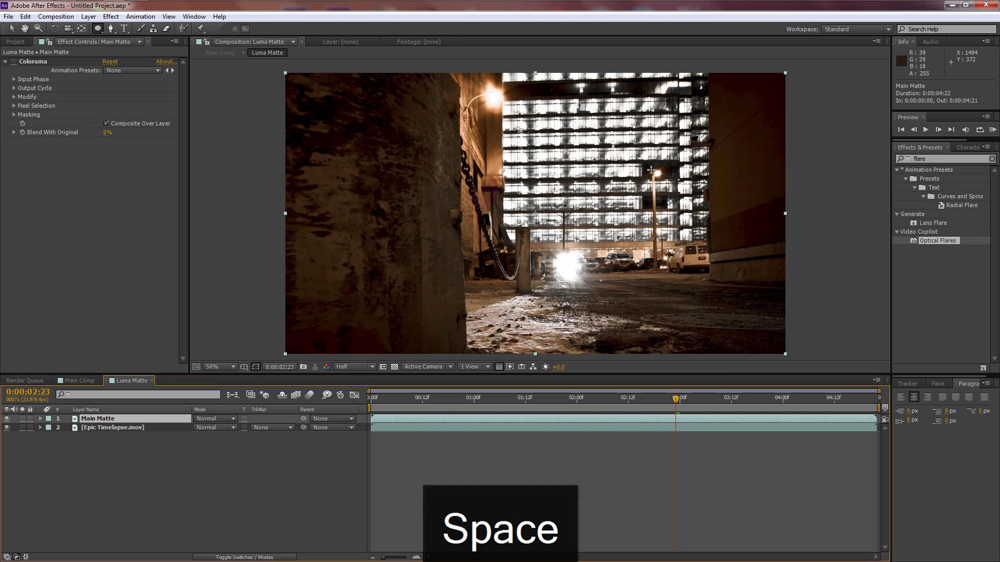
drag(652, 170, 660, 175)
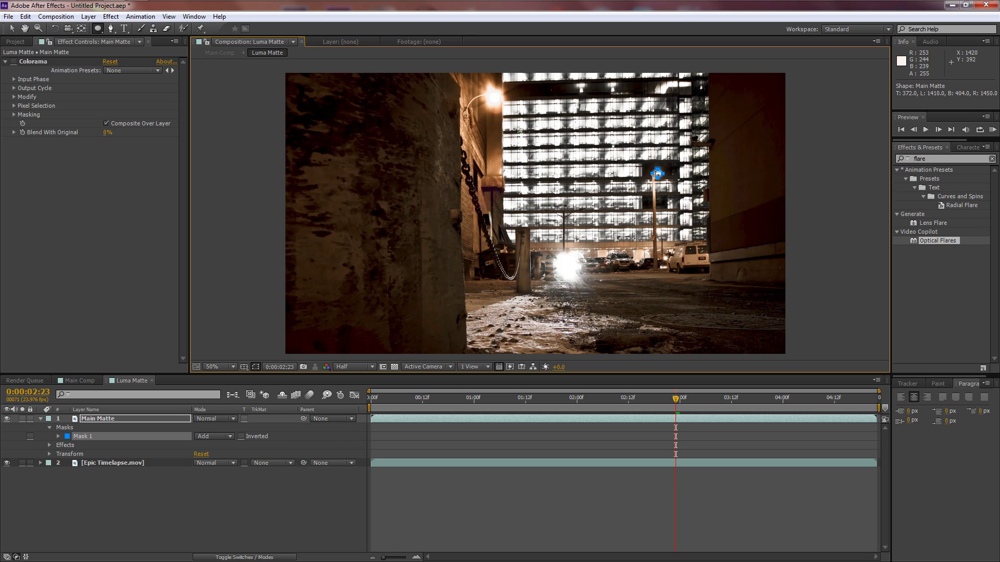
Step: At 0:00:00:22, where the street lamp emerges from behind the wall, enable Mask Path keyframing for Main Matte's Mask 1
scroll(677, 177, up, 2)
scroll(722, 155, down, 1)
drag(568, 302, 415, 359)
key(space)
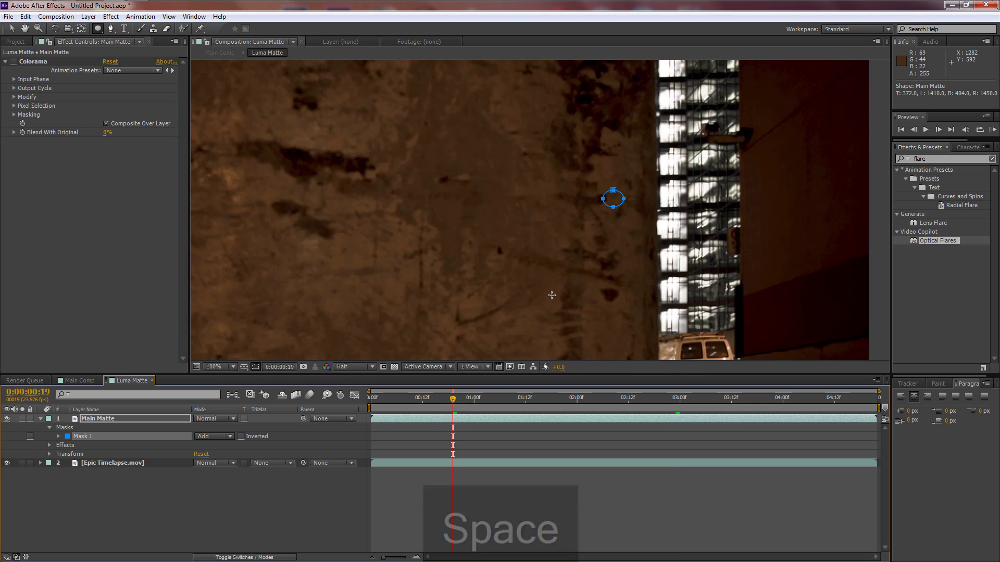
drag(465, 401, 467, 401)
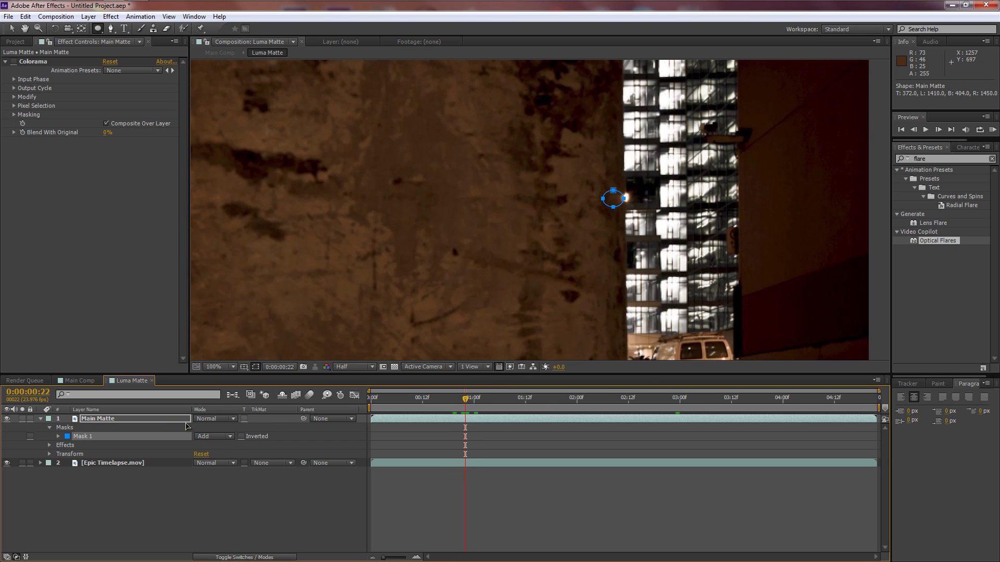
click(115, 421)
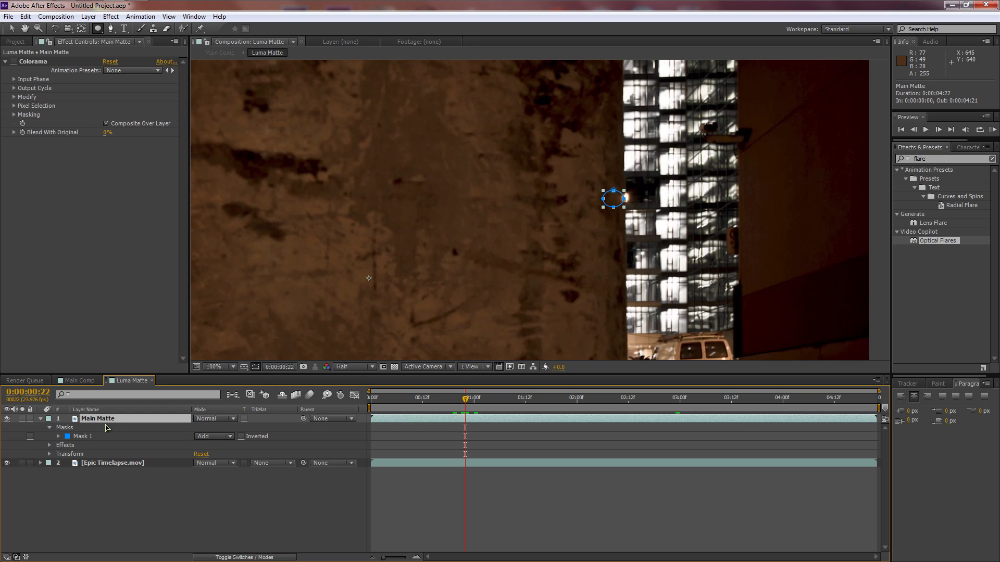
key(m)
click(94, 441)
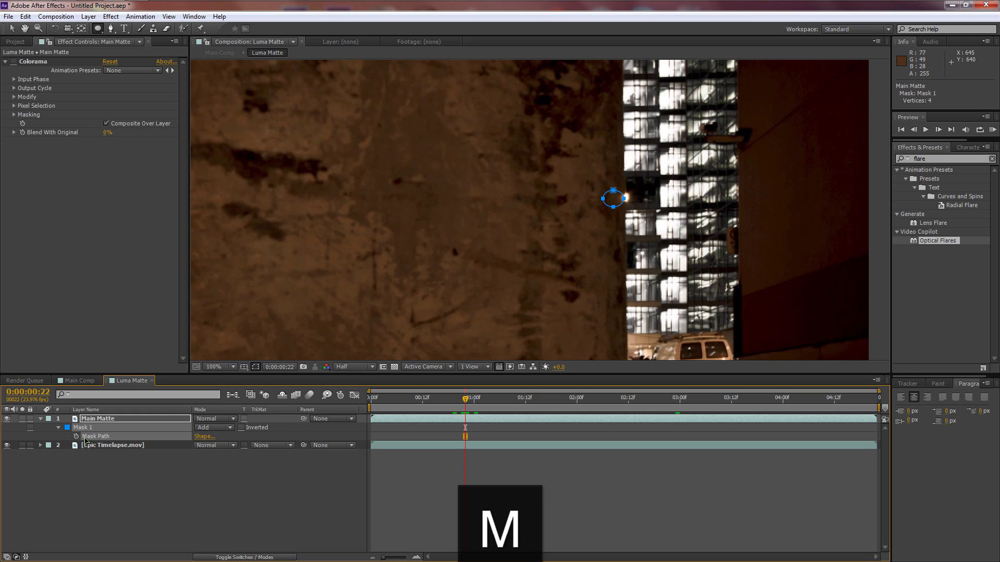
click(78, 437)
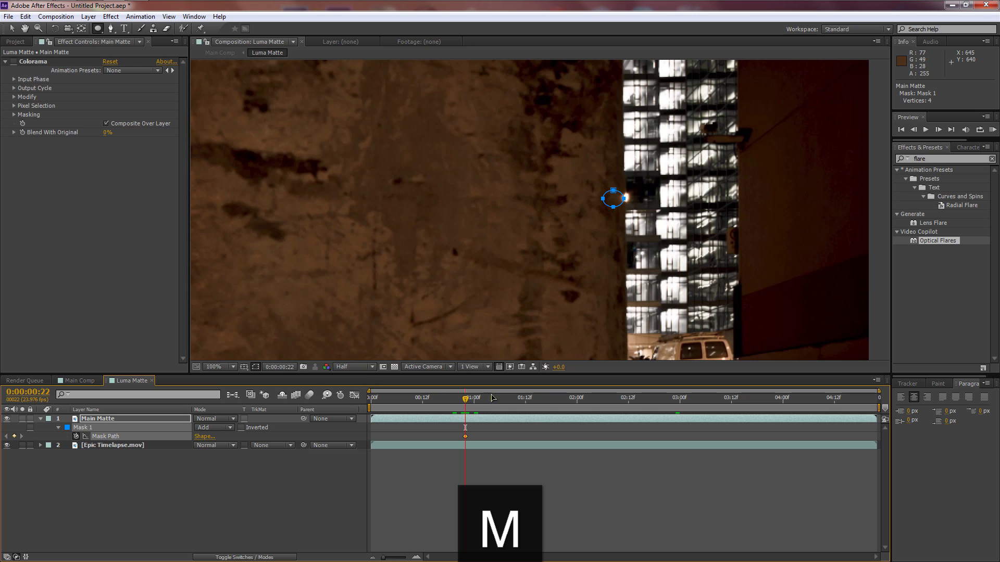
Step: Move the whole mask 20 px right and 3 px up onto the street lamp at 0:00:00:22
click(14, 29)
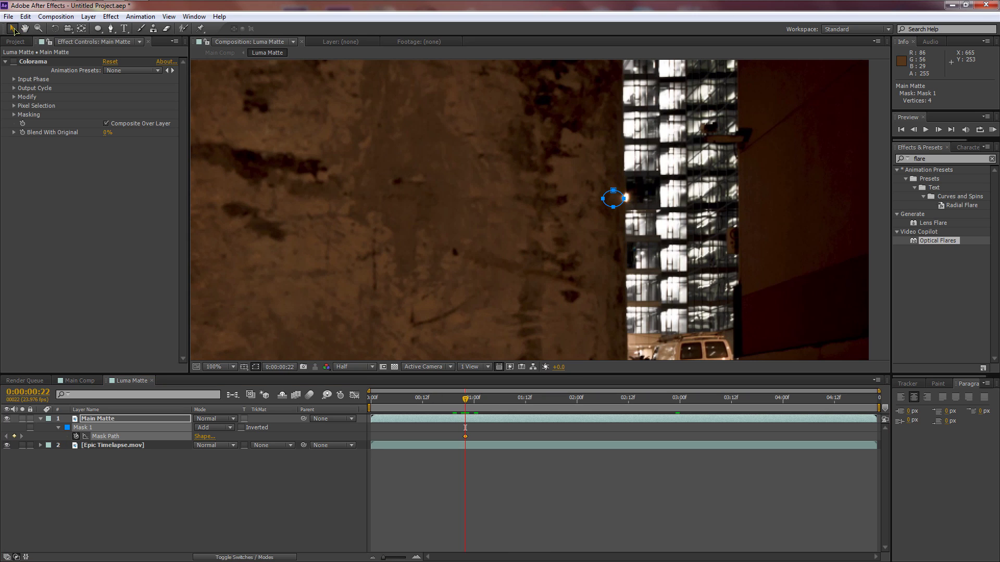
double_click(620, 206)
drag(623, 205, 631, 204)
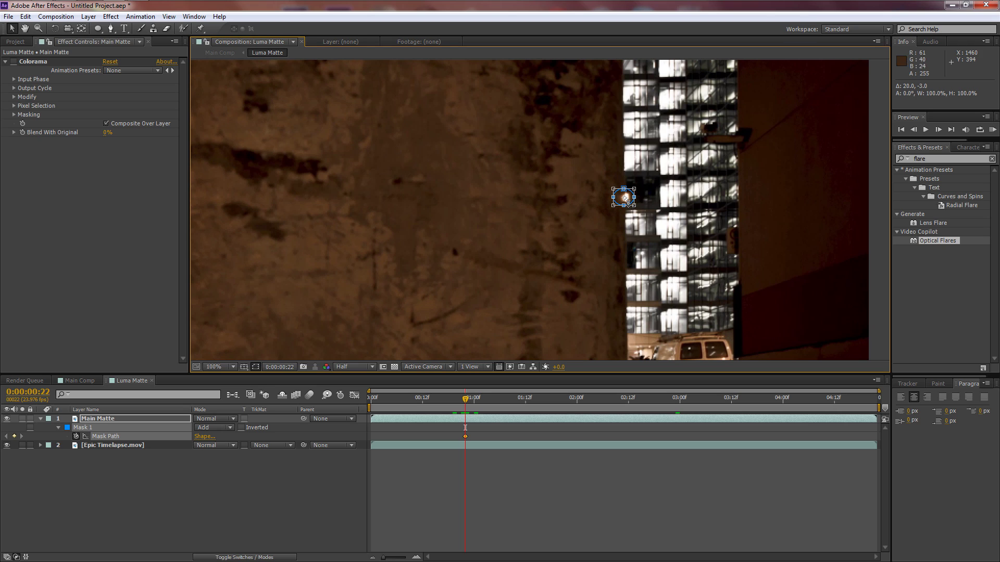
Step: At 0:00:01:23, shift the whole mask 10 px left to recentre it on the street lamp
click(572, 399)
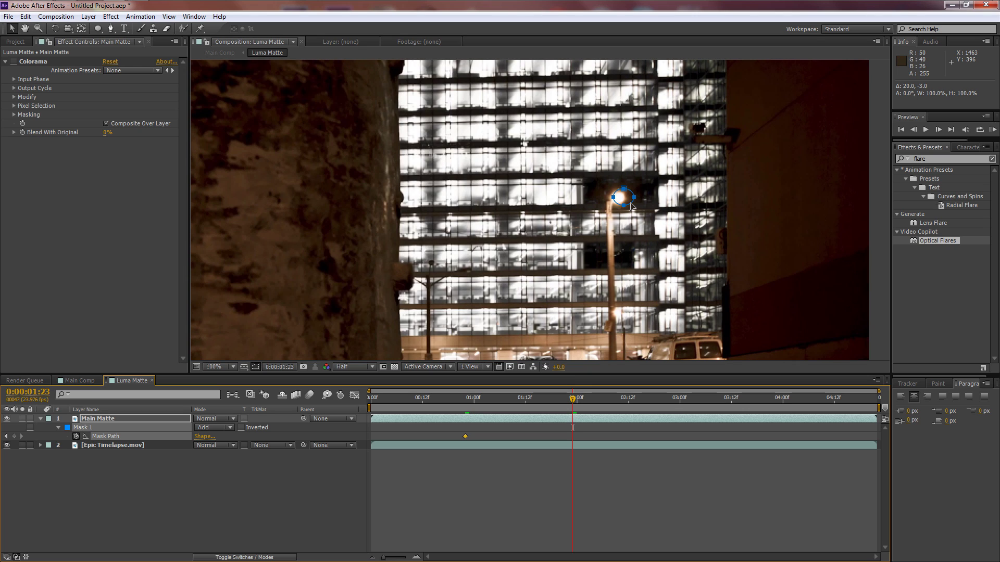
double_click(632, 206)
key(Left)
key(Left)
key(Left)
key(Left)
key(Left)
key(Left)
key(Left)
key(Left)
key(Left)
key(Left)
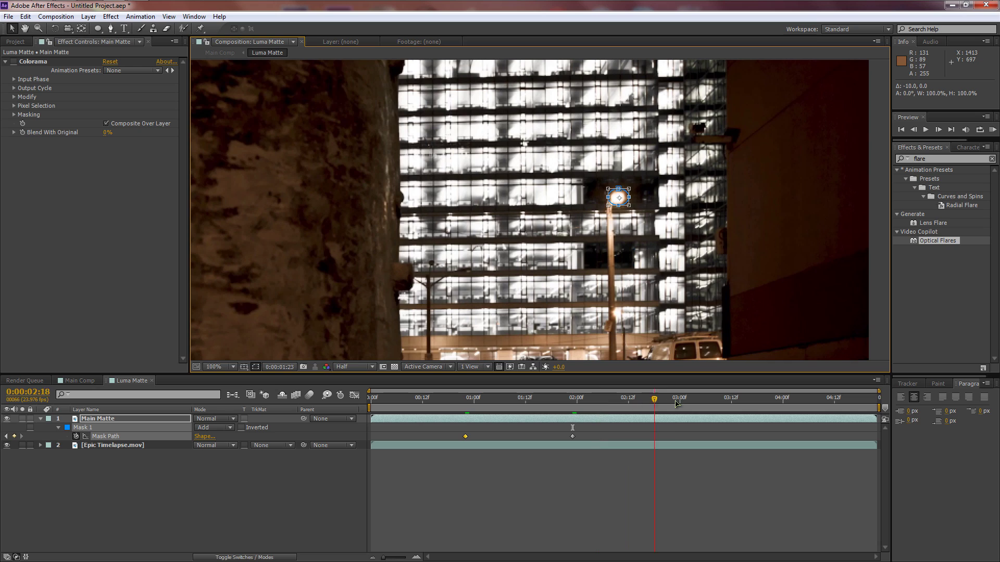
Step: Realign the mask with the street lamp at 0:00:02:23, moving it 8 px left and 1 px down, and again at 0:00:03:23
click(675, 399)
double_click(627, 206)
drag(627, 206, 624, 206)
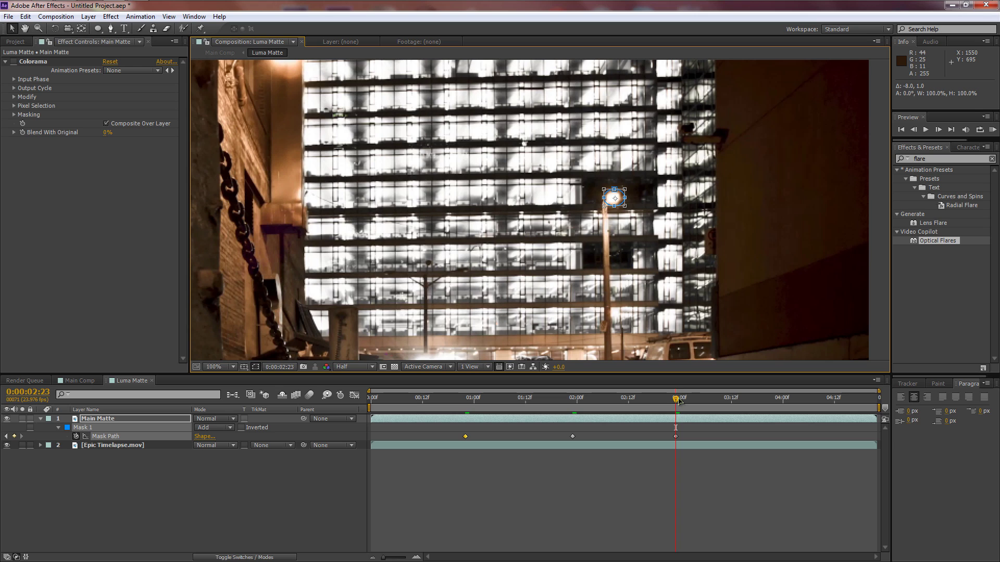
drag(727, 400, 779, 400)
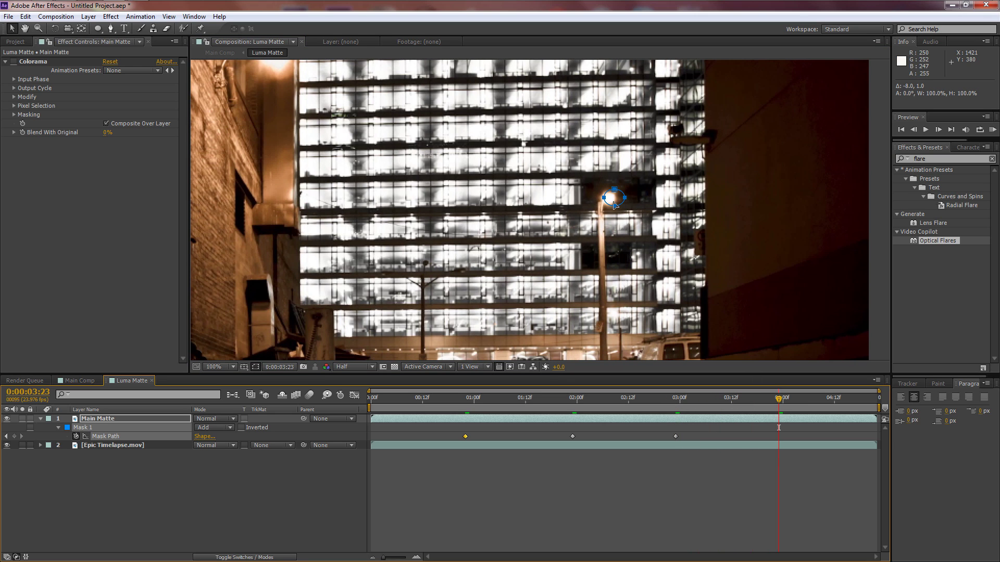
drag(623, 205, 618, 205)
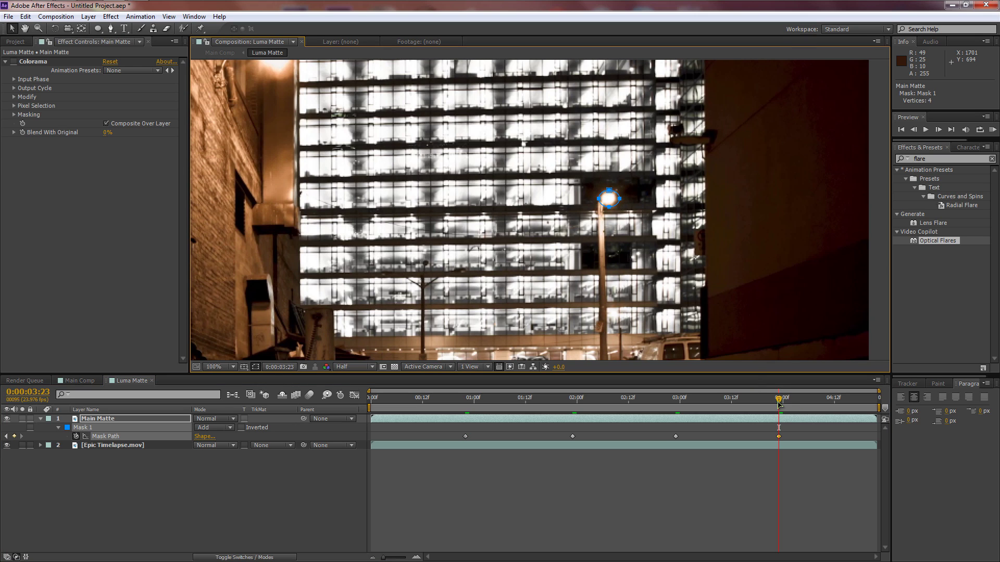
Step: Realign Mask 1 with the street lamp at 0:00:04:21, moving the whole mask 9 px left and 1 px down
drag(856, 399, 873, 398)
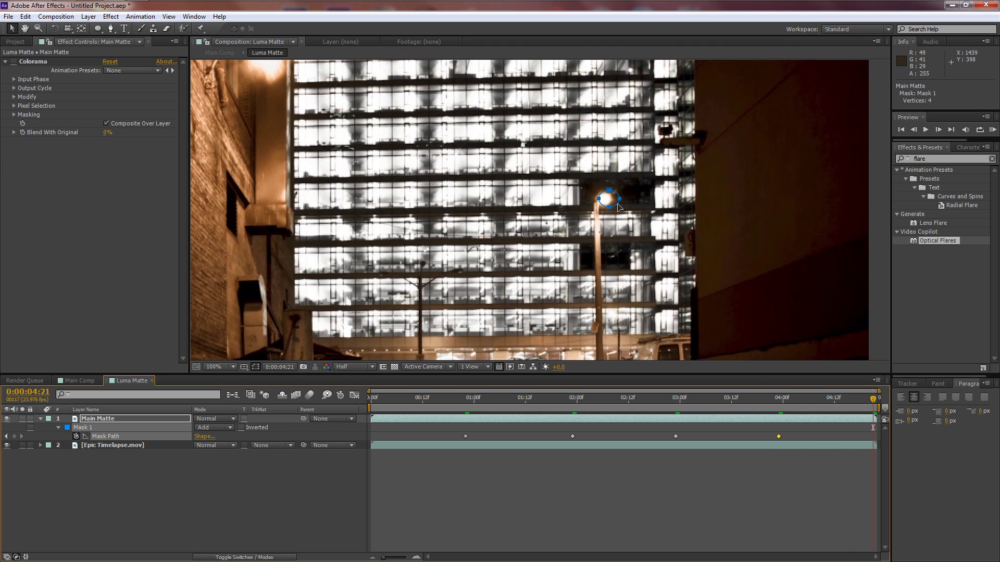
double_click(616, 206)
drag(616, 206, 614, 206)
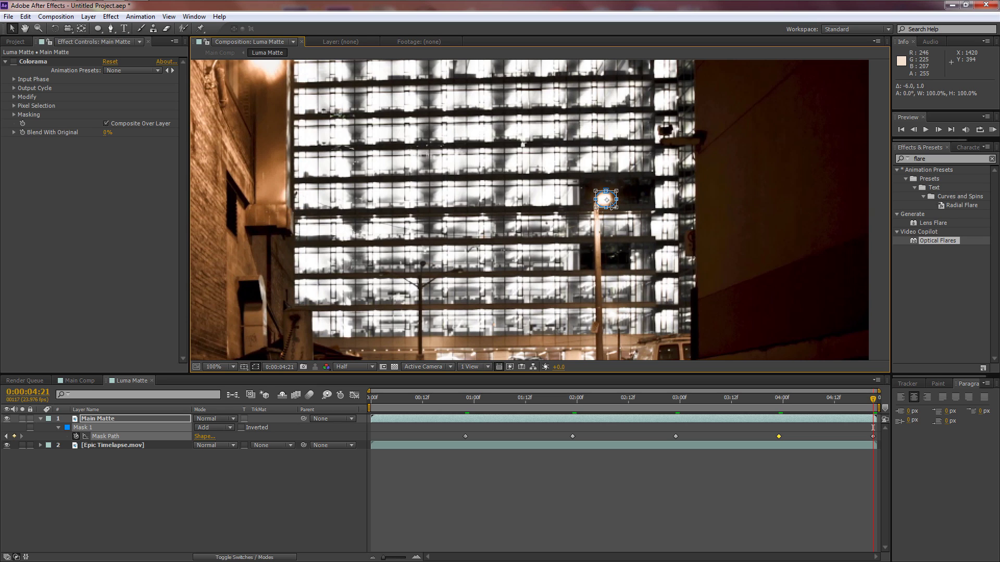
scroll(532, 211, down, 2)
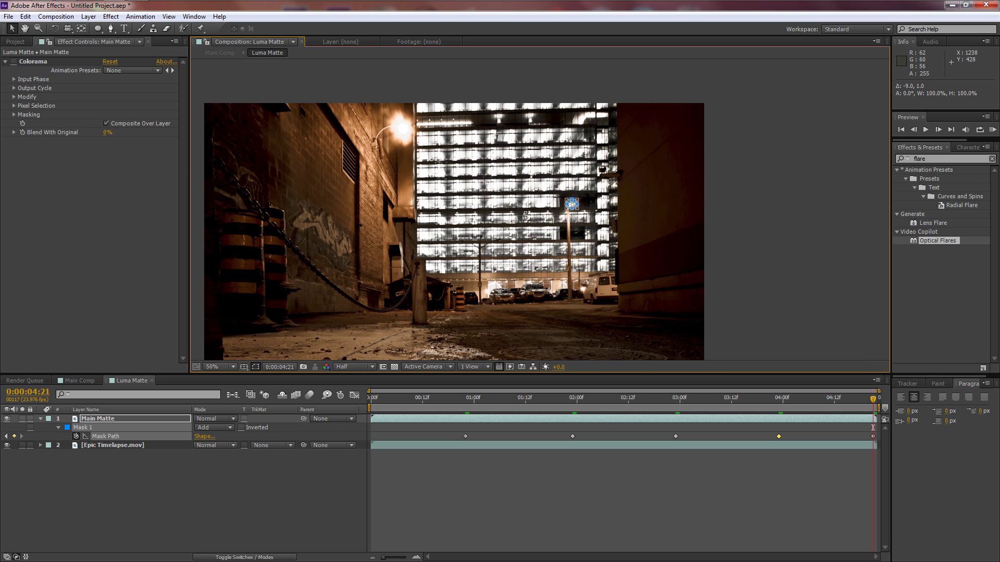
drag(472, 179, 565, 208)
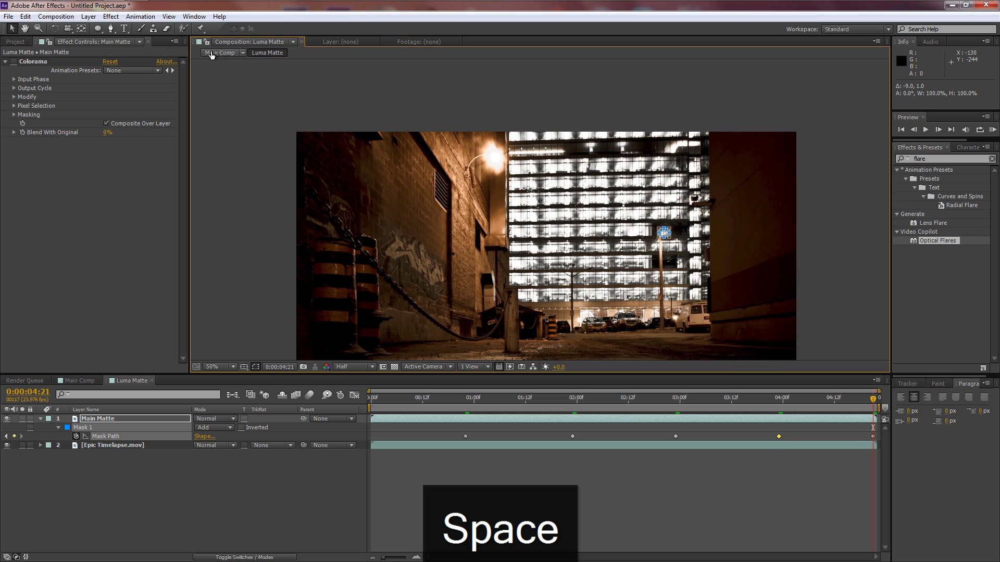
Step: Draw a second elliptical mask about 64 by 54 px on Main Matte at 0:00:02:12, around the wall lamp emerging from behind the pillar
click(97, 28)
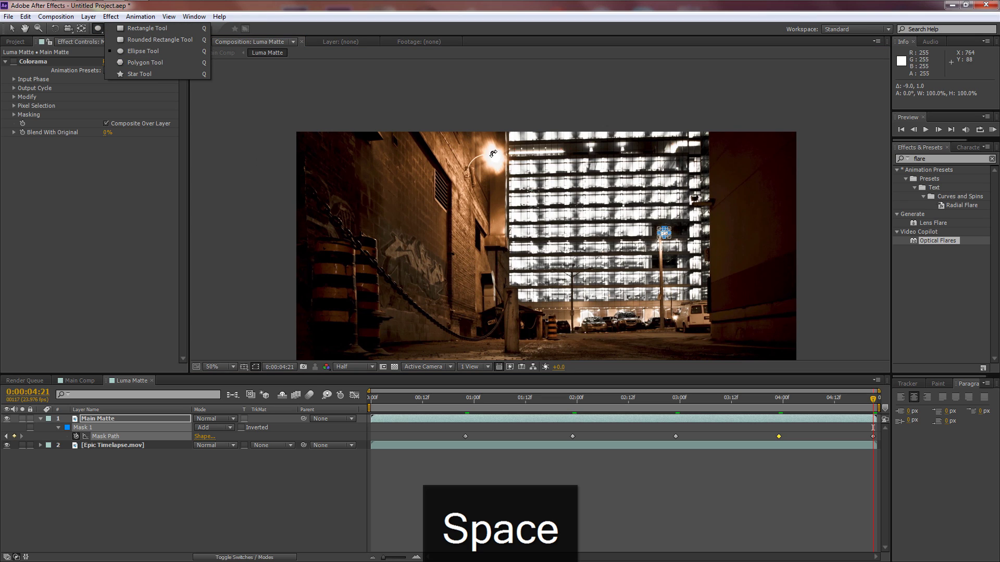
click(530, 399)
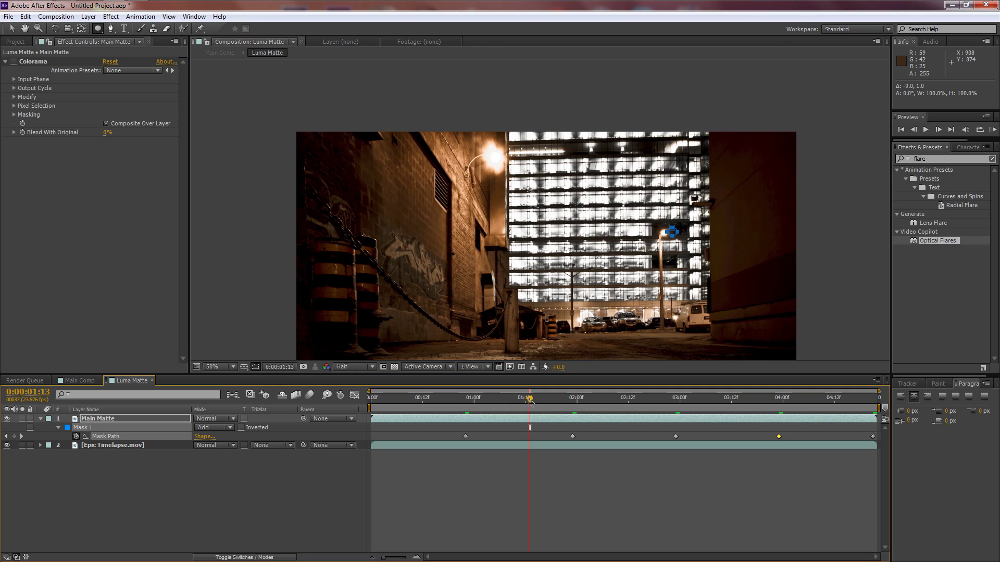
drag(529, 399, 625, 400)
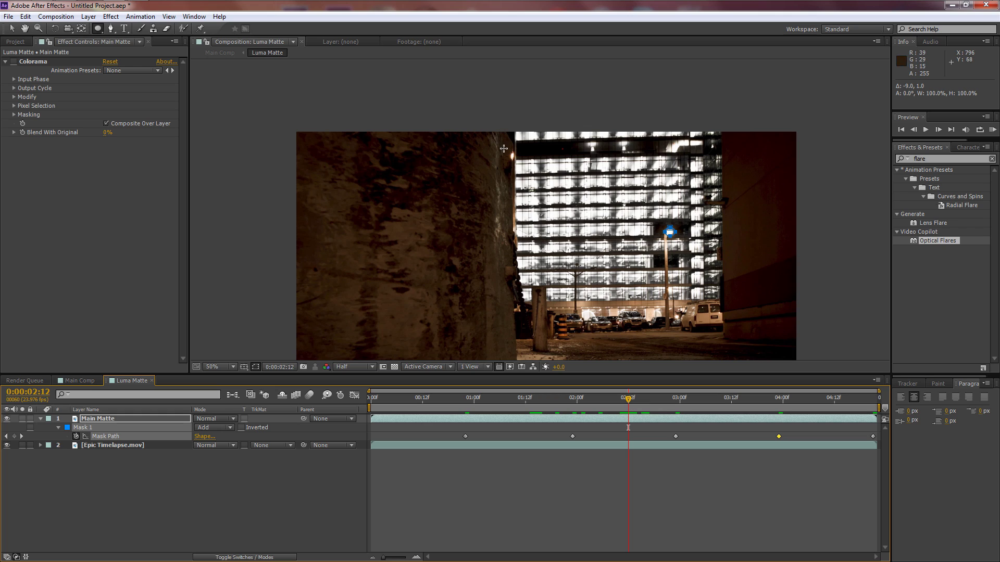
drag(502, 148, 517, 164)
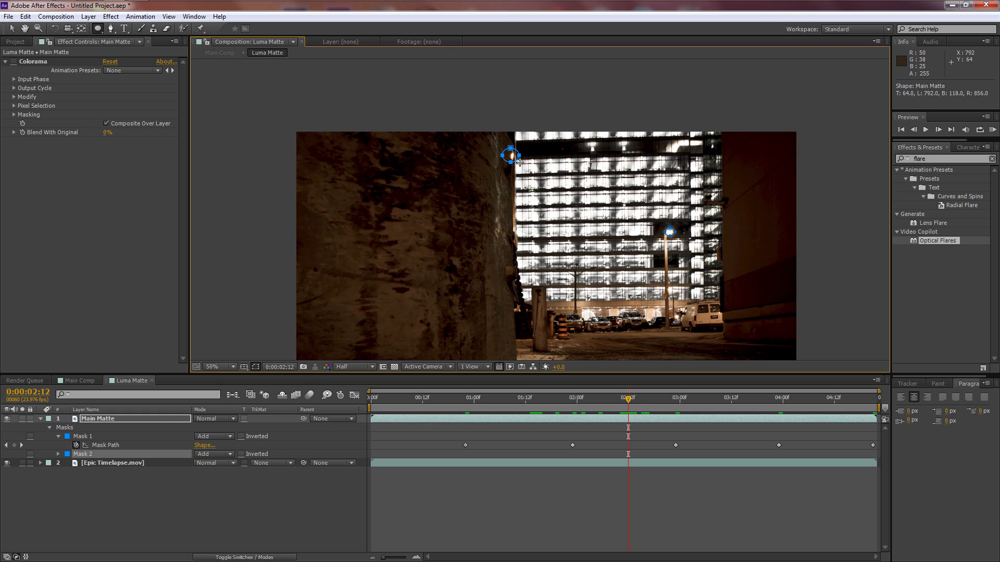
Step: Shift the new wall-lamp mask 14 px left at 0:00:02:12 so it fits against the pillar's edge
click(11, 29)
scroll(549, 217, up, 2)
key(space)
drag(481, 108, 527, 152)
mouse_move(629, 401)
mouse_down()
mouse_move(645, 402)
mouse_move(633, 402)
mouse_up()
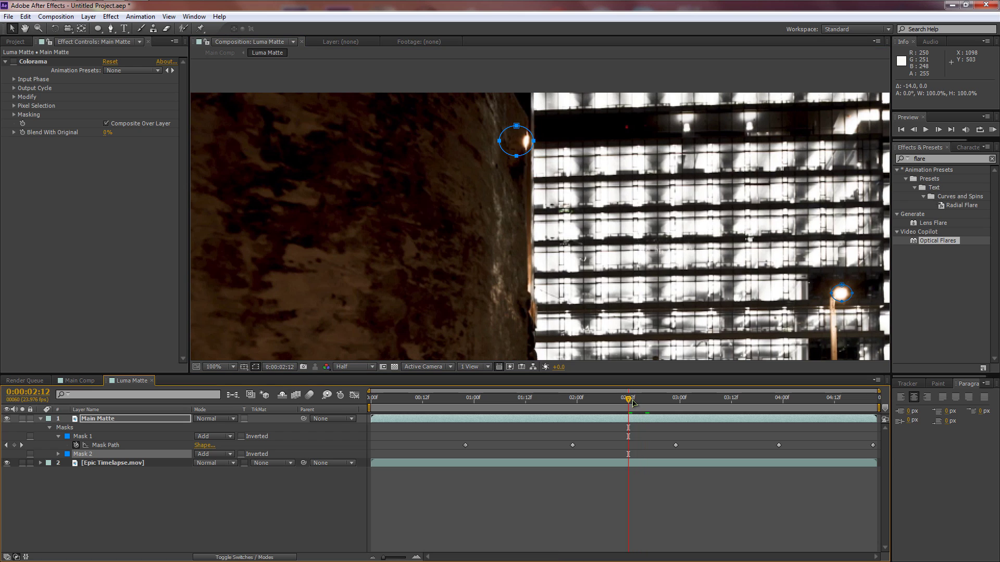
Step: Reveal the path property of Mask 2 and enable Mask Path keyframing for it at 0:00:02:12
click(111, 424)
click(94, 456)
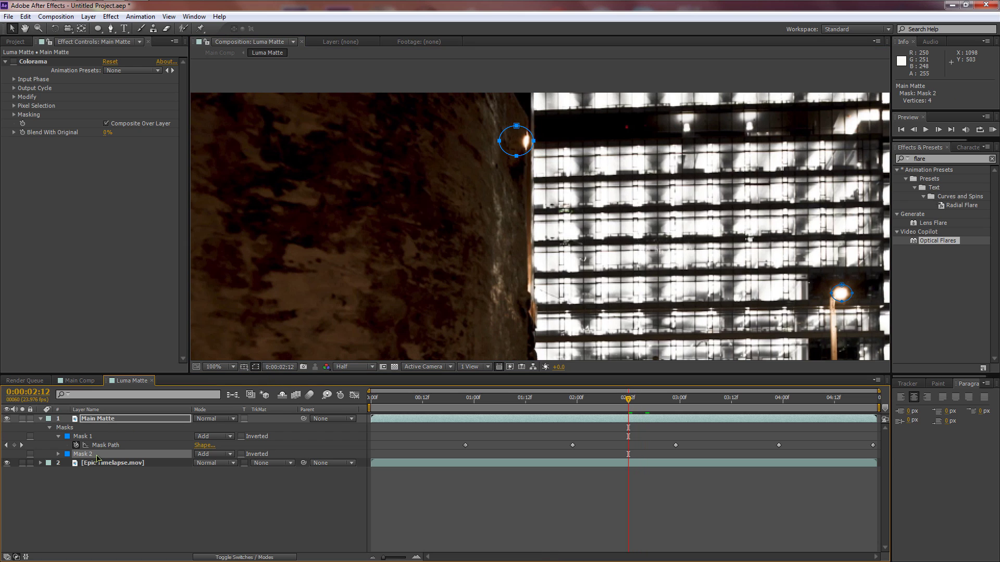
key(m)
key(m)
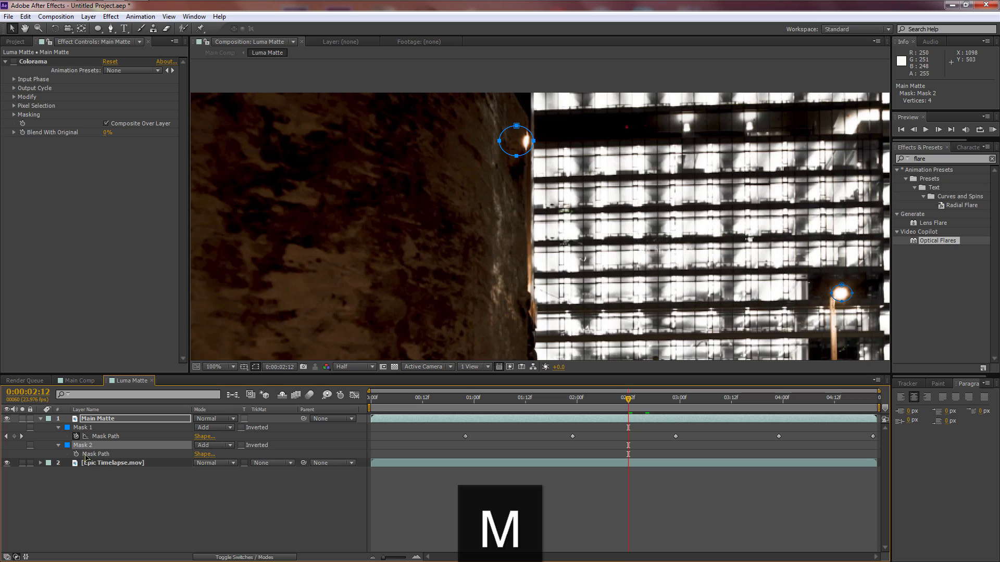
click(76, 454)
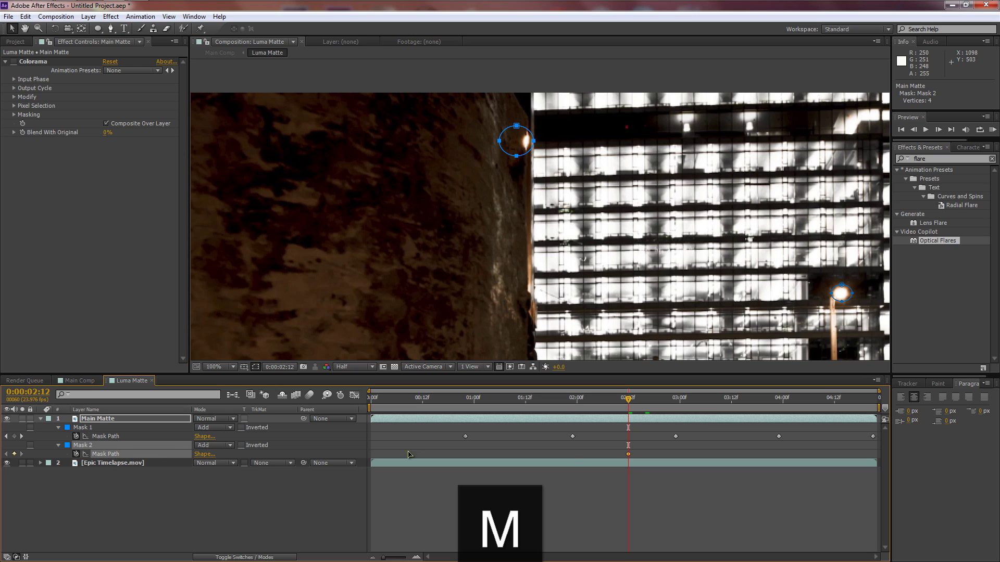
Step: Recentre Mask 2 on the wall lamp, moving it 7 px left at 0:00:02:23 and 23 px left and 5 px down at 0:00:03:23
drag(628, 399, 677, 401)
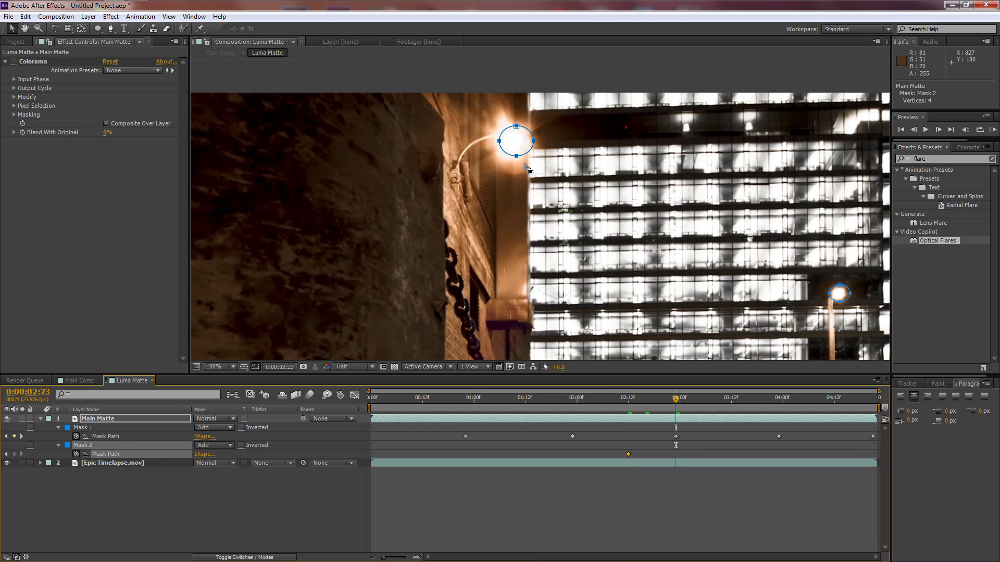
double_click(530, 151)
drag(527, 150, 524, 150)
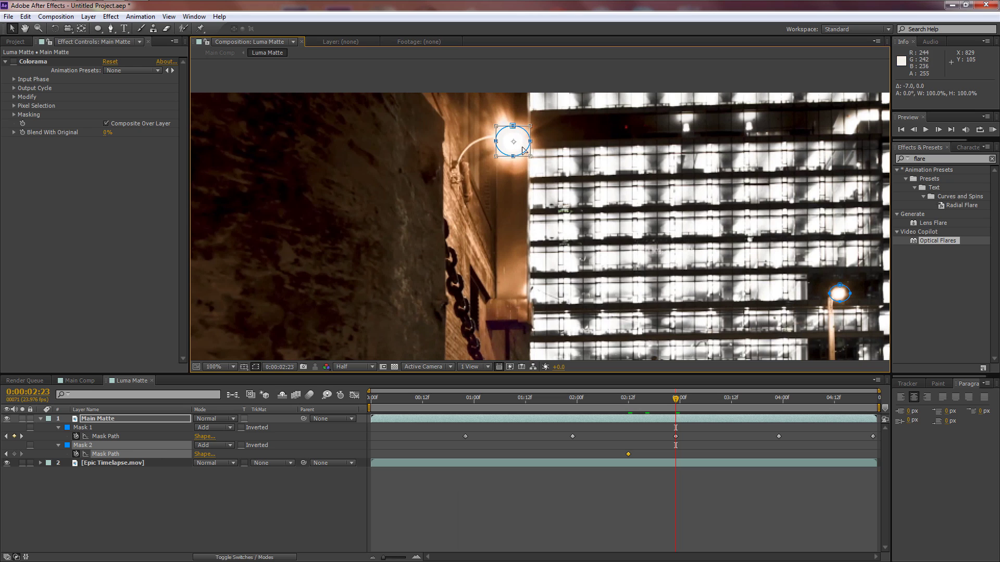
click(714, 403)
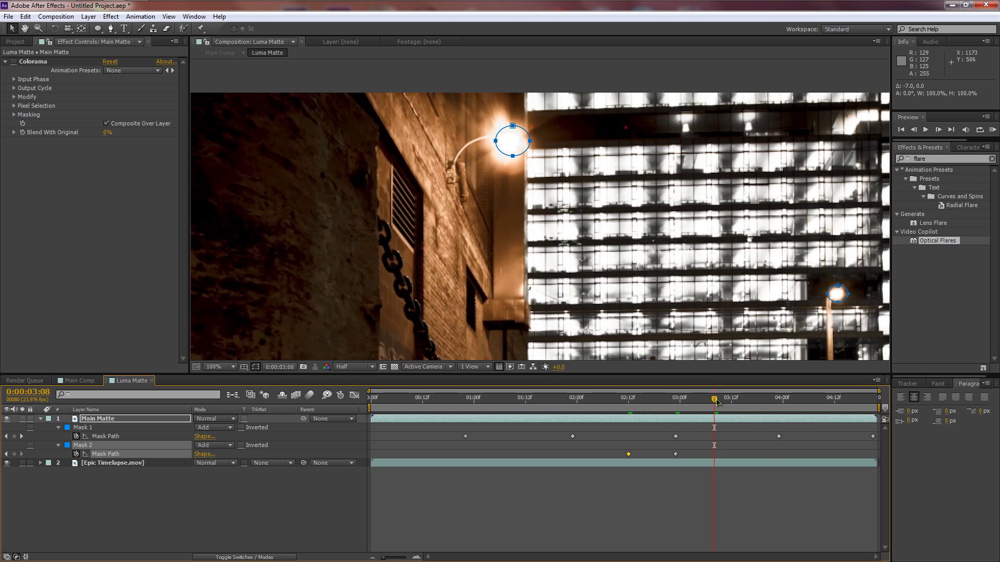
key(k)
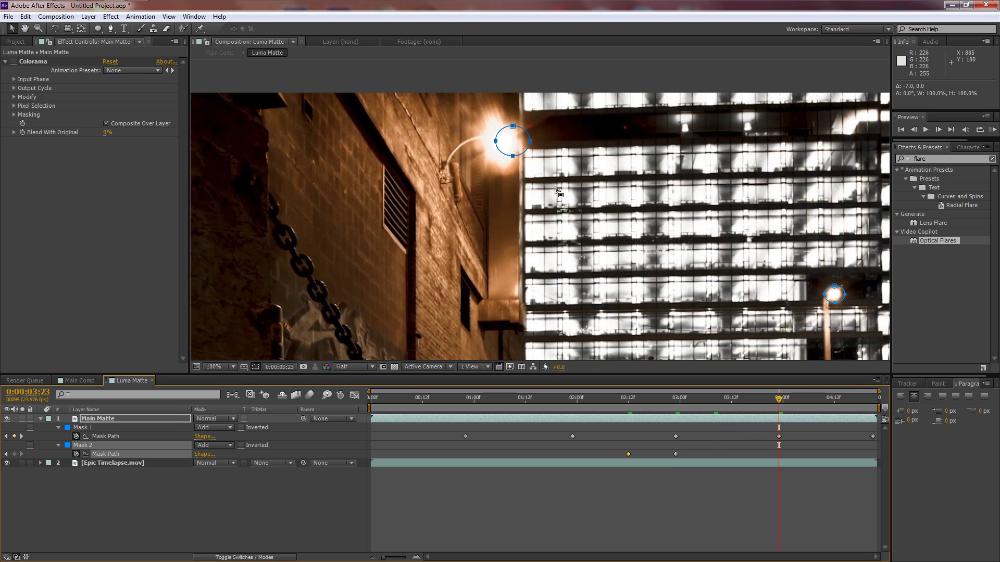
double_click(528, 152)
drag(527, 152, 516, 155)
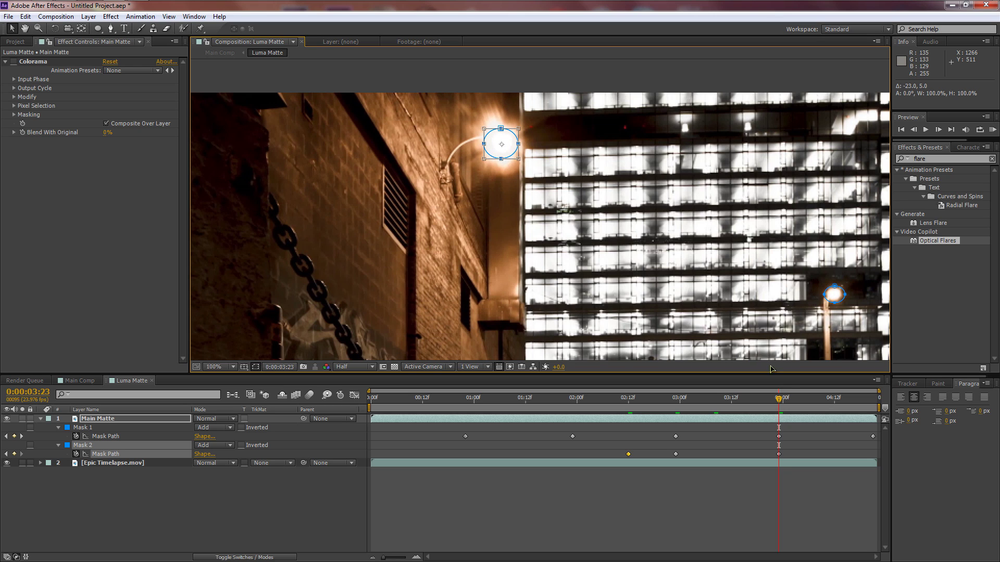
Step: Realign Mask 2 with the wall lamp at 0:00:04:21, moving the whole mask 18 px left and 2 px down
drag(845, 403, 849, 402)
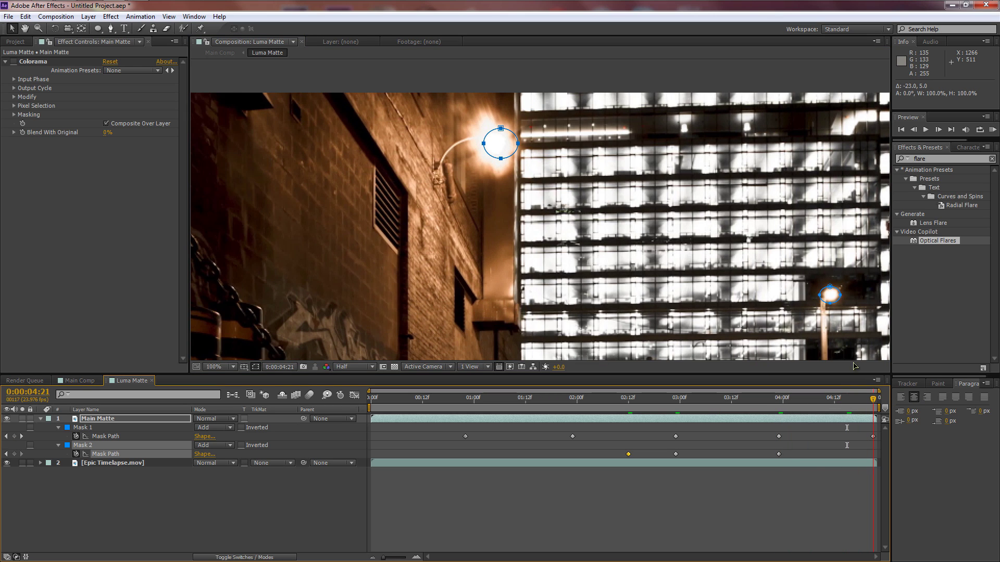
double_click(517, 155)
drag(517, 155, 503, 153)
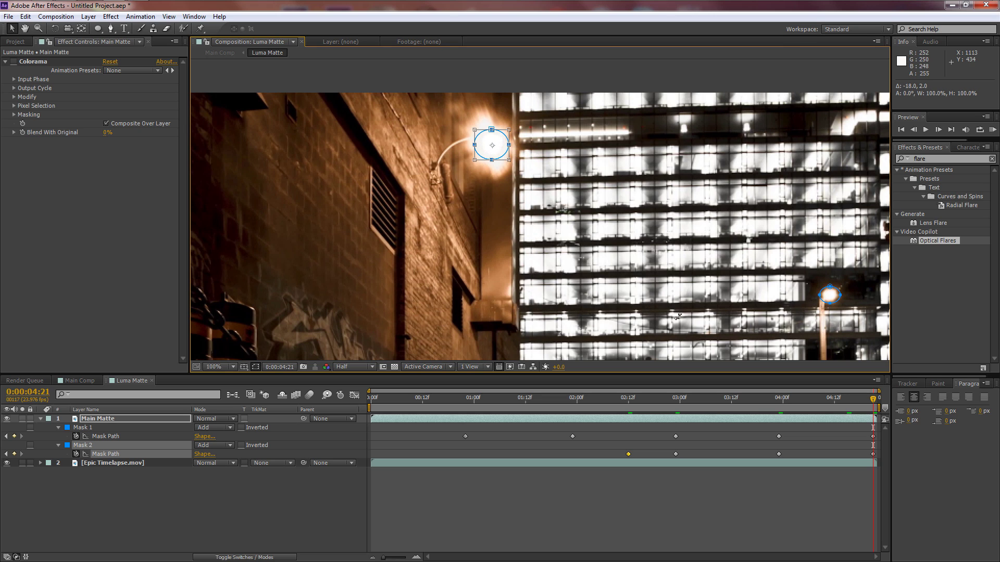
scroll(565, 238, down, 2)
key(space)
drag(626, 297, 626, 213)
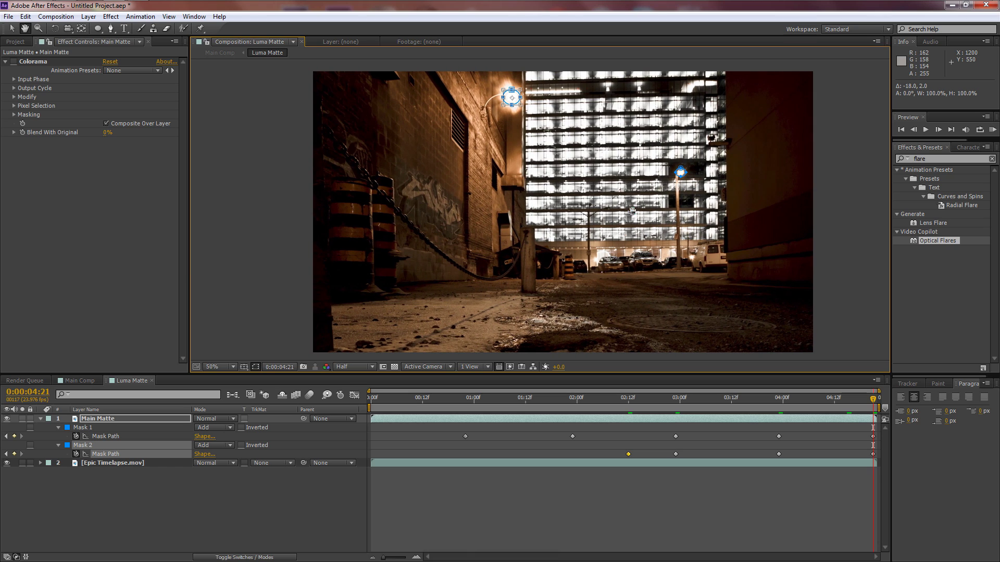
key(space)
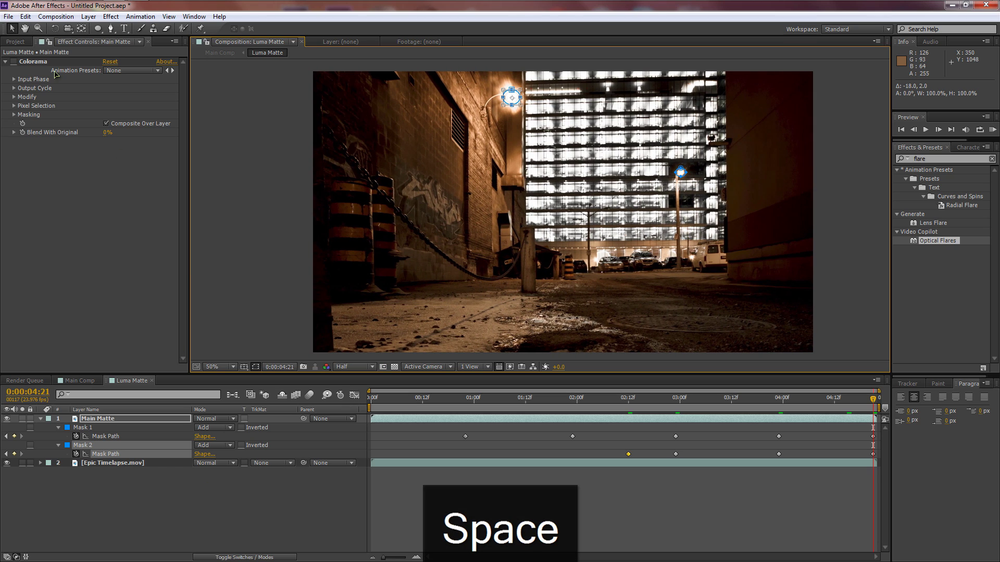
Step: Delete the Epic Timelapse.mov reference layer from the Luma Matte comp and re-enable the Colorama effect on Main Matte
click(141, 510)
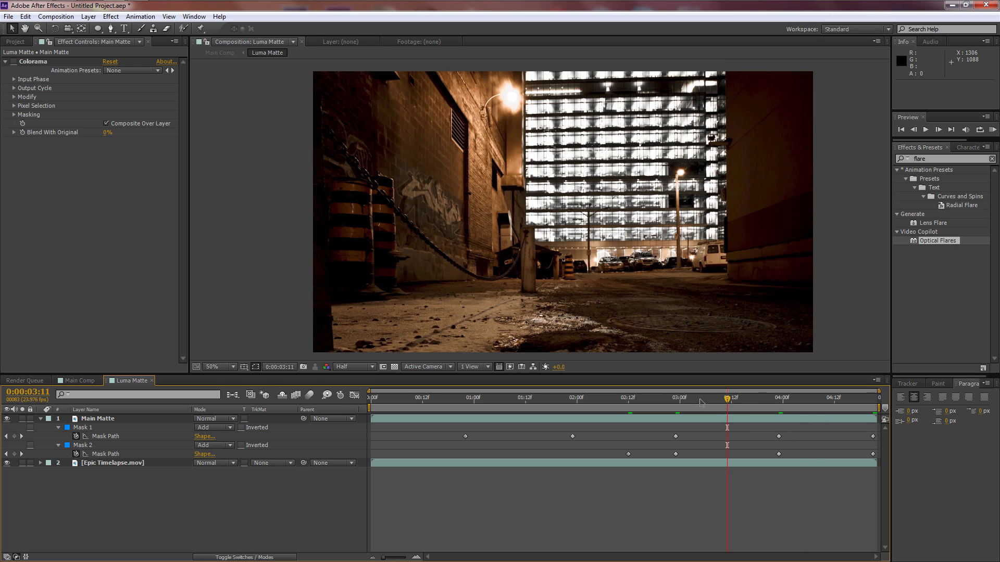
click(119, 463)
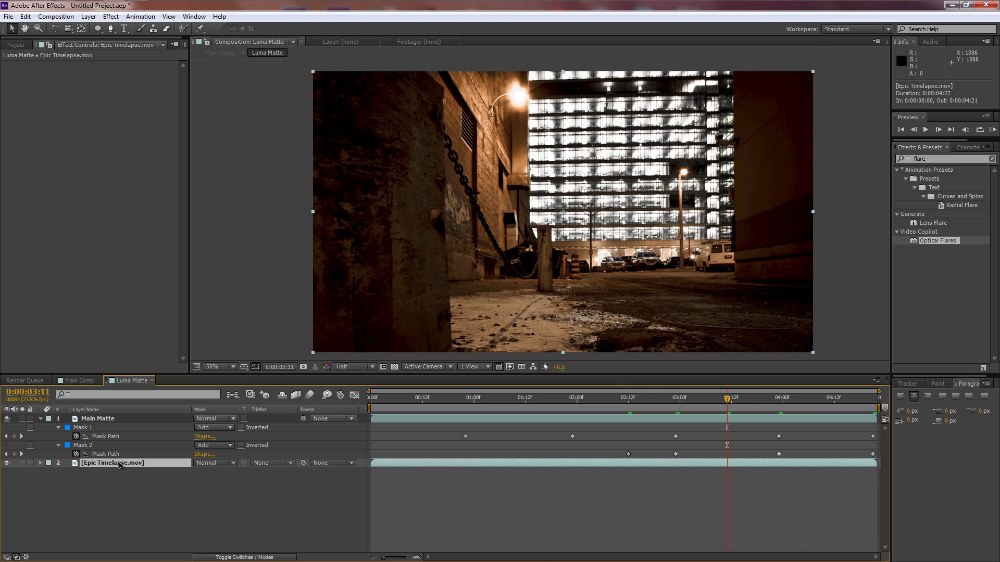
key(Delete)
click(96, 420)
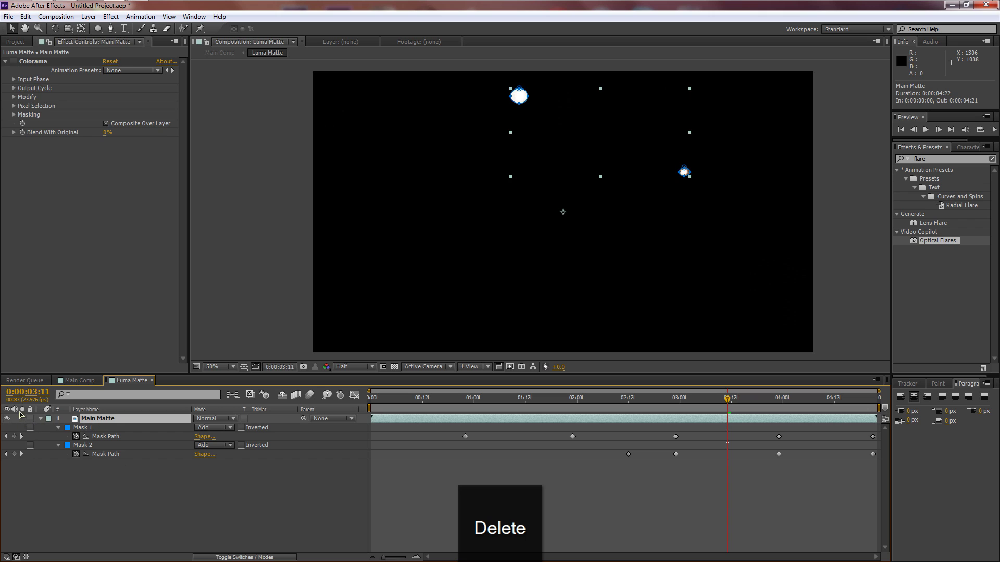
click(14, 62)
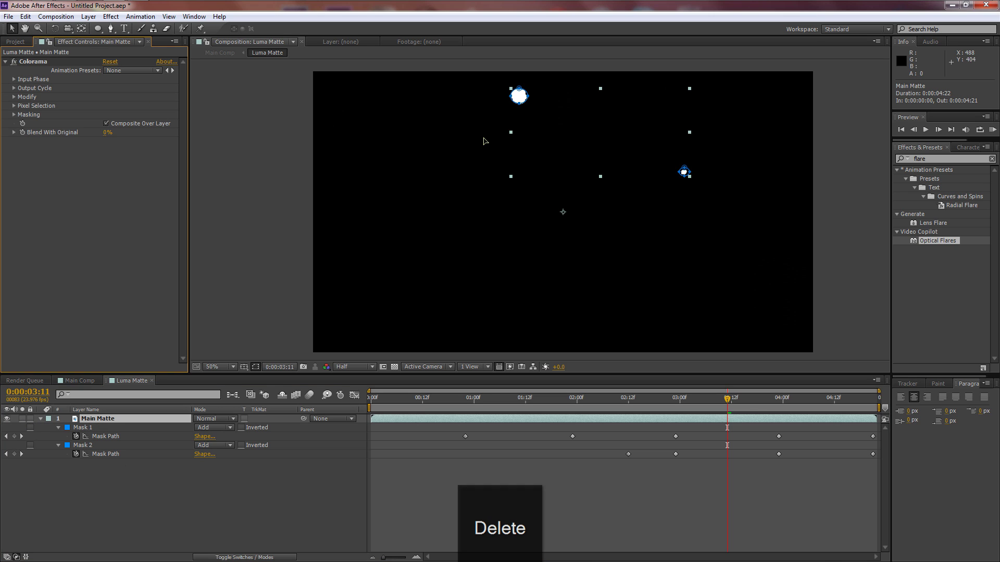
Step: Inspect the two masked lights in the matte up close and check them over time, ending at 0:00:01:22
key(period)
key(space)
drag(500, 119, 537, 208)
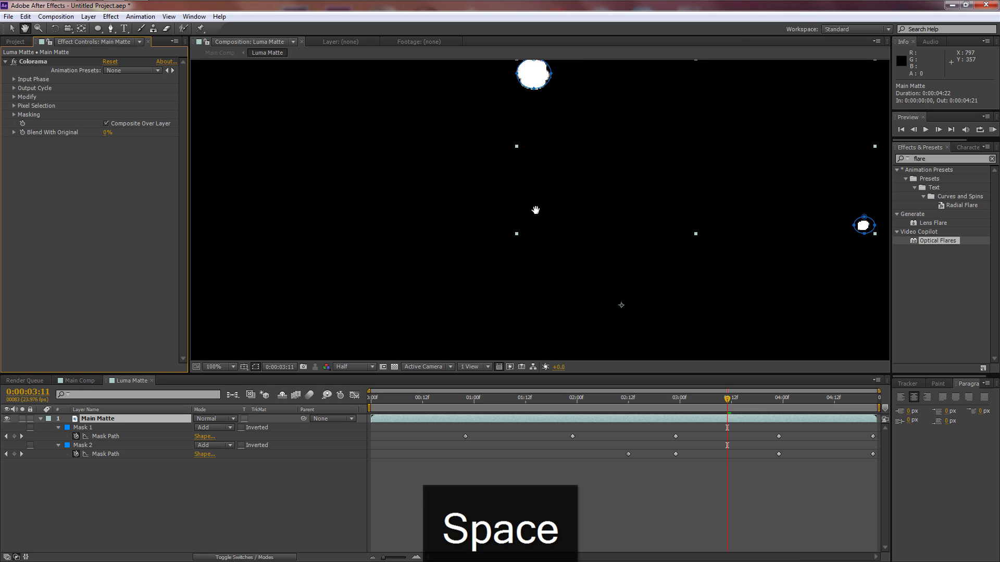
scroll(618, 216, down, 2)
drag(617, 216, 607, 216)
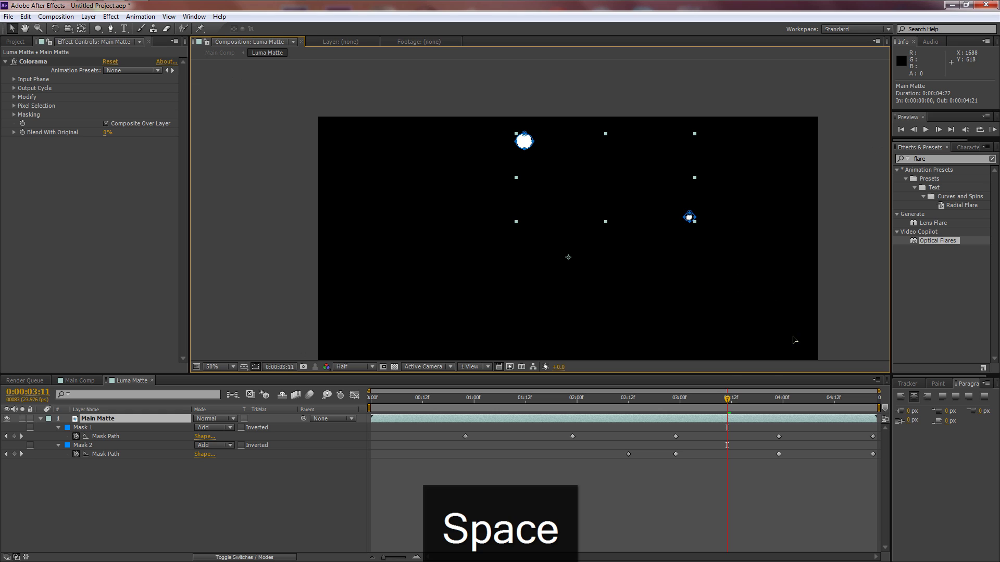
drag(729, 396, 500, 406)
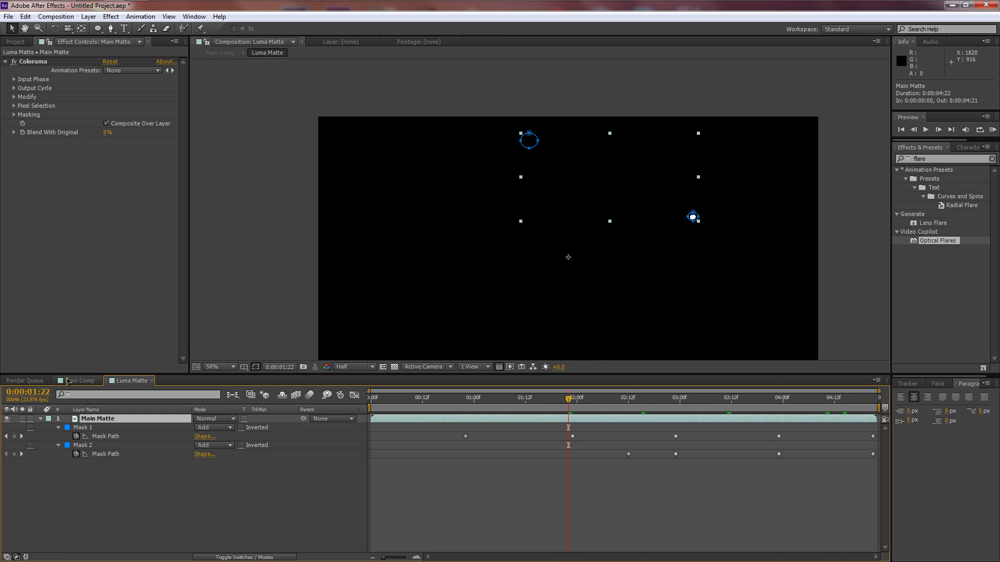
Step: In Main Comp, set the Optical Flares Brightness on the Flares layer to 80
click(68, 381)
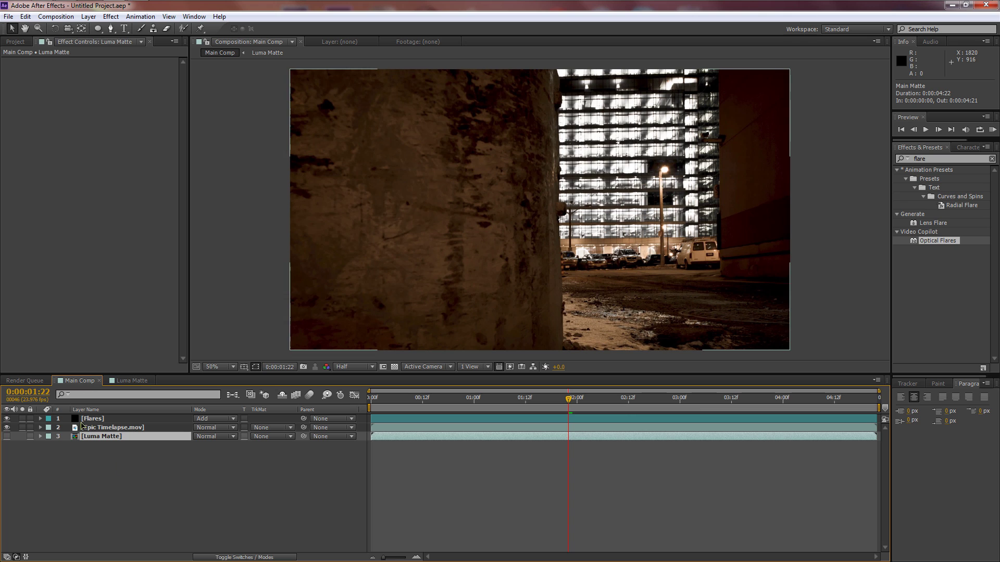
click(102, 420)
scroll(567, 207, up, 2)
drag(567, 207, 424, 207)
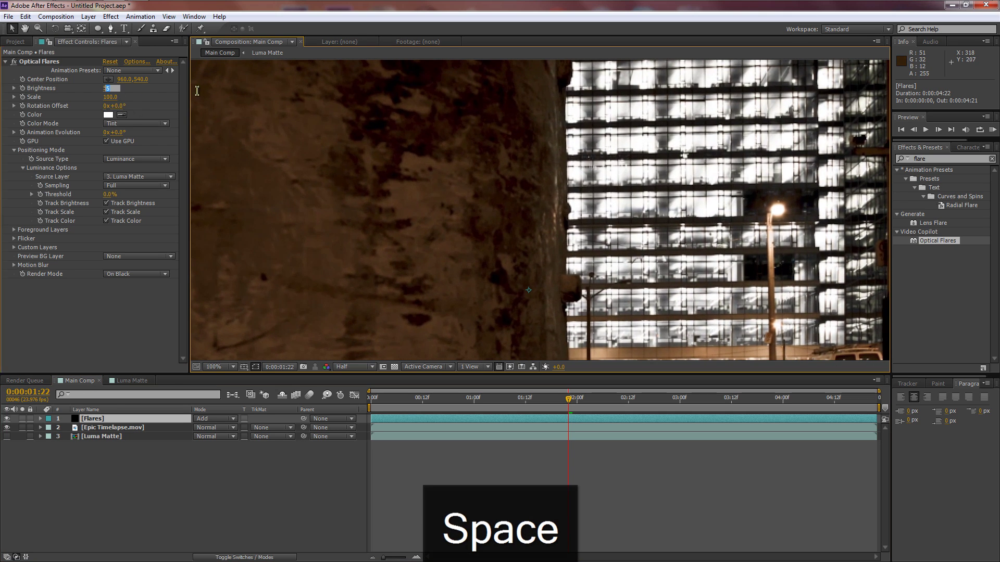
click(108, 88)
text(80)
key(Return)
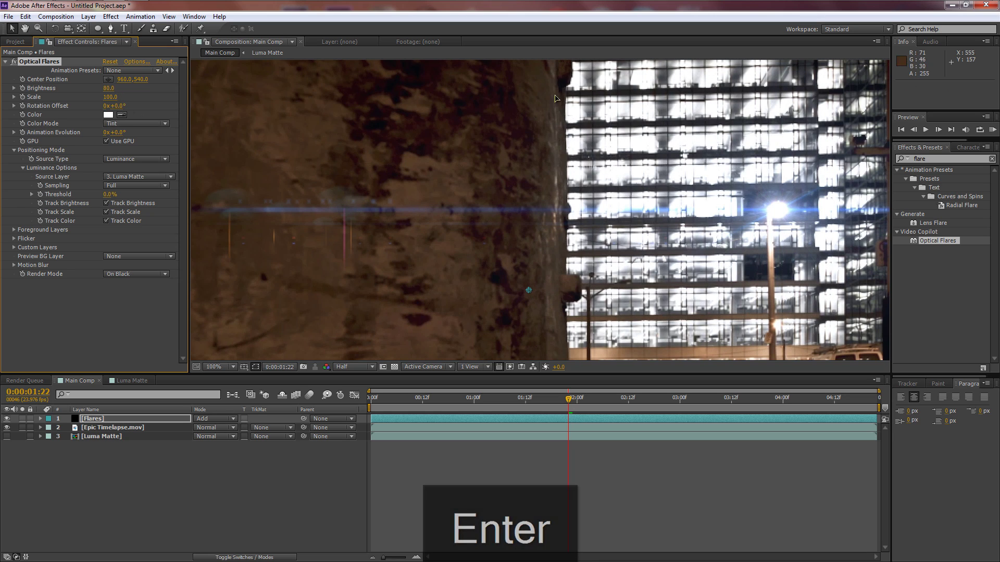
Step: At 0:00:03:01, open the Optical Flares options and load the Polar Sun preset from the Pro Presets folder
scroll(534, 98, down, 2)
drag(570, 400, 686, 404)
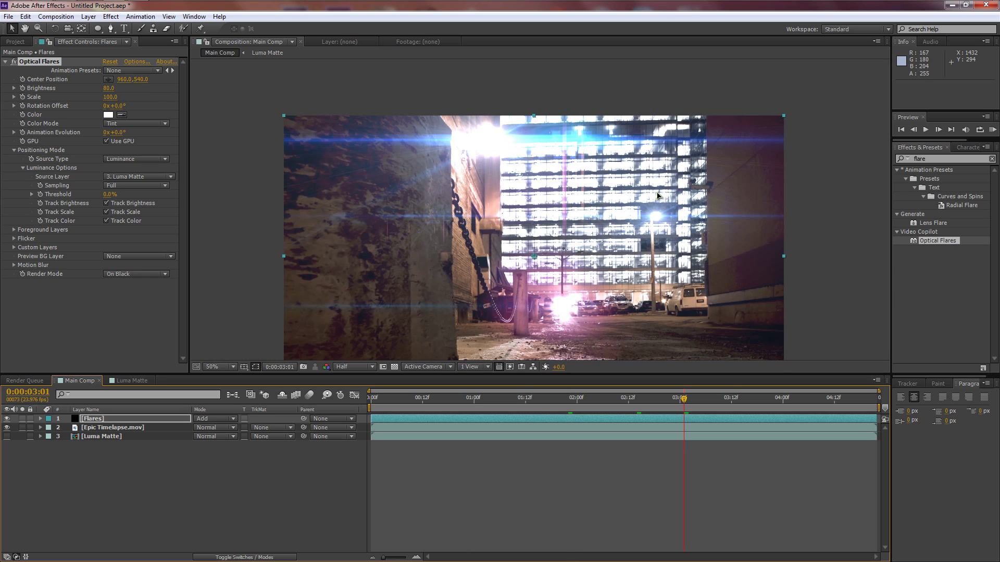
key(space)
drag(285, 182, 299, 188)
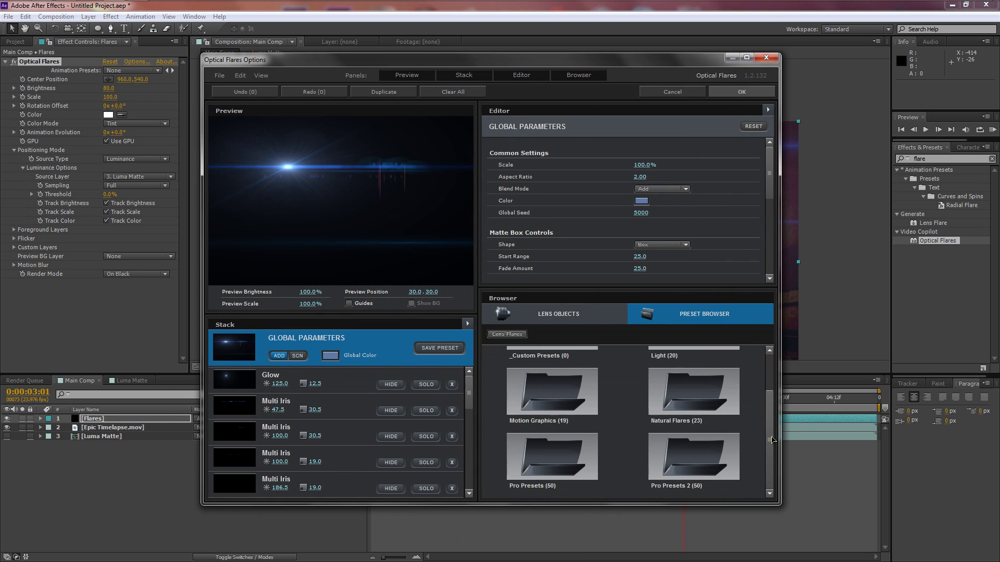
double_click(551, 456)
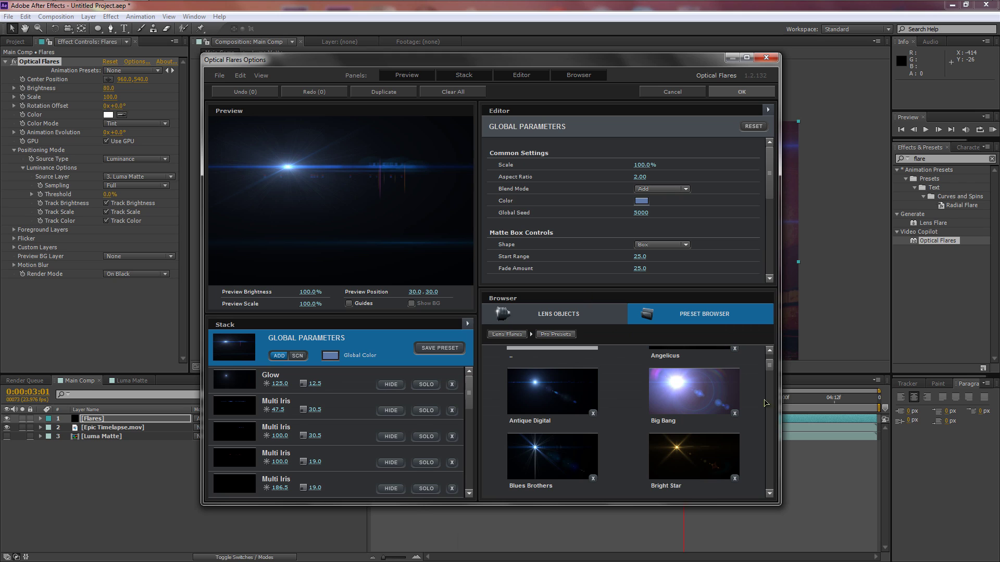
drag(774, 369, 770, 440)
click(707, 417)
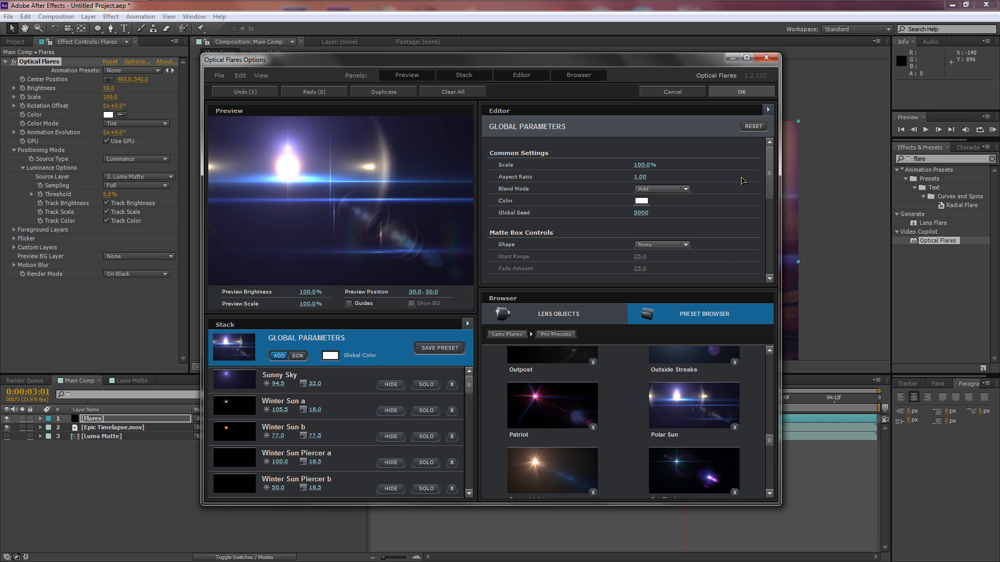
Step: Accept the Polar Sun preset, try the Optical Flares Brightness at 80, and set it back to 30
click(731, 95)
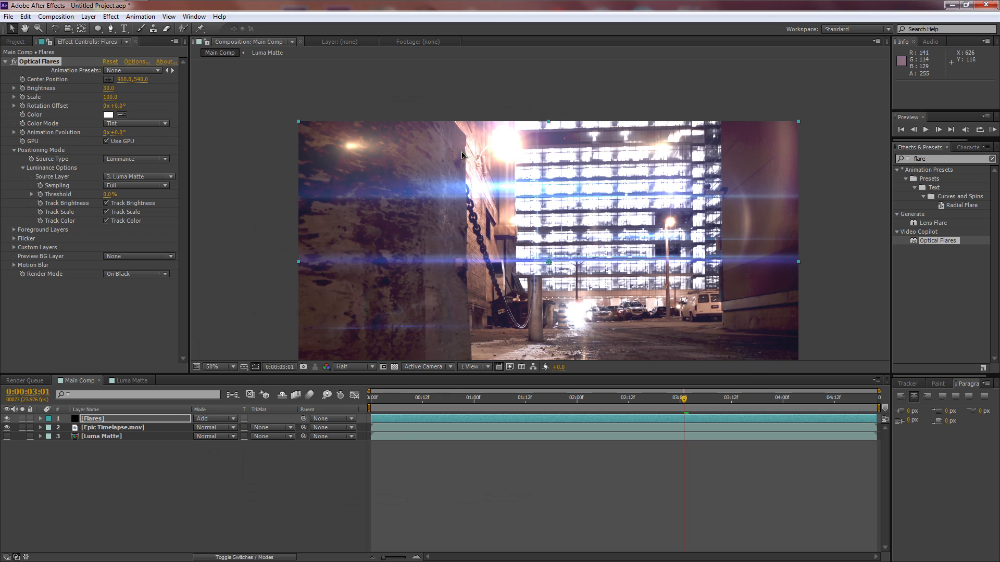
click(110, 87)
key(Return)
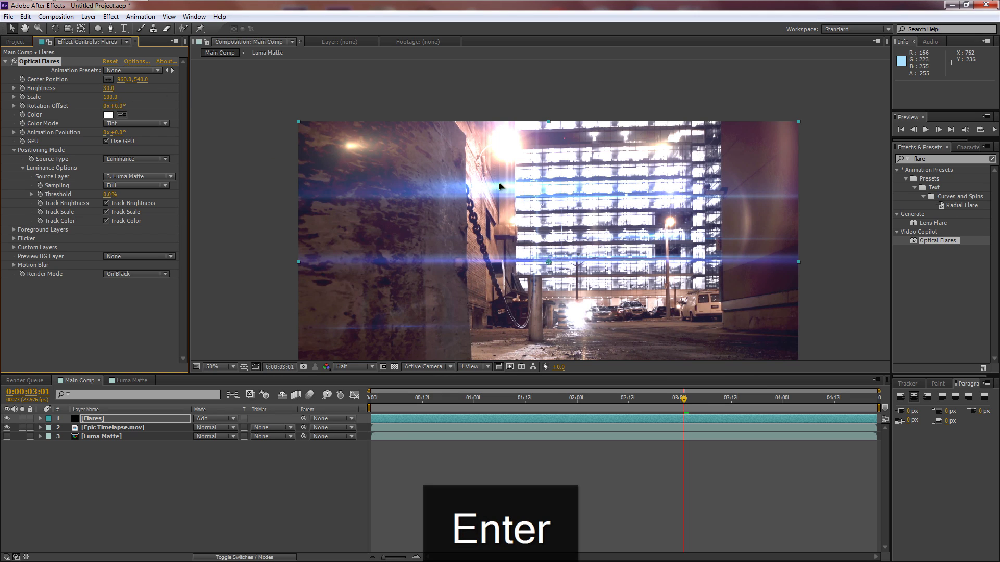
click(109, 88)
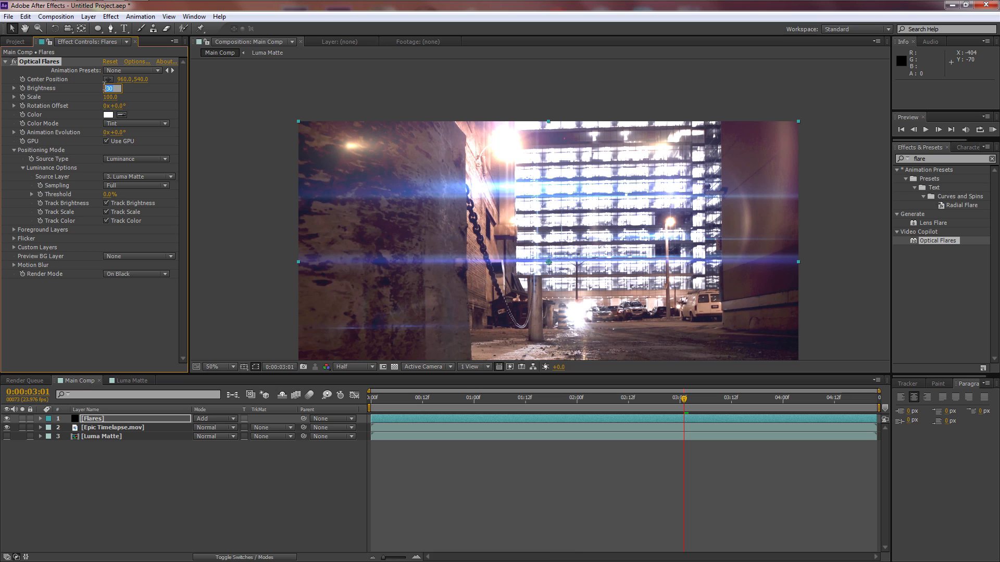
text(80)
key(Return)
click(110, 89)
text(30)
key(Return)
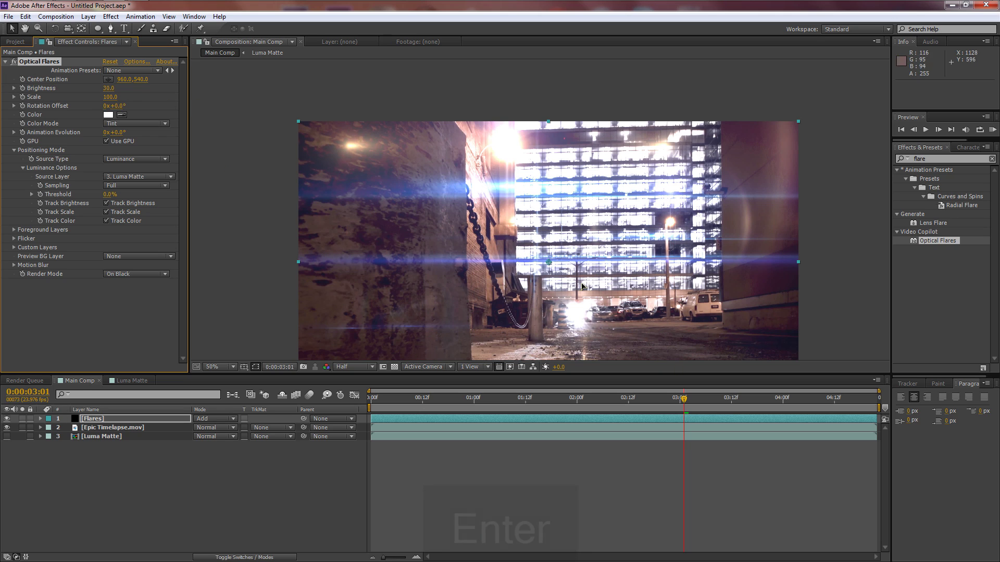
Step: Compare the footage with and without the Optical Flares effect and examine the lower part of the frame
click(15, 62)
click(15, 62)
click(15, 62)
click(15, 62)
key(space)
drag(717, 233, 718, 187)
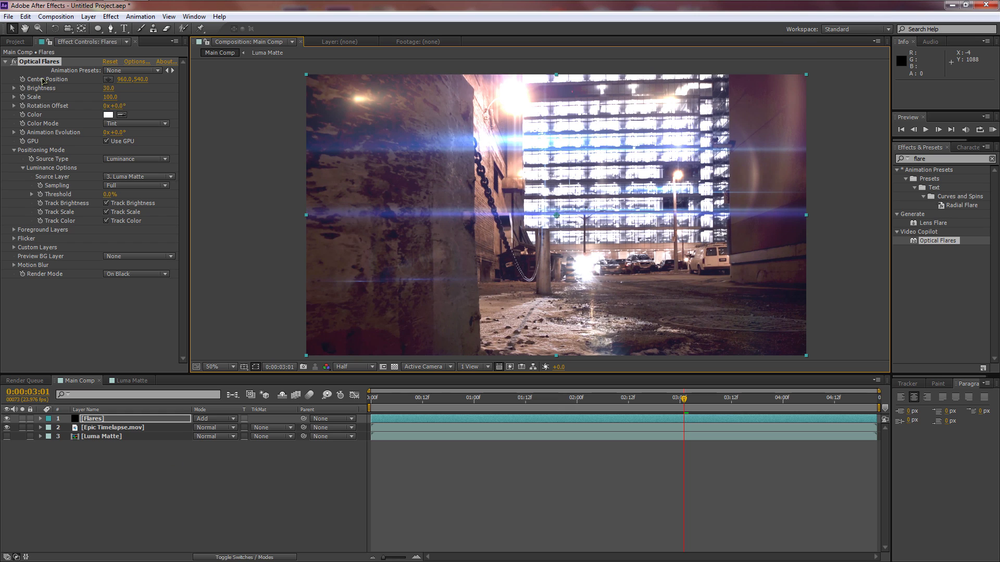
Step: Import the Dissolve Particles clip from the Desktop and create a new composition from it
click(15, 41)
double_click(77, 289)
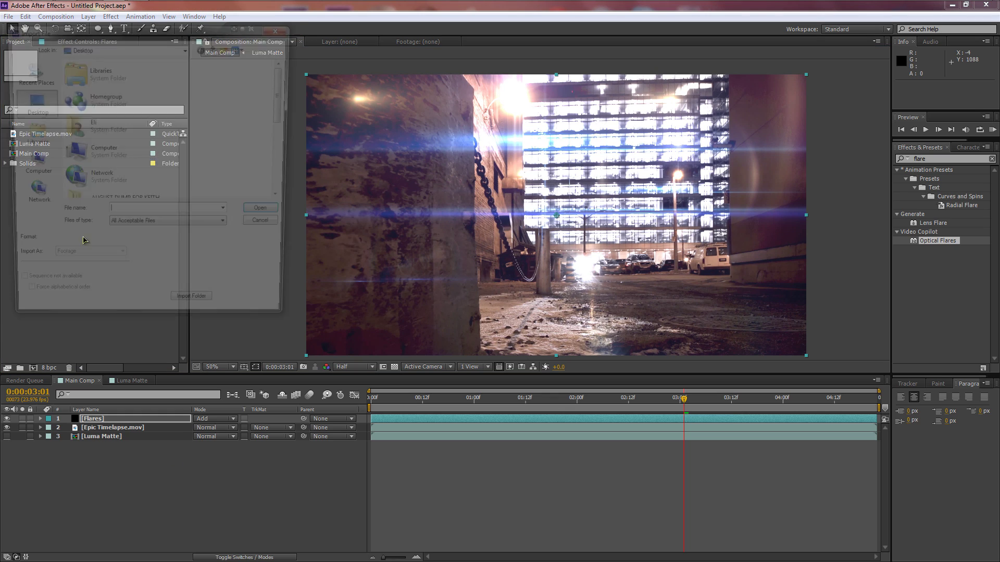
drag(293, 91, 294, 170)
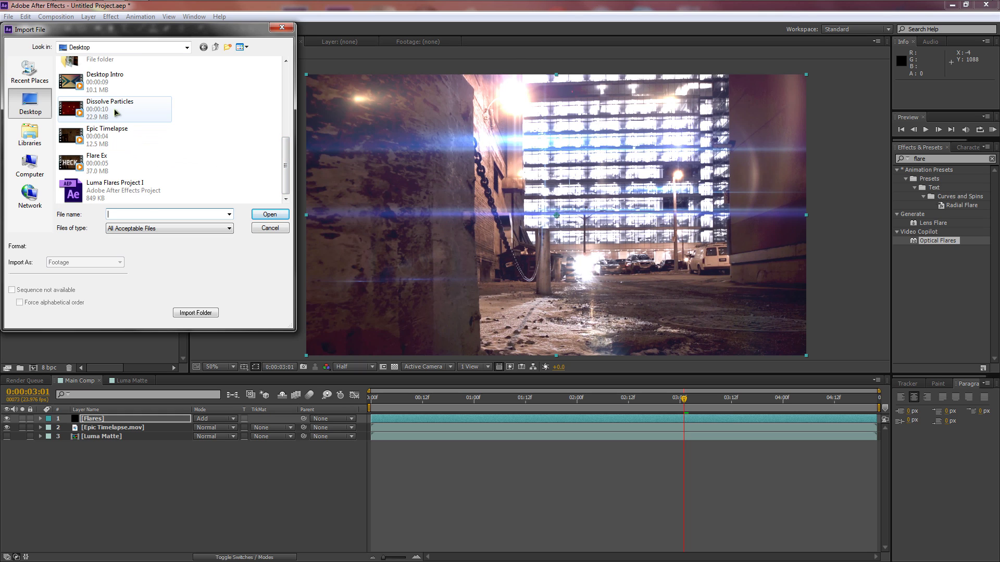
click(115, 112)
click(270, 214)
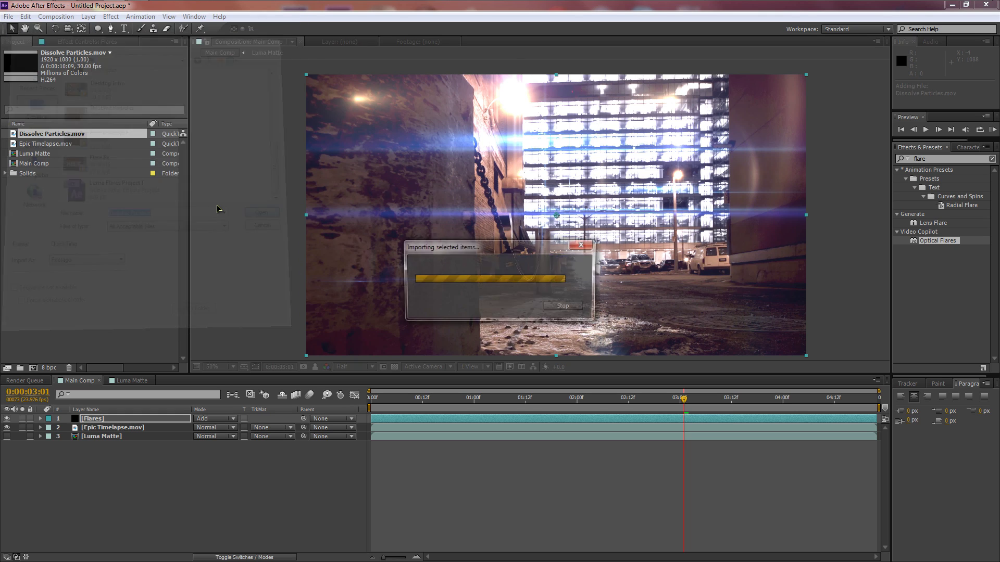
drag(46, 136, 34, 367)
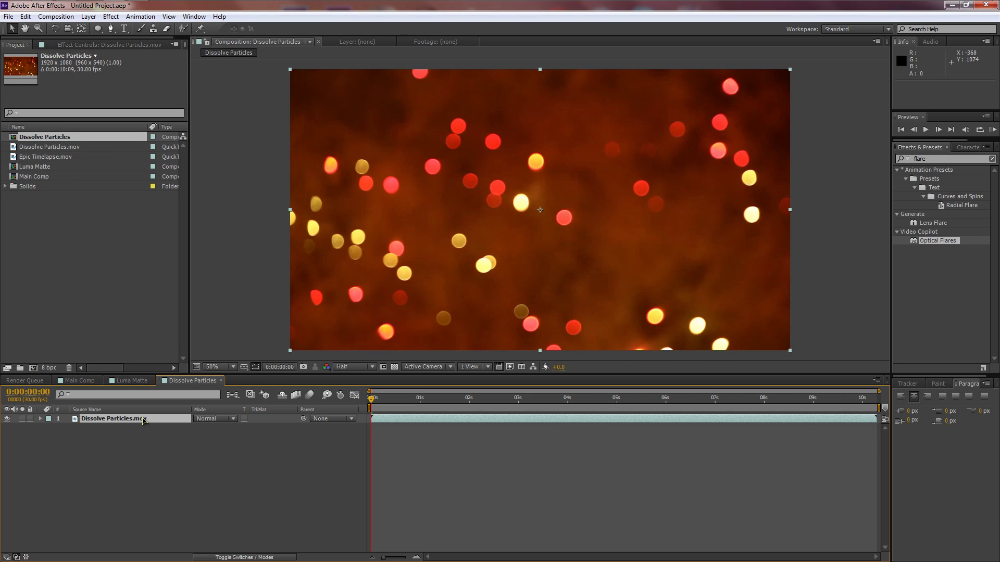
Step: Duplicate the Dissolve Particles composition and rename the copy Dissolve Particles Luma Matte
click(64, 138)
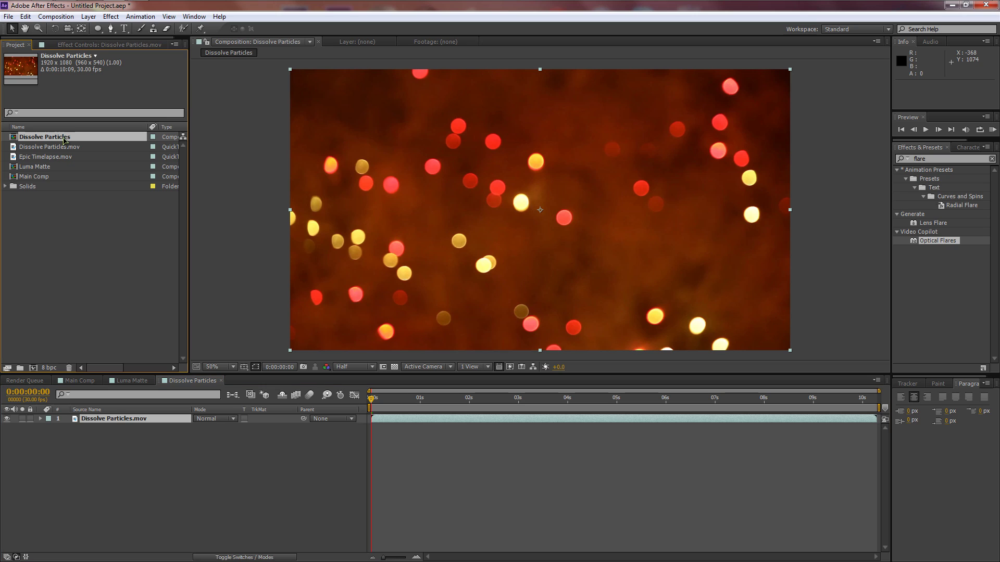
key(ctrl+d)
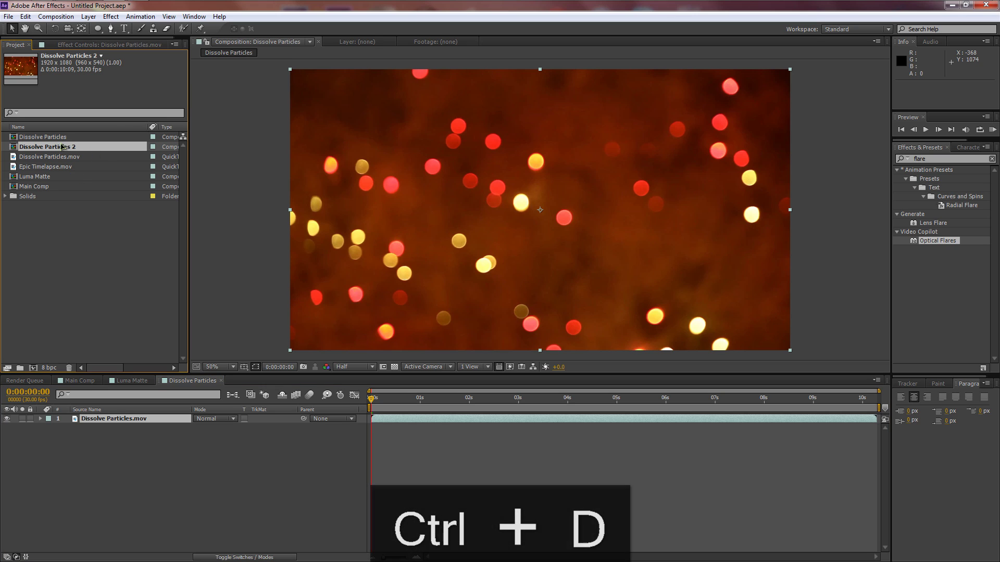
key(Return)
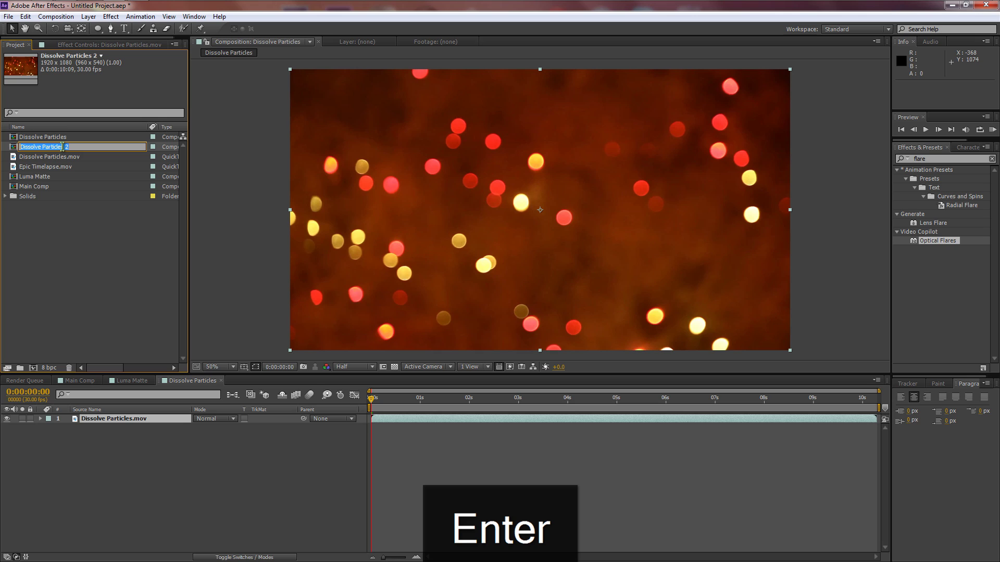
key(Right)
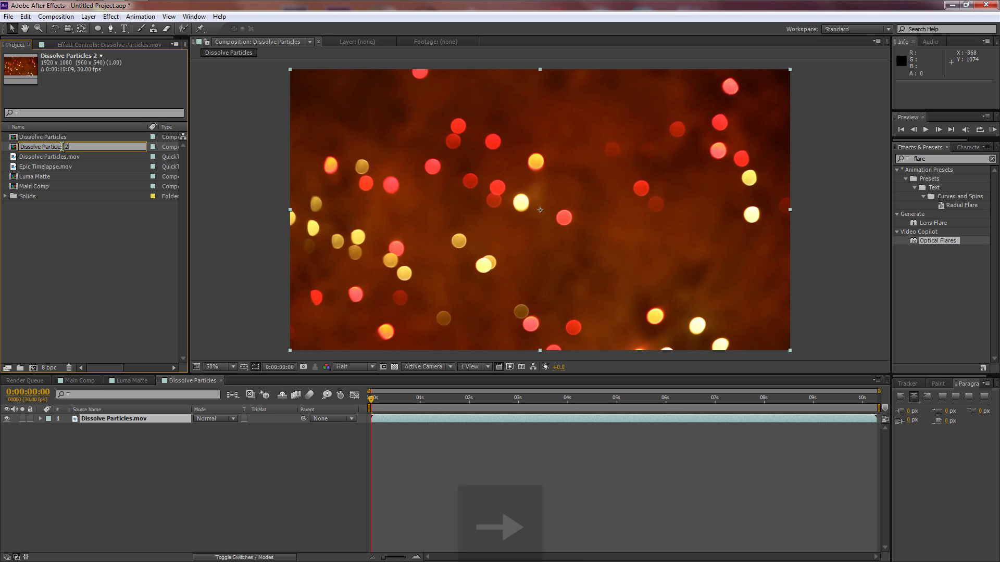
key(BackSpace)
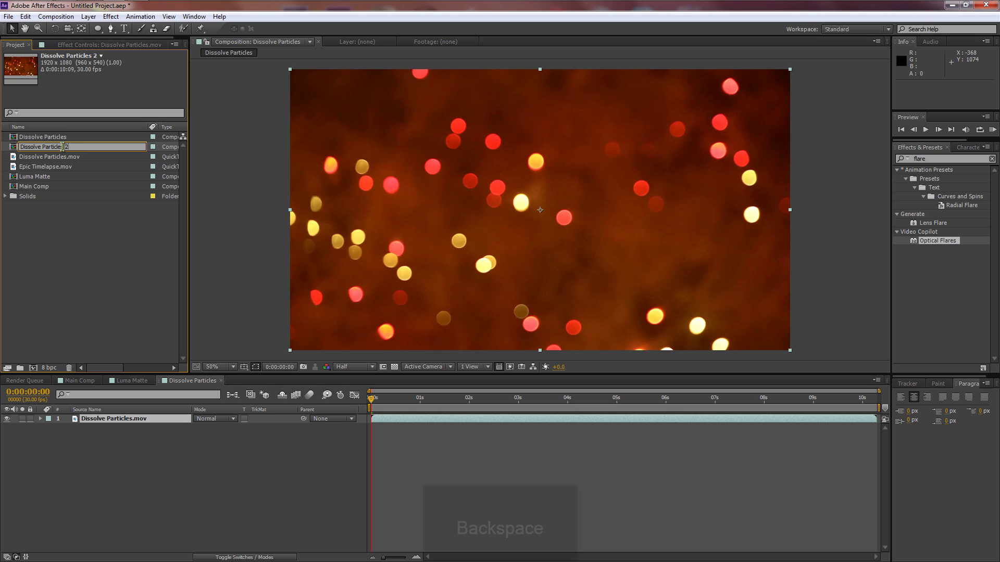
key(BackSpace)
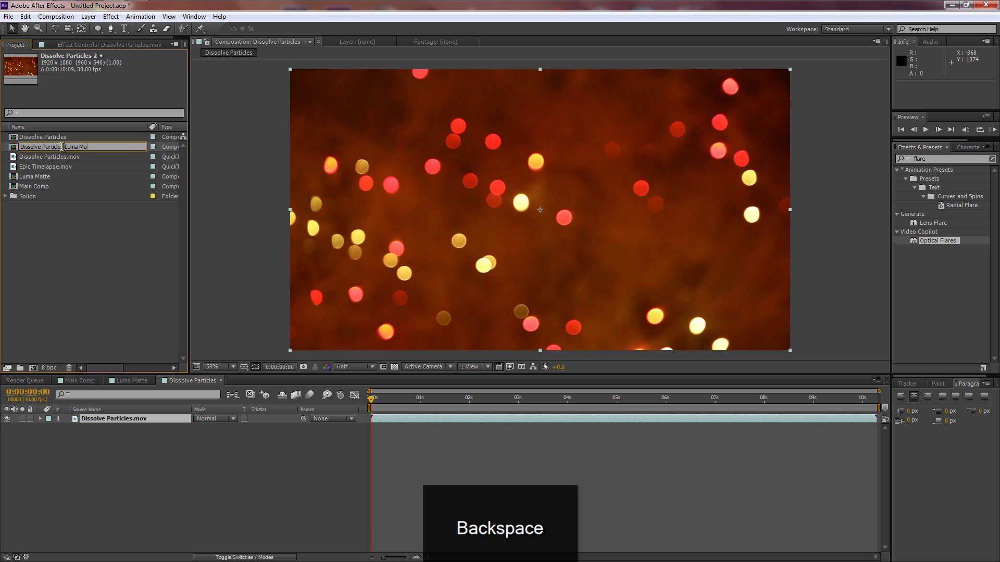
click(62, 223)
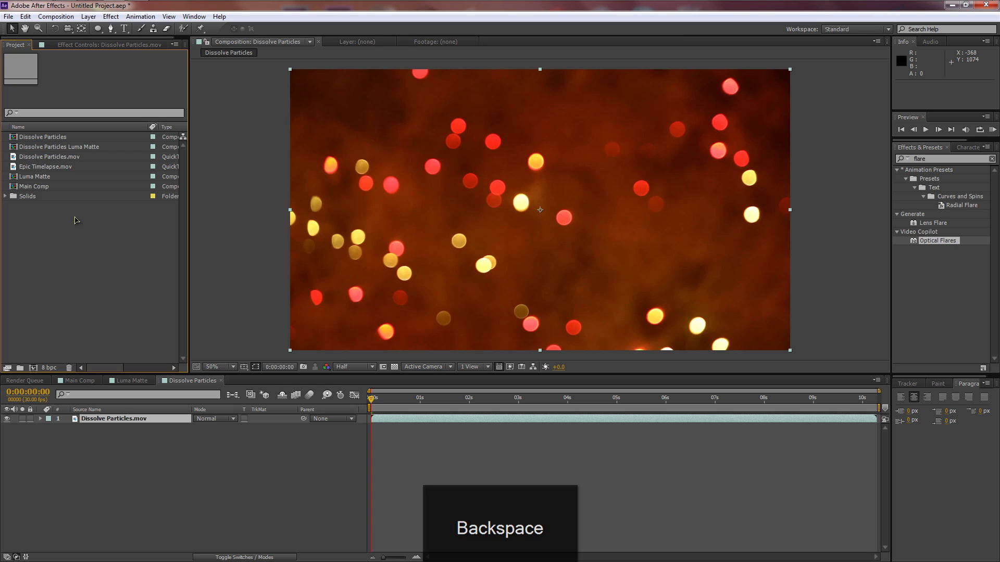
Step: Open the Dissolve Particles Luma Matte comp and apply the Colorama effect to its Dissolve Particles.mov layer
click(72, 149)
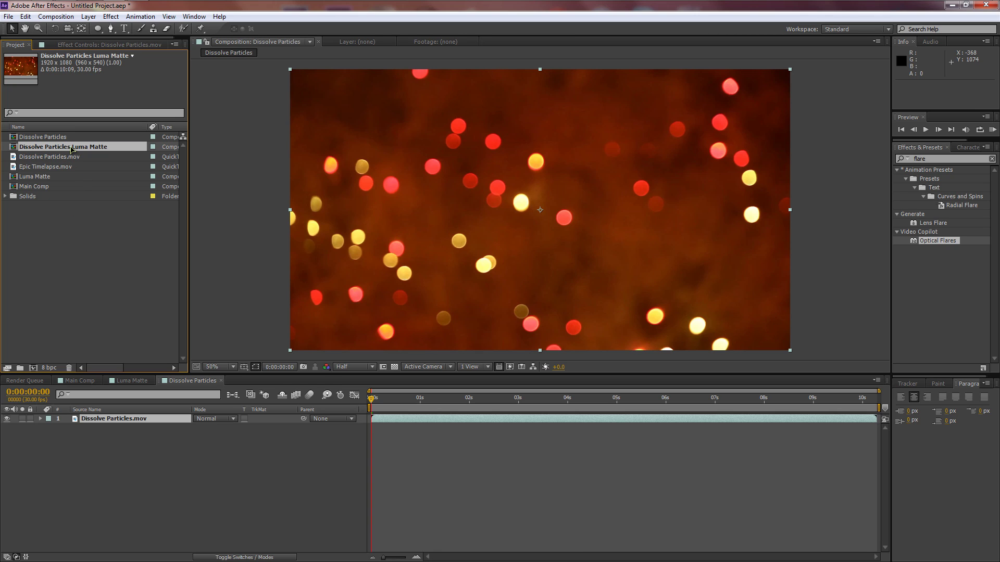
double_click(72, 150)
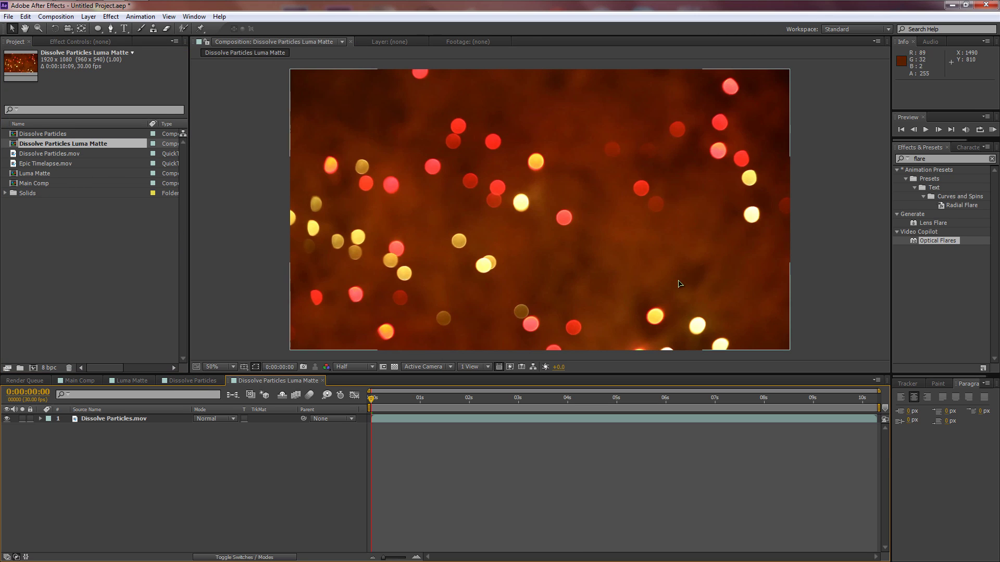
key(ctrl+5)
text(co)
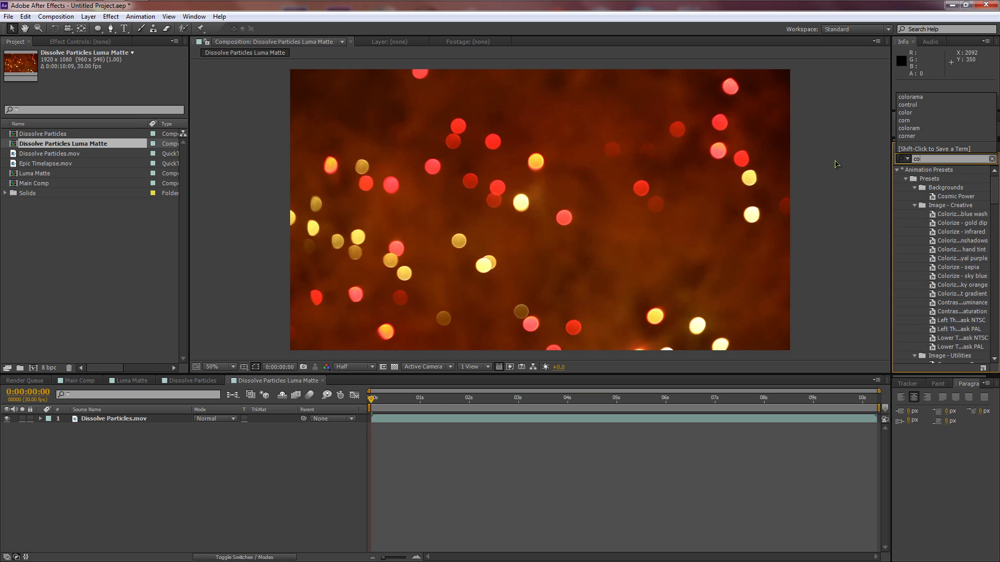
text(lorama)
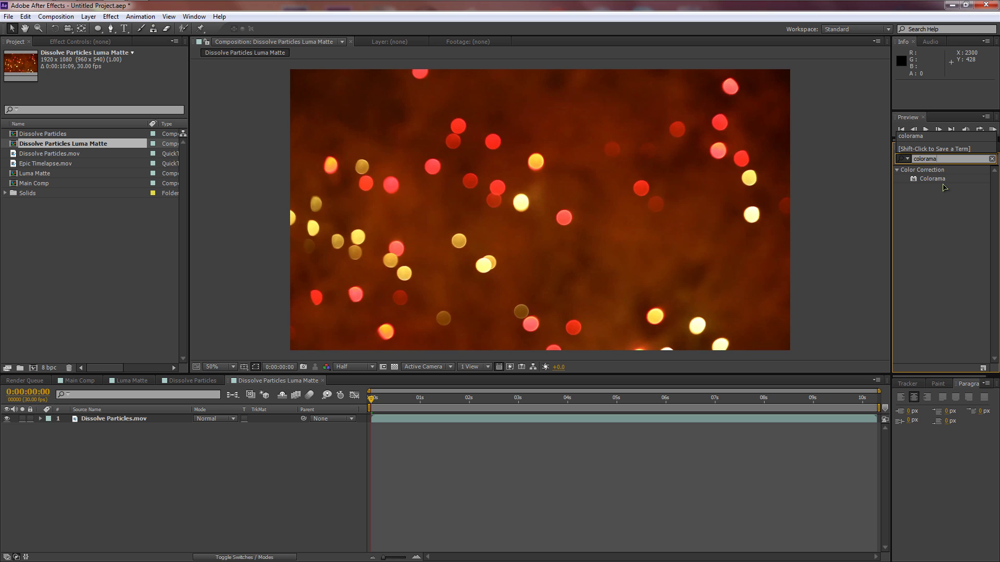
drag(932, 179, 102, 423)
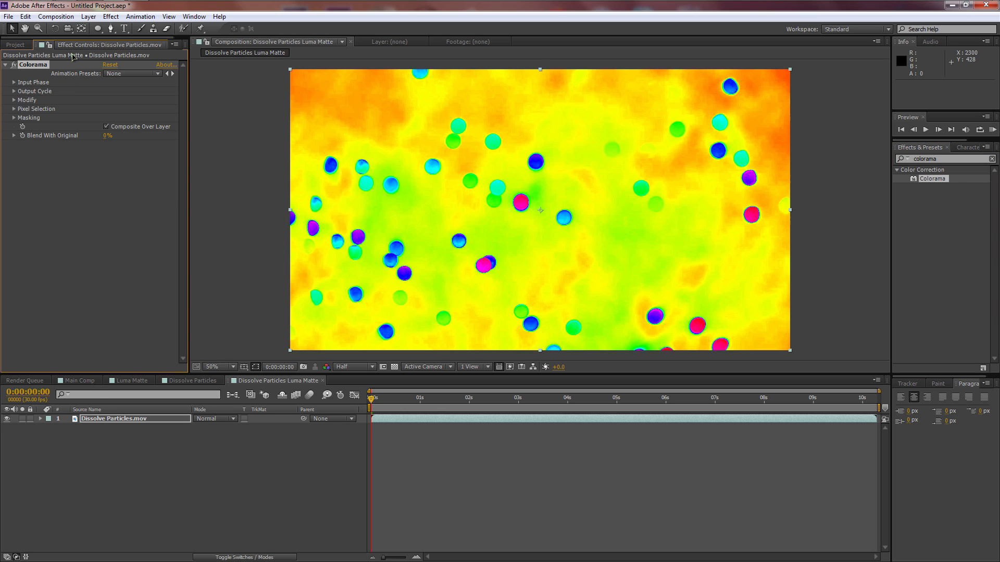
Step: Set the Colorama Output Cycle to the Ramp Grey preset palette
click(14, 92)
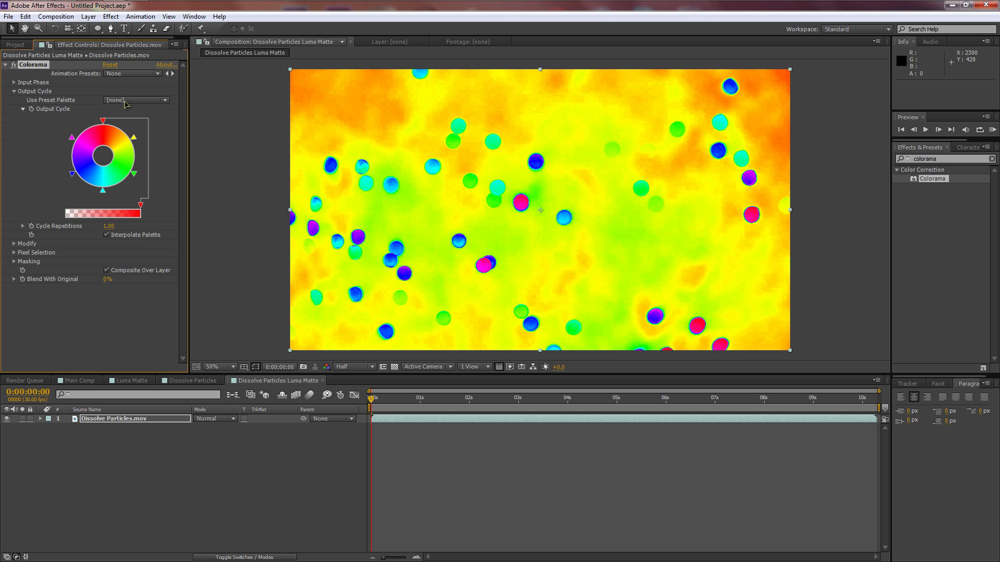
click(125, 101)
click(153, 196)
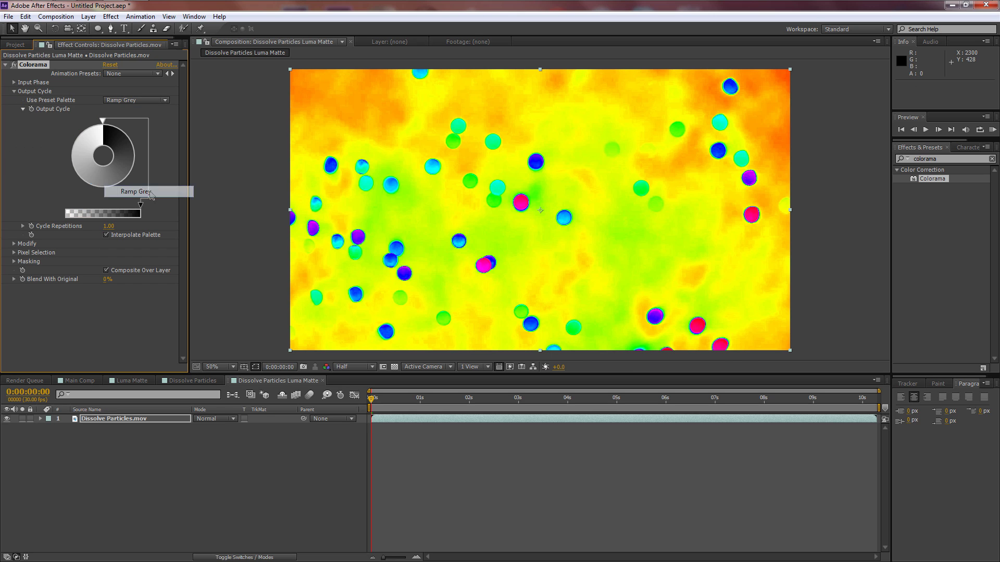
Step: Add adjacent black and white points to the Colorama output cycle and shift the black point closer to white, isolating the brightest particles
double_click(77, 155)
click(12, 139)
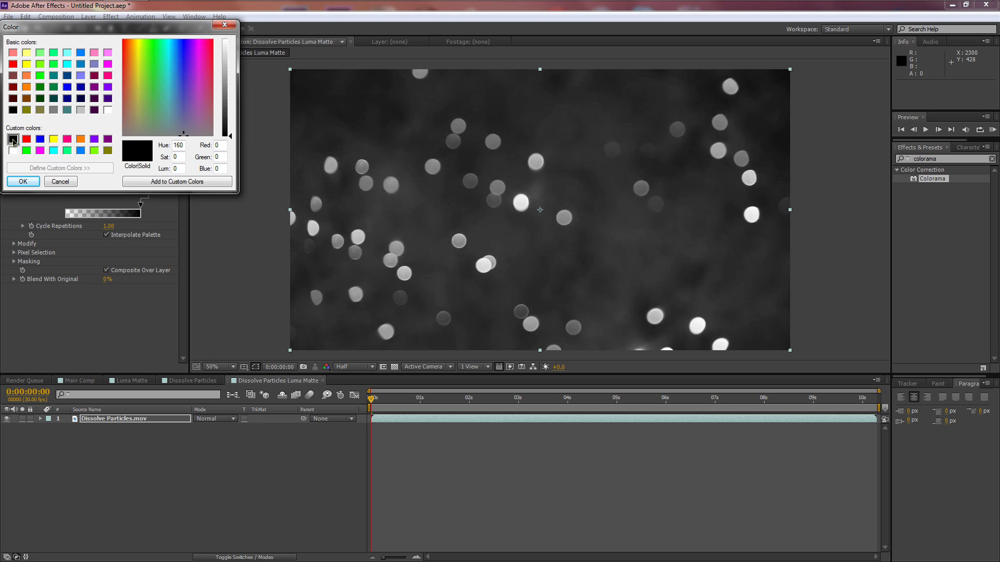
click(22, 182)
double_click(78, 152)
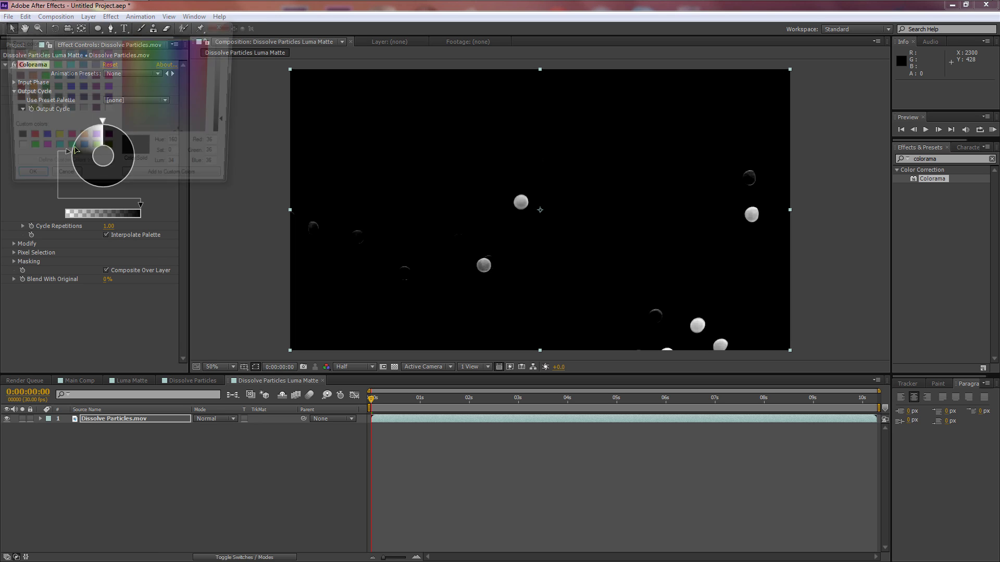
click(13, 151)
click(23, 181)
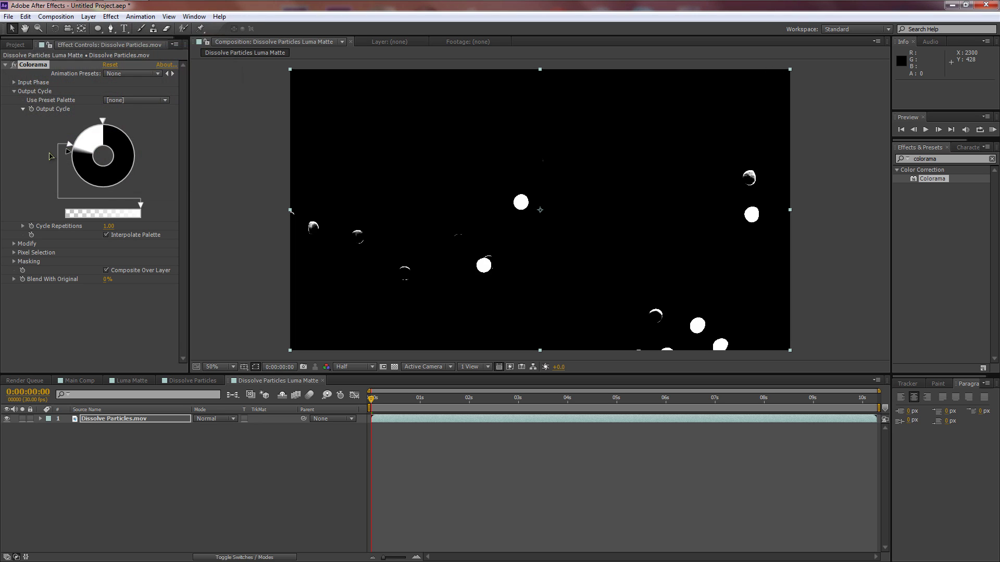
drag(70, 151, 69, 147)
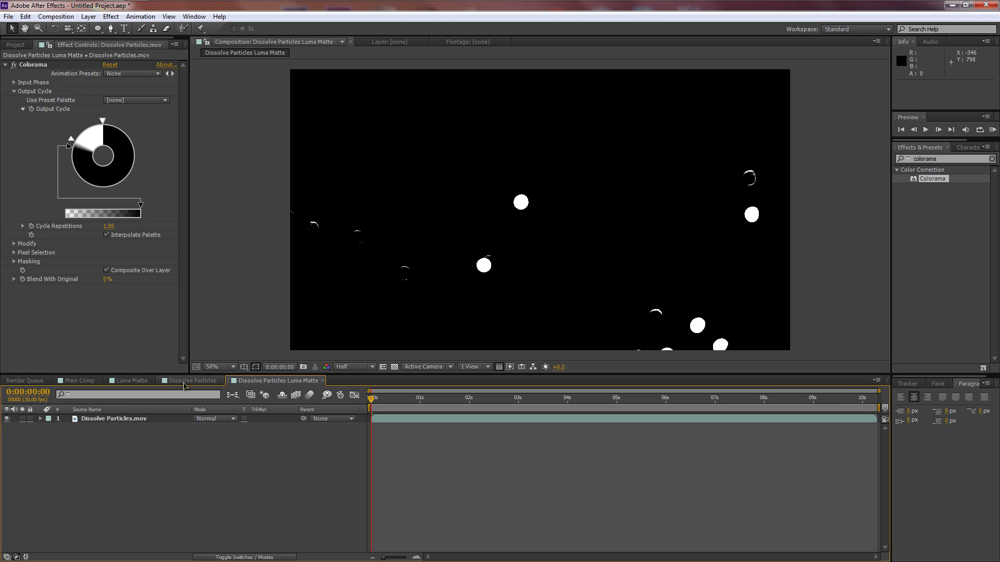
Step: Add Dissolve Particles Luma Matte beneath the footage in the Dissolve Particles comp and hide that layer
click(185, 381)
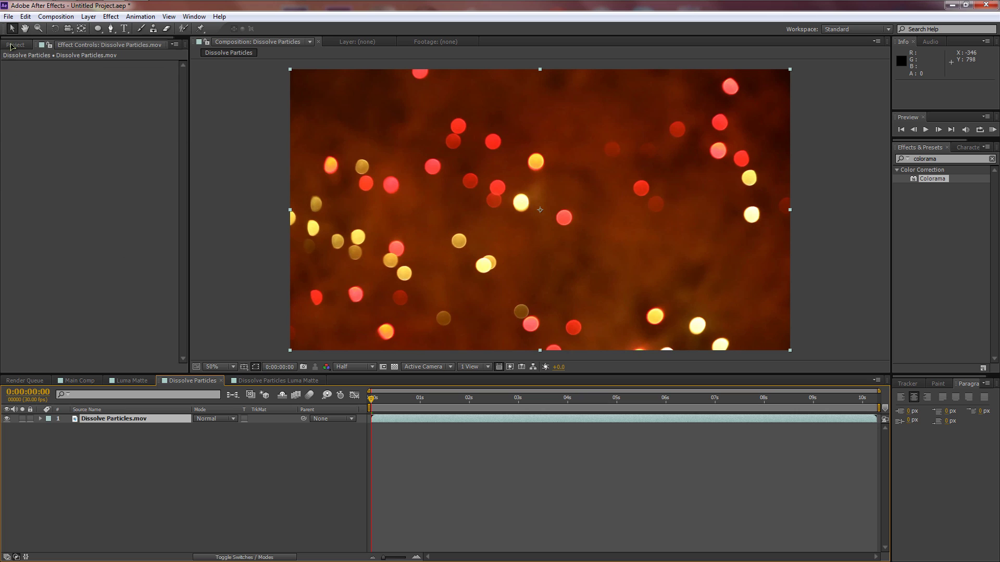
click(11, 47)
drag(60, 148, 119, 456)
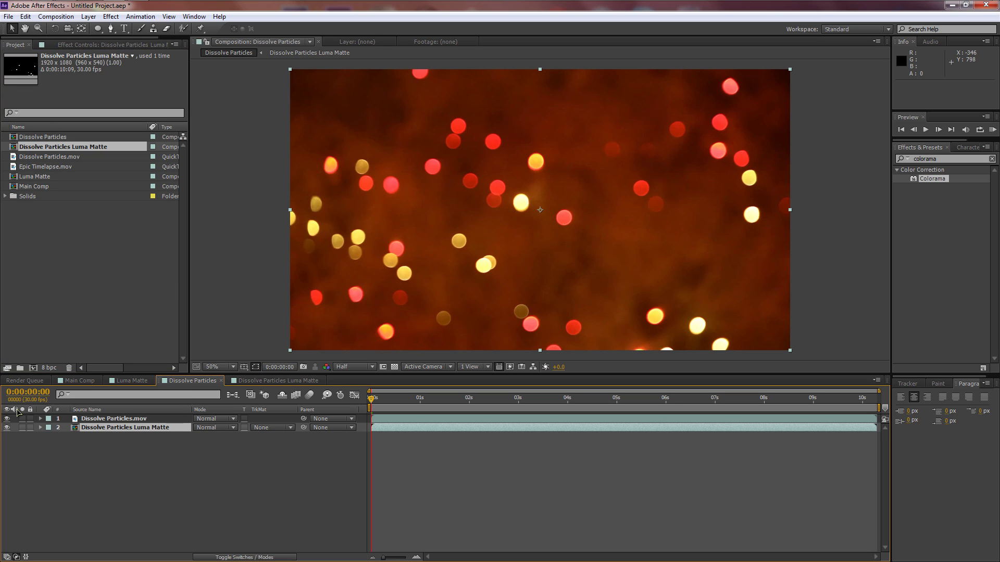
click(7, 428)
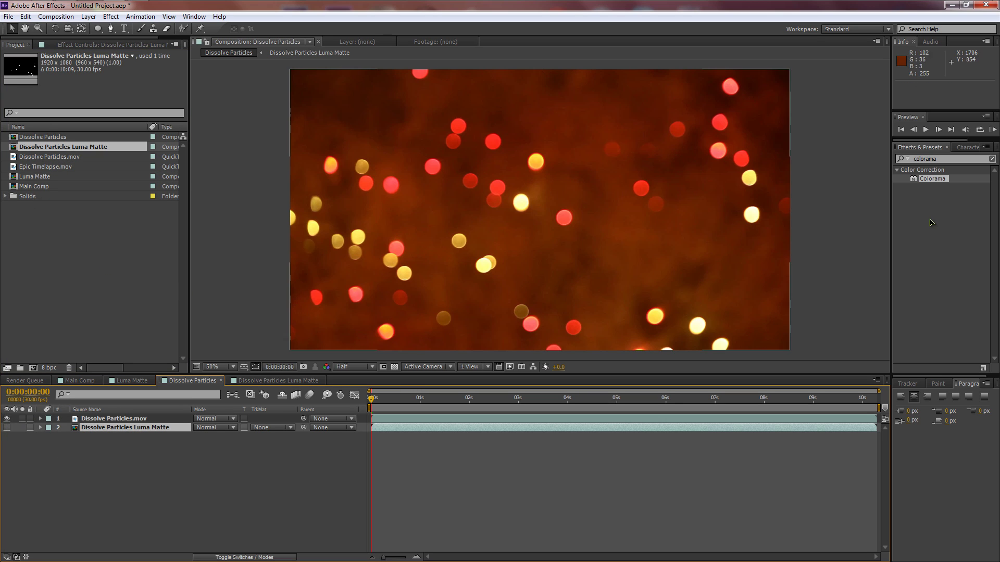
Step: Filter the effects list by "flare" and create a black 1920 x 1080 solid named Flarezzzz in the Dissolve Particles comp
click(917, 159)
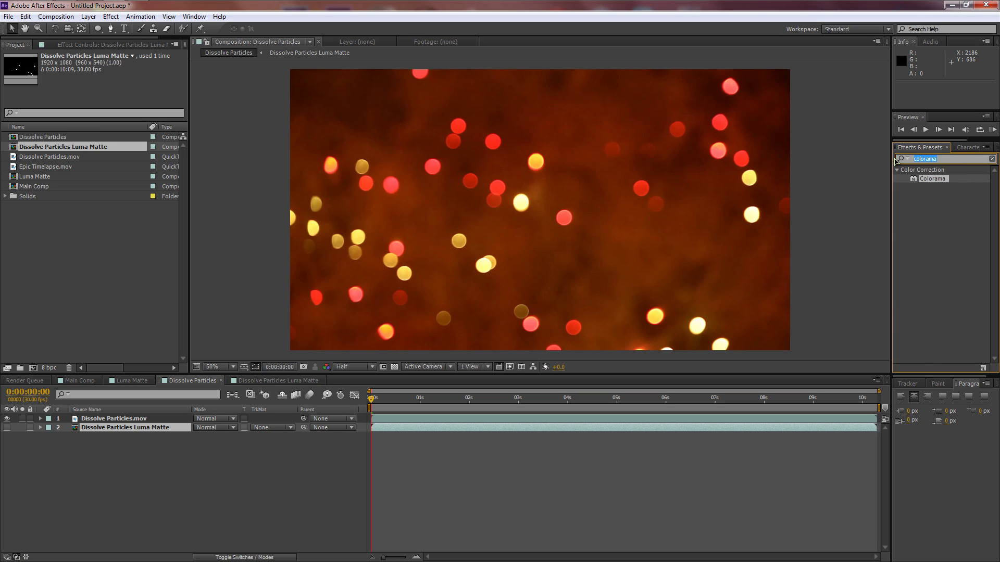
text(flare)
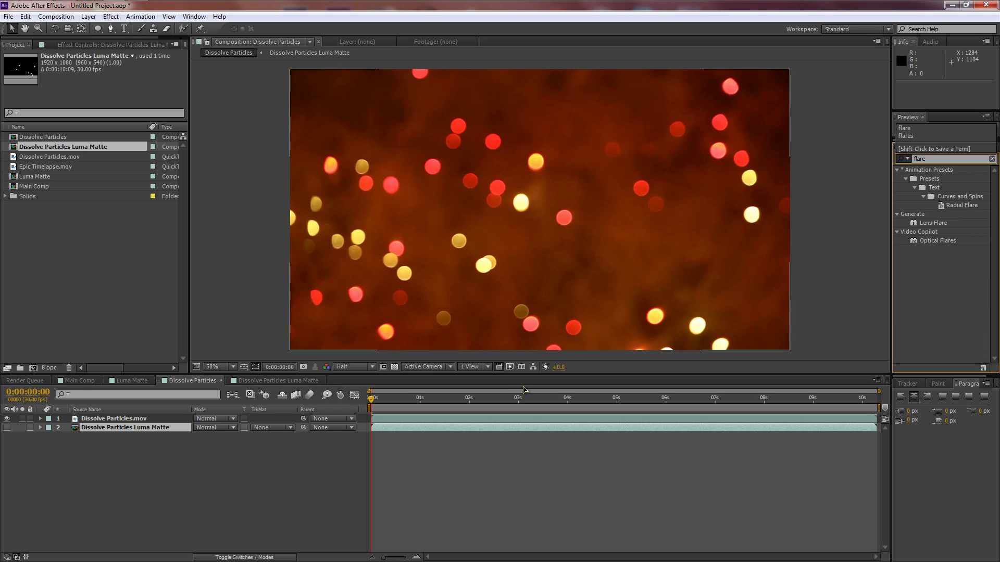
click(117, 507)
key(ctrl+y)
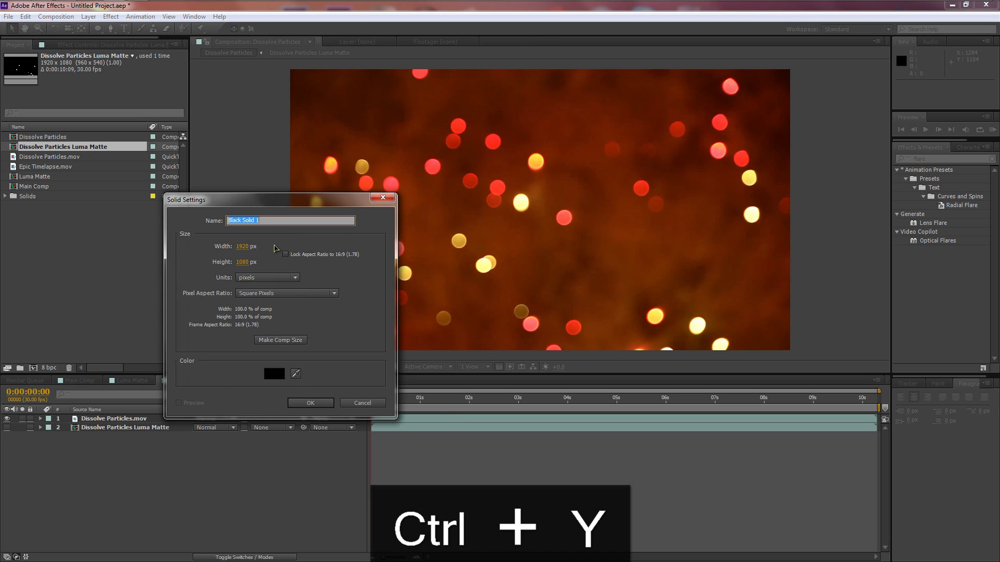
text(Flarezzzzz)
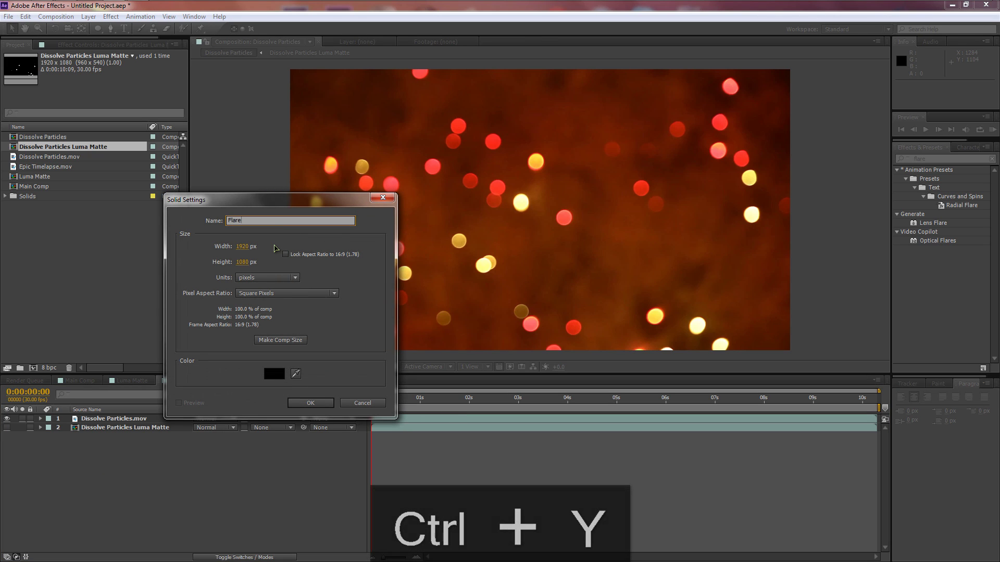
key(BackSpace)
key(Return)
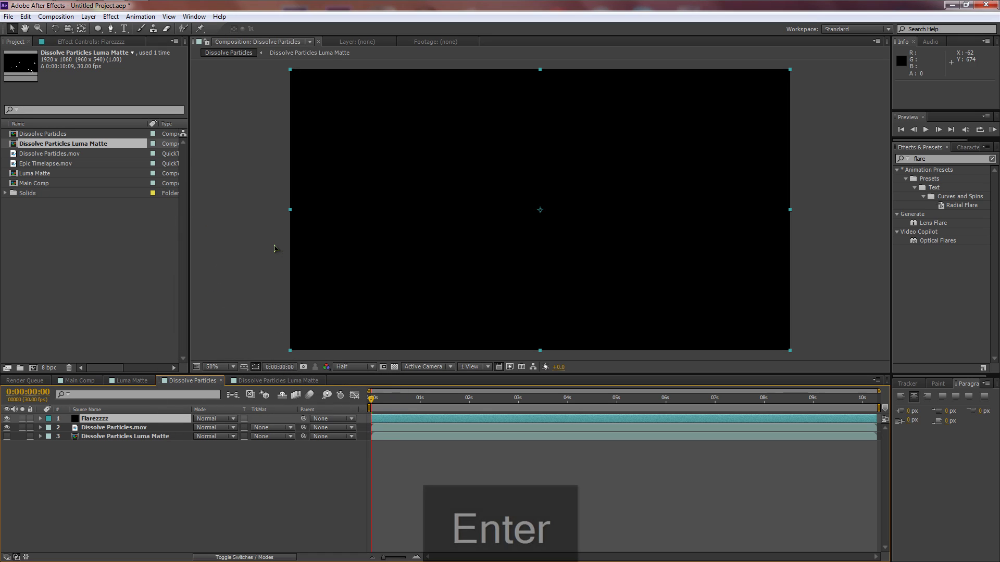
Step: Apply Optical Flares to the Flarezzzz solid and set the layer's blending mode to Add
drag(938, 241, 125, 419)
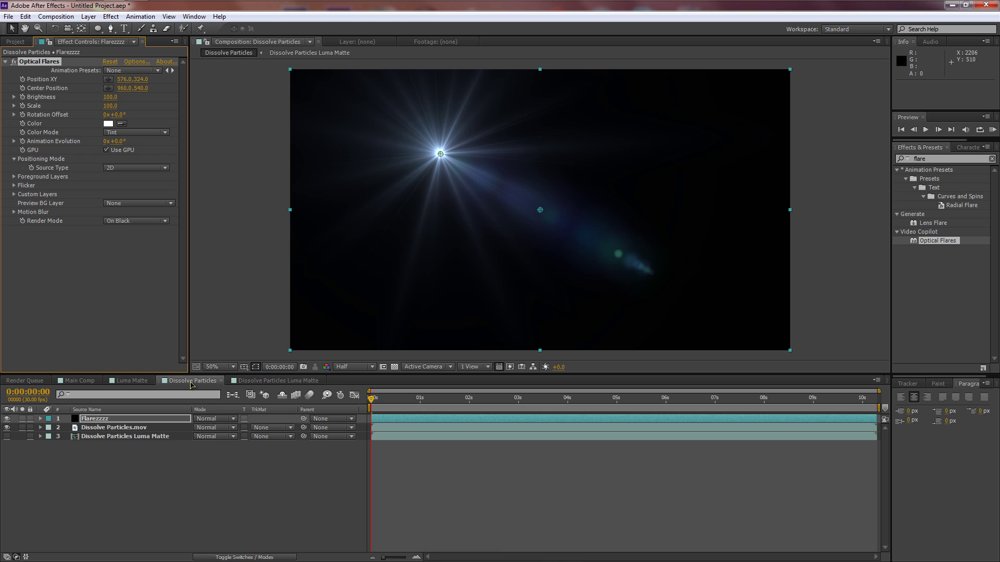
key(F4)
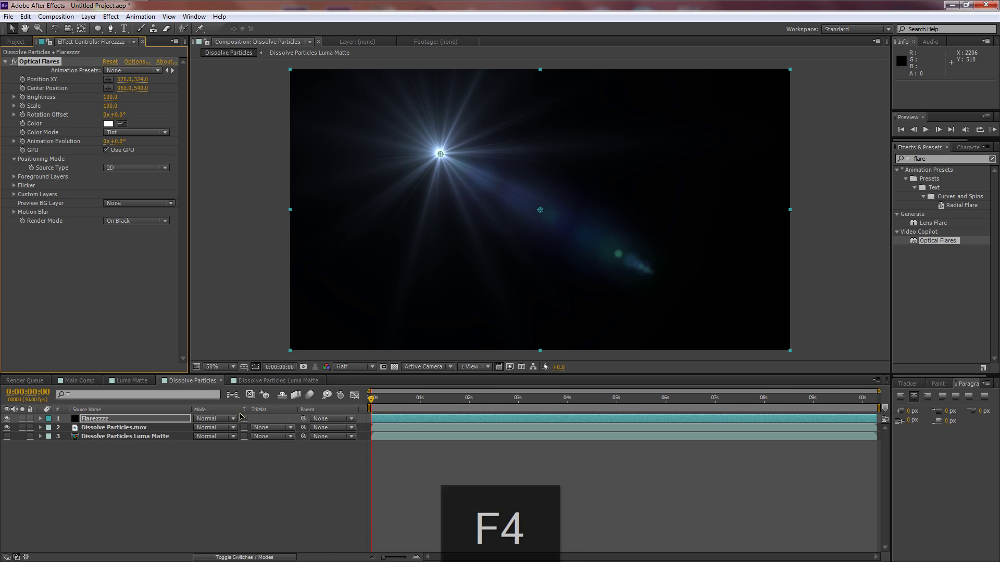
click(221, 419)
click(245, 214)
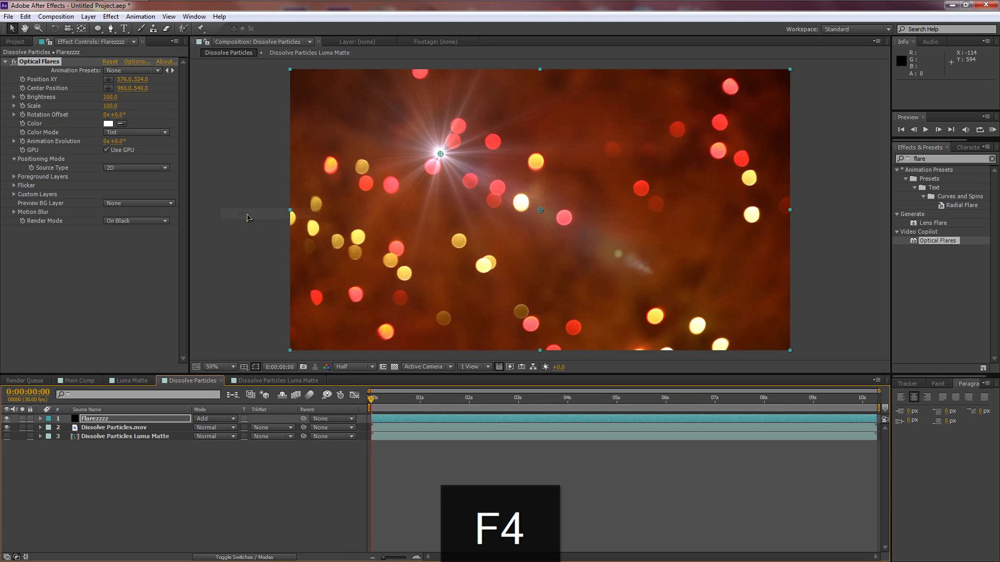
Step: Load the Robot Light flare from the Pro Presets 2 collection in the Optical Flares options and accept it
click(135, 62)
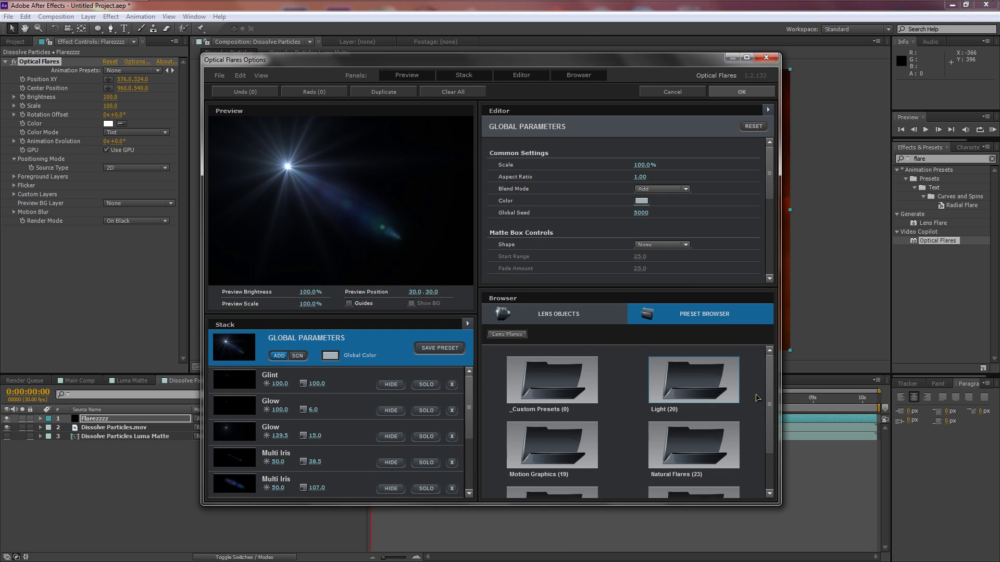
scroll(768, 388, down, 1)
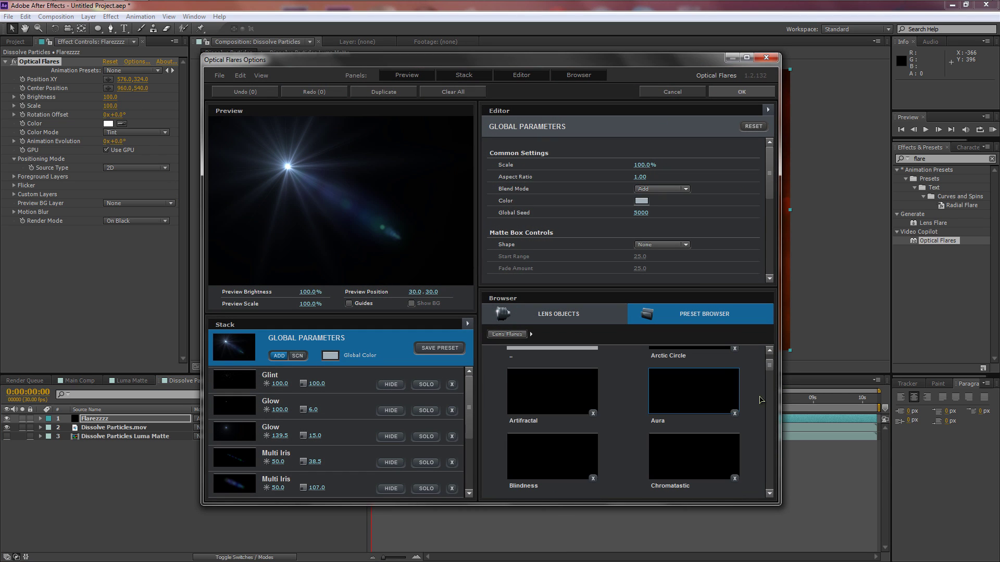
scroll(772, 386, down, 3)
scroll(772, 395, down, 10)
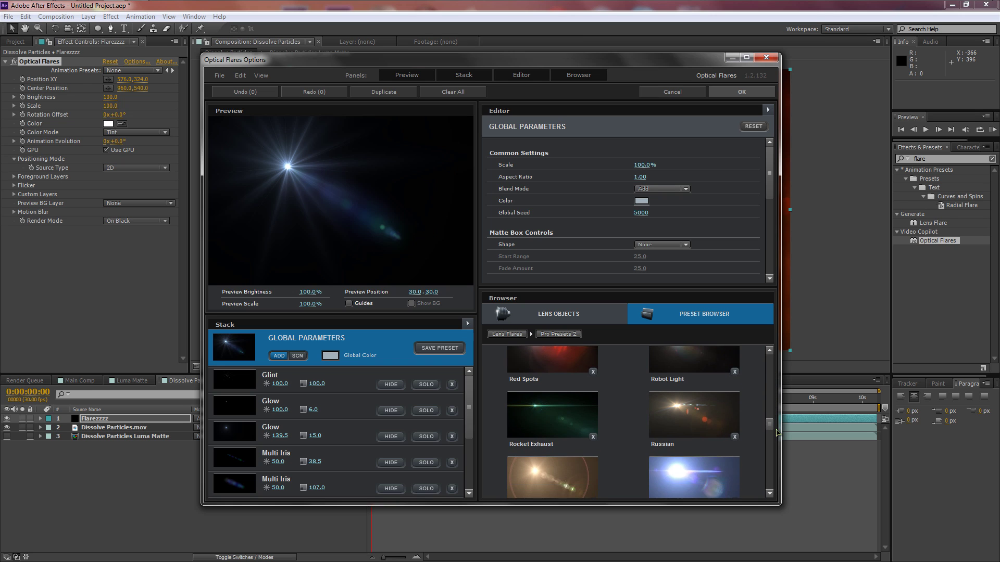
scroll(728, 385, up, 1)
click(721, 372)
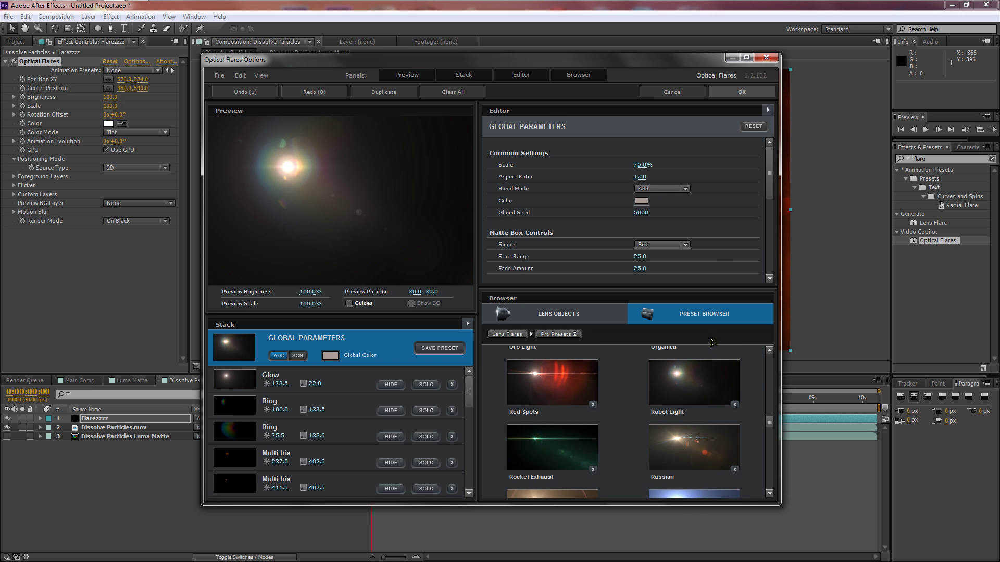
click(734, 95)
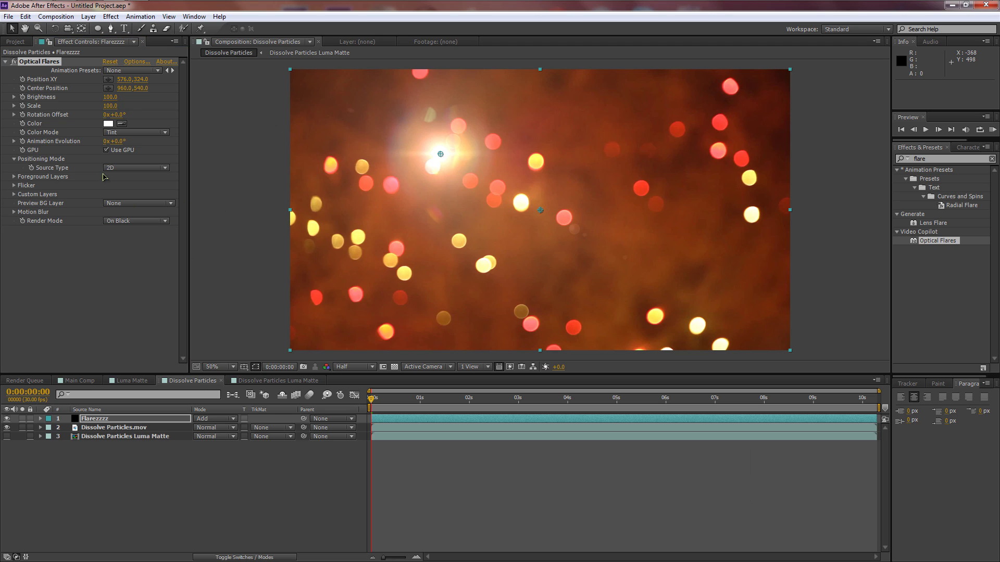
Step: Set the flare's positioning source type to Luminance, with Dissolve Particles Luma Matte as its source layer
click(125, 167)
click(134, 224)
click(118, 177)
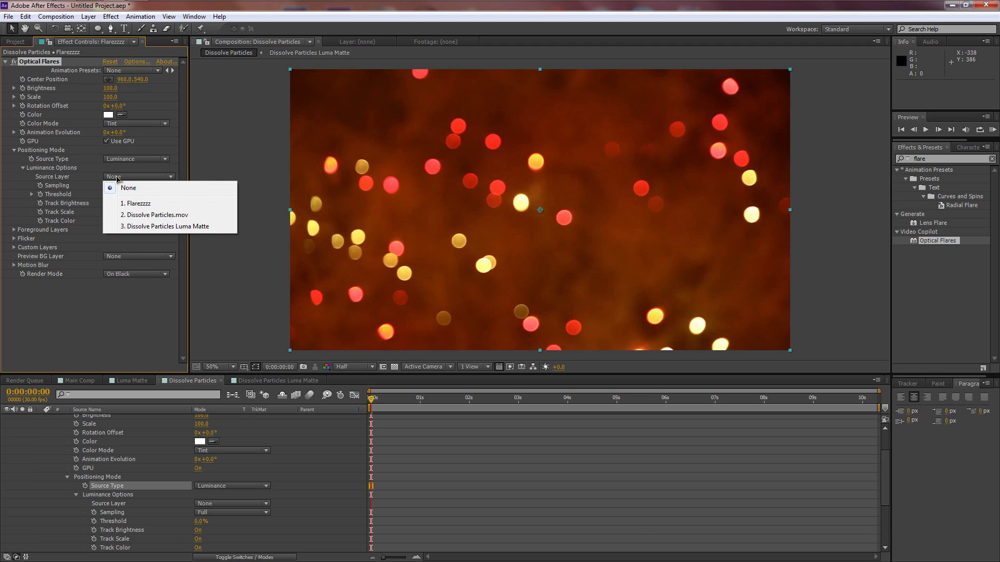
click(154, 227)
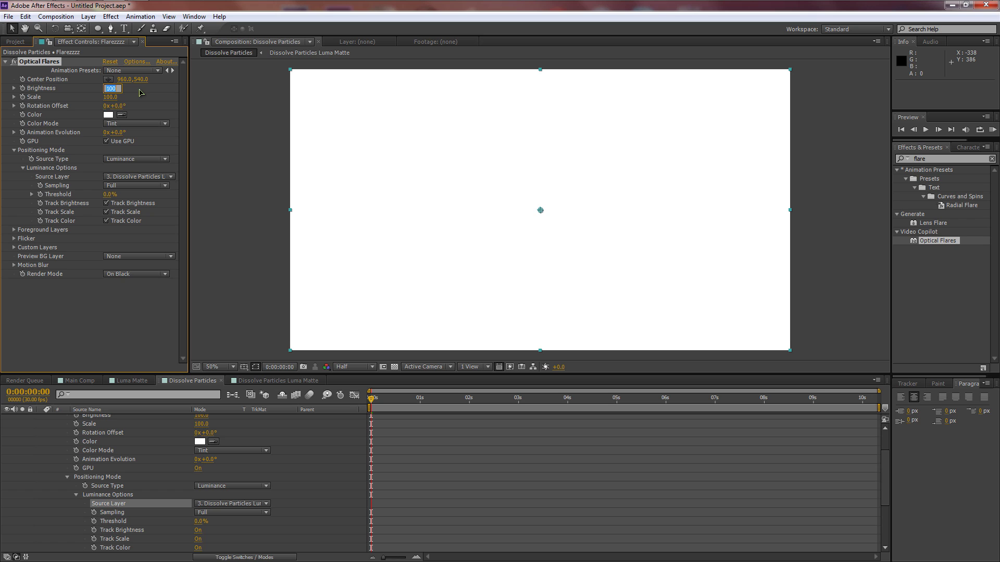
Step: Try a flare brightness of 20, settle on 15, and collapse the Flarezzzz layer's properties
text(20)
key(Return)
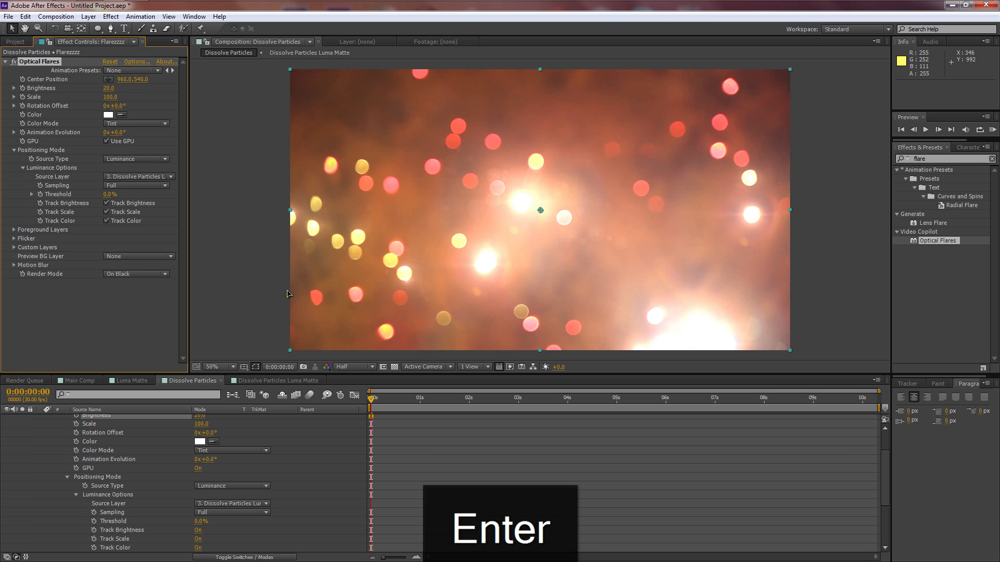
click(109, 88)
text(15)
key(Return)
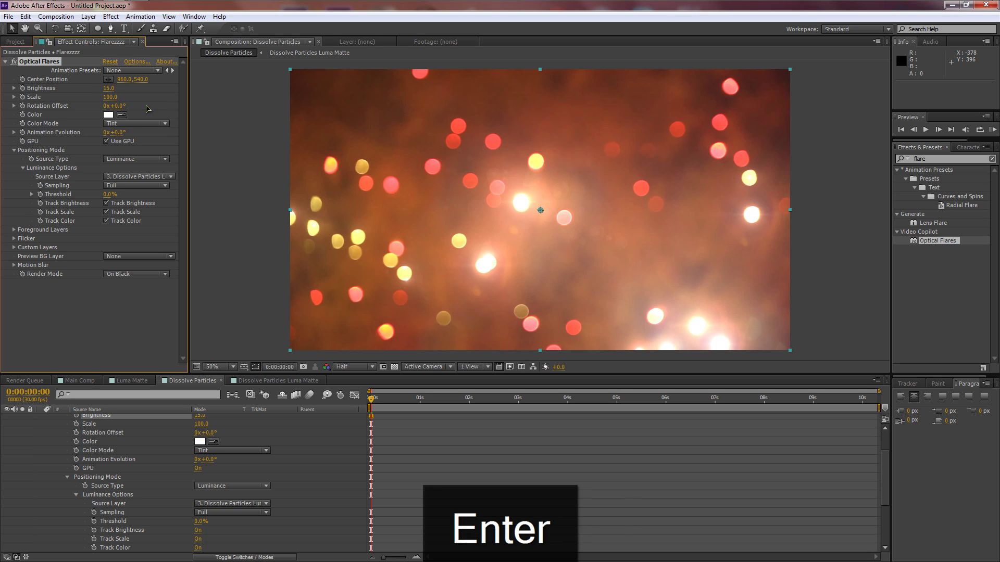
scroll(104, 433, up, 2)
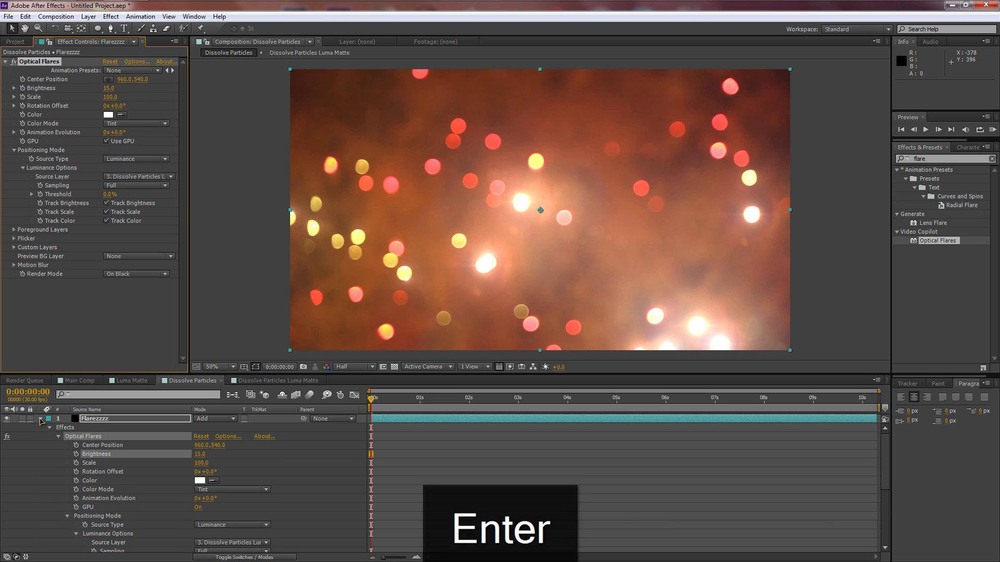
click(41, 421)
Step: Play RAM previews of the Dissolve Particles comp and the Main Comp to review the luma flares
key(KP_0)
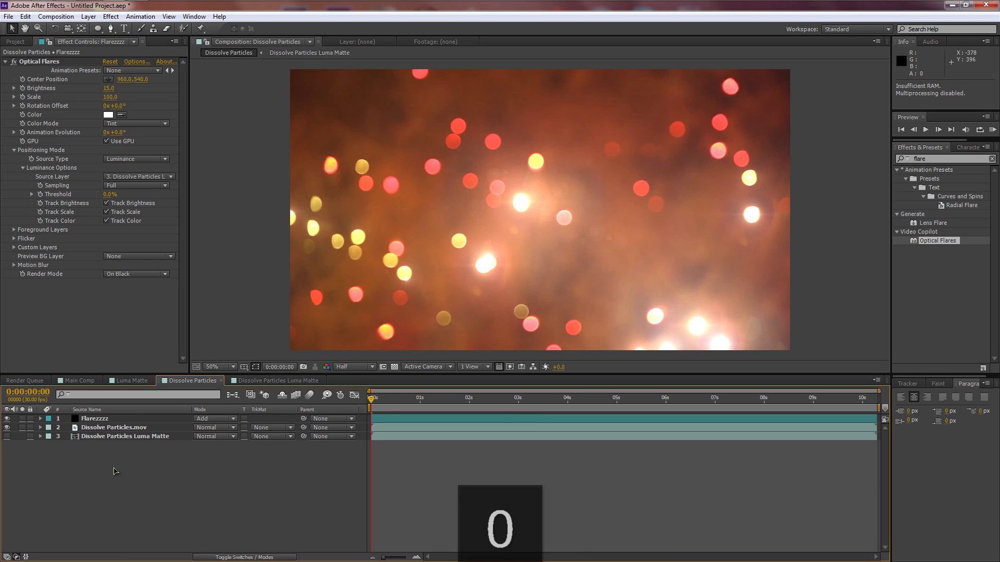
click(115, 471)
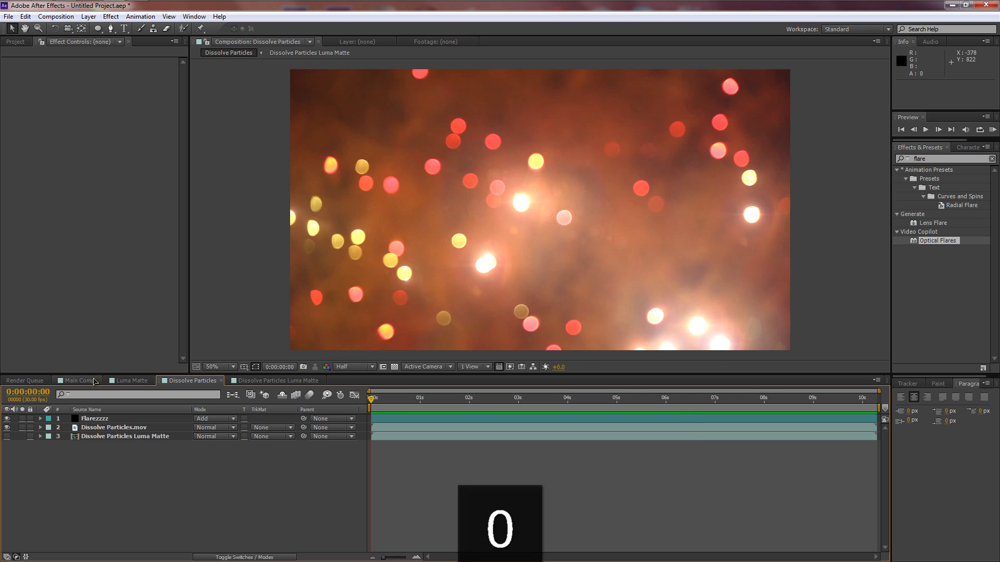
click(79, 380)
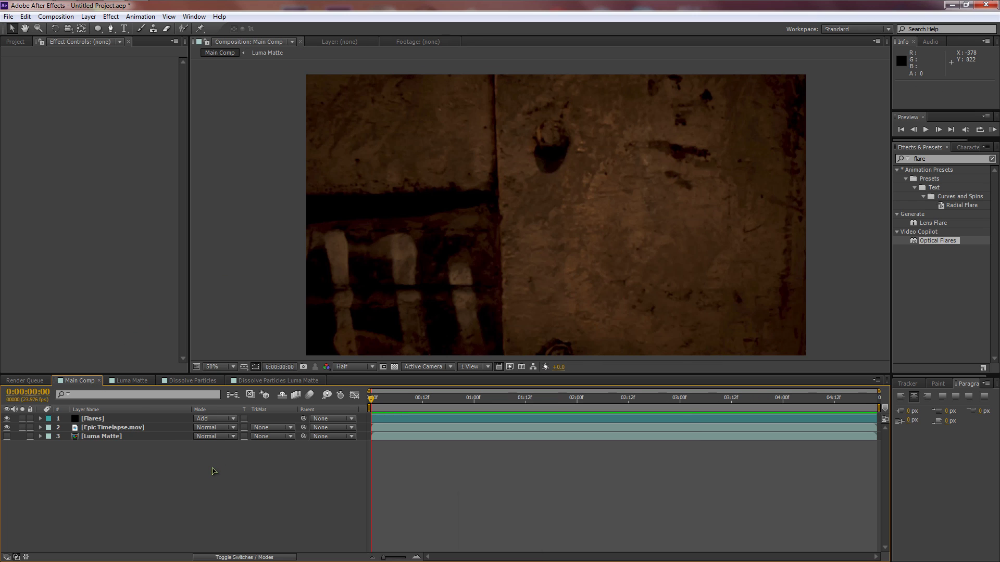
key(KP_0)
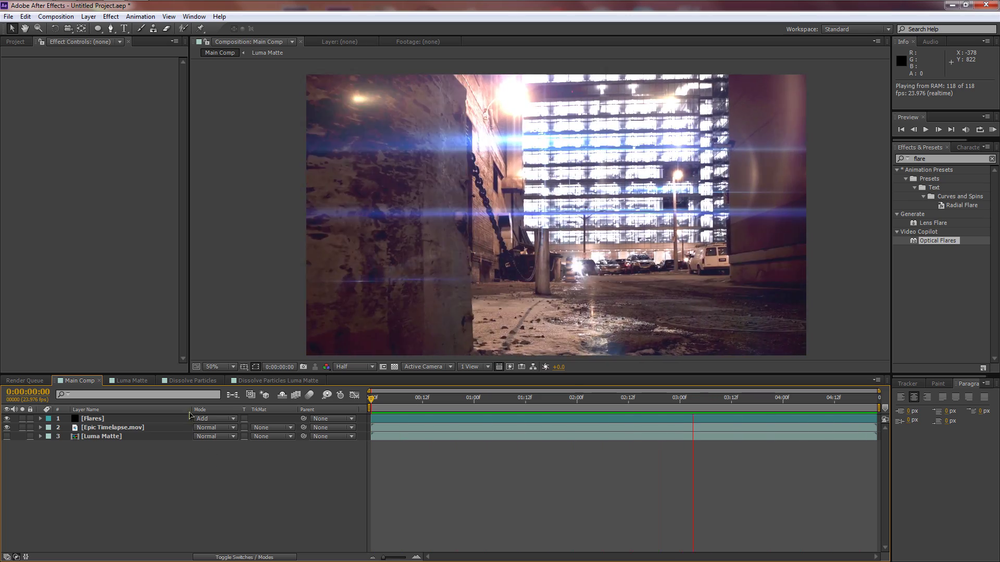
key(space)
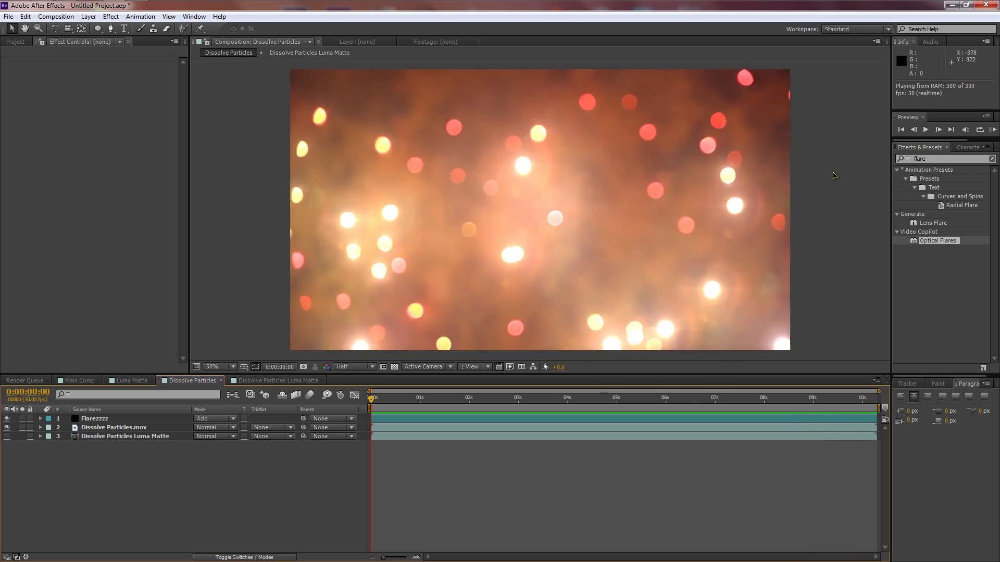
Step: Switch to Chrome and highlight the line about the $500 credit on Dissolve's free clips page
mouse_move(108, 4)
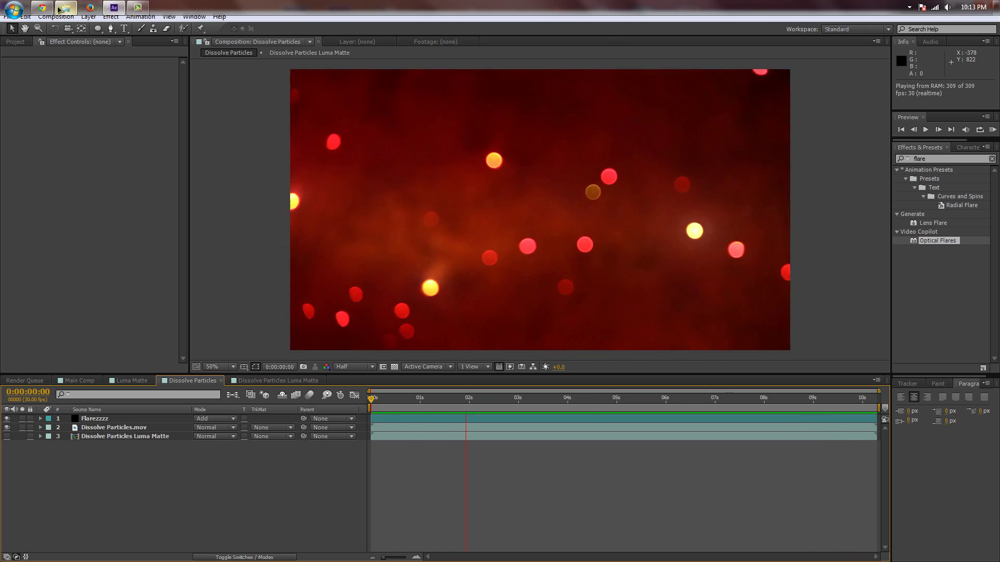
click(42, 3)
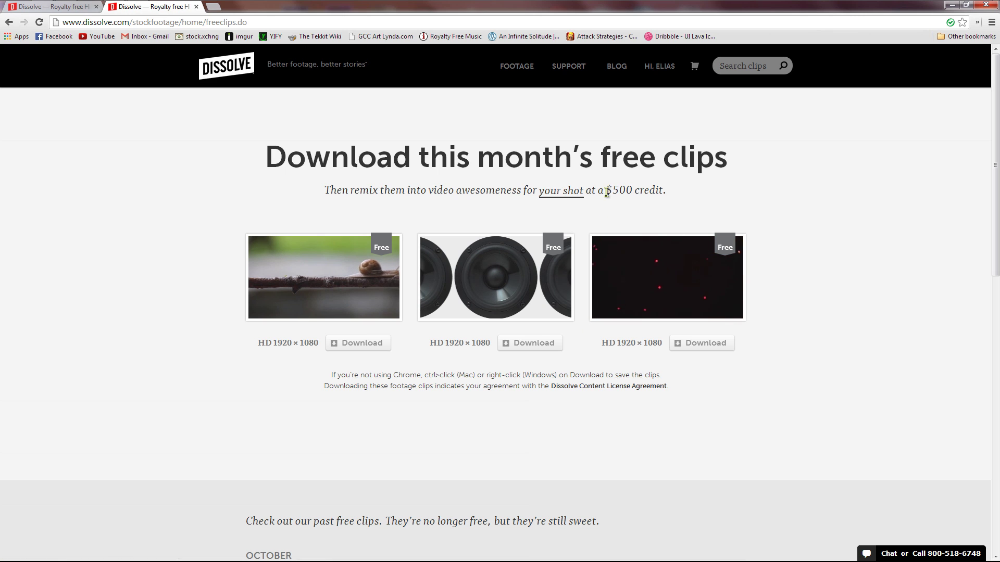
drag(686, 197, 311, 198)
click(527, 196)
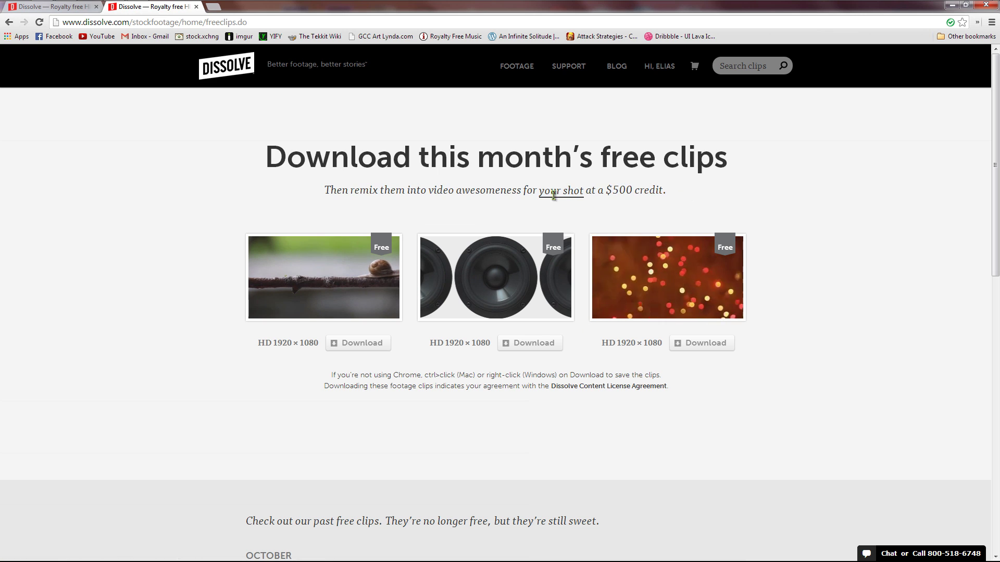
drag(678, 196, 482, 198)
click(420, 183)
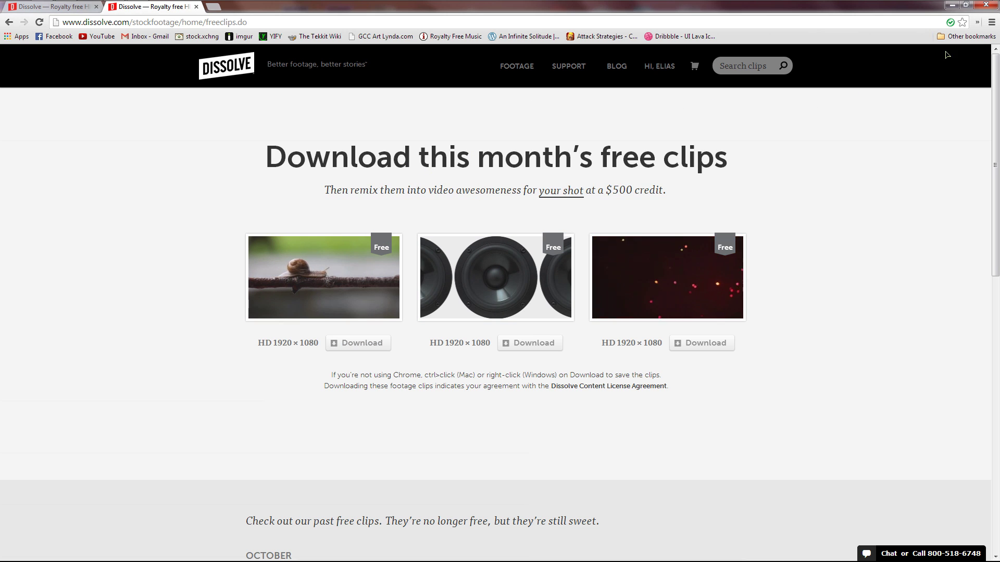
Step: Minimize the Chrome and After Effects windows to return to the desktop
click(950, 6)
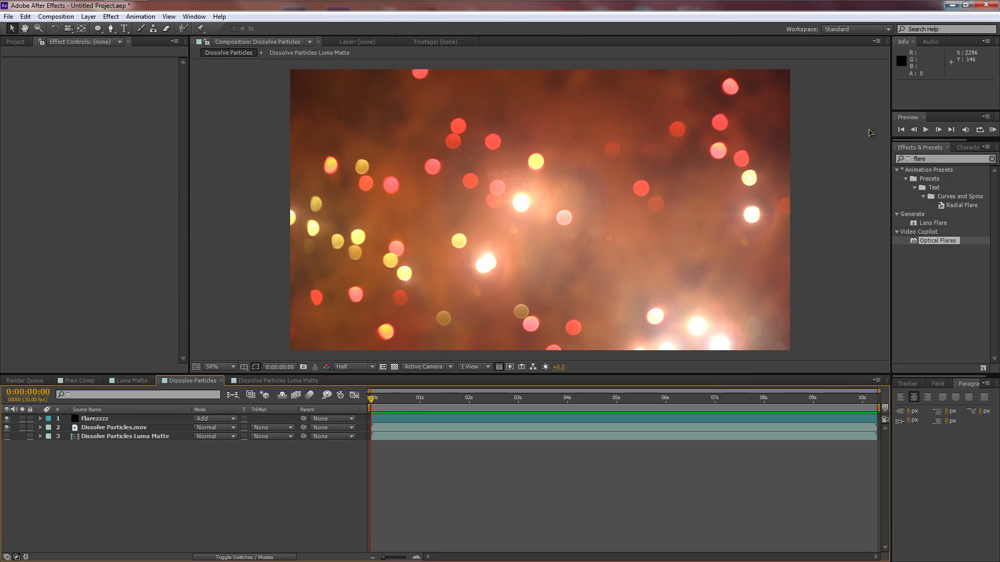
click(950, 6)
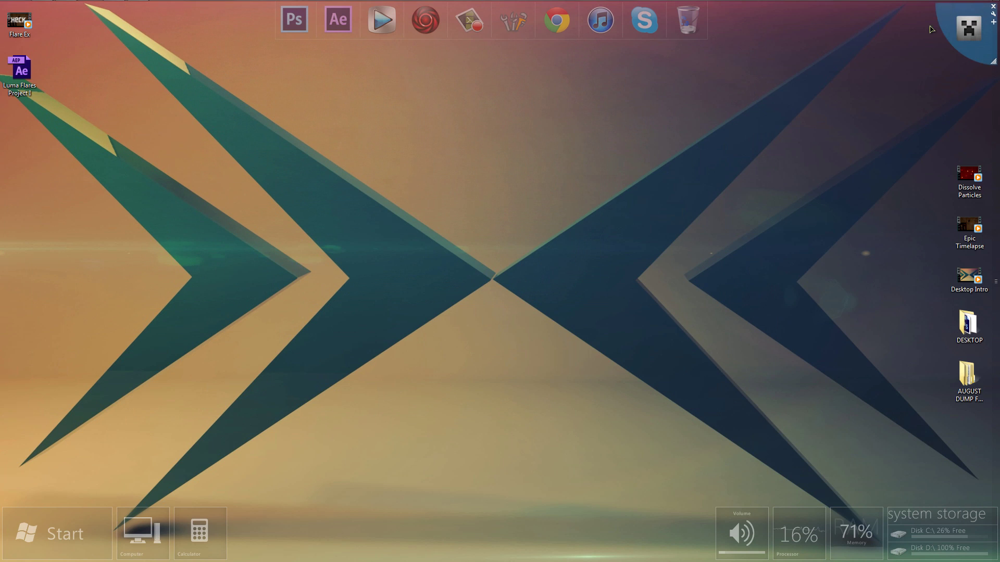